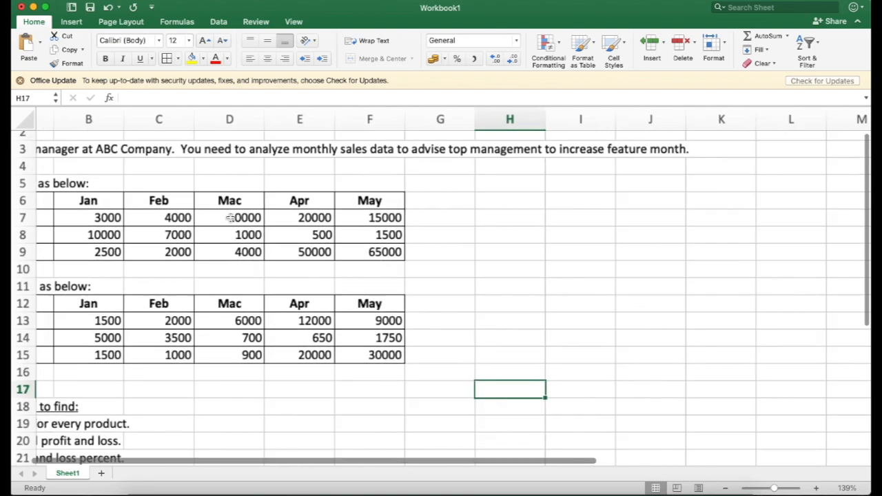
- Add the word "income" after "feature month" at the end of the task description in cell A3
{"action": "scroll", "coordinate": [231, 217], "scroll_direction": "up", "scroll_amount": 2}
{"action": "scroll", "coordinate": [231, 218], "scroll_direction": "up", "scroll_amount": 3}
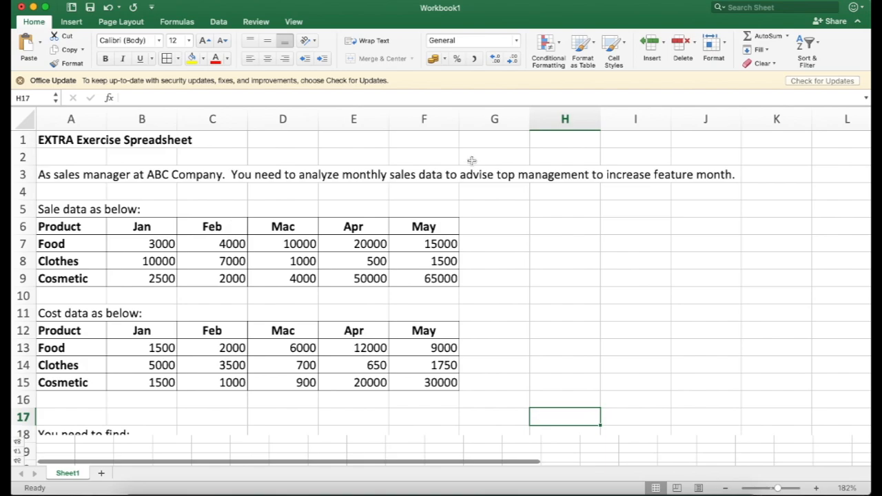
{"action": "left_click", "coordinate": [659, 175]}
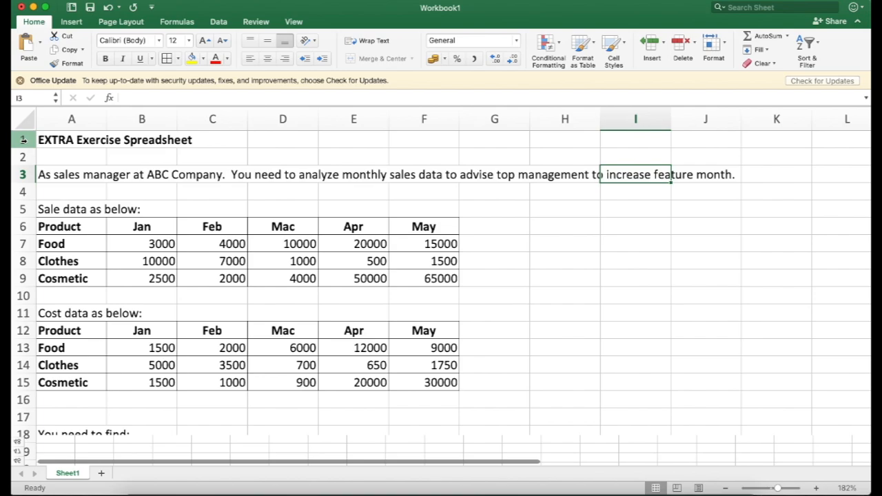
{"action": "left_click", "coordinate": [43, 174]}
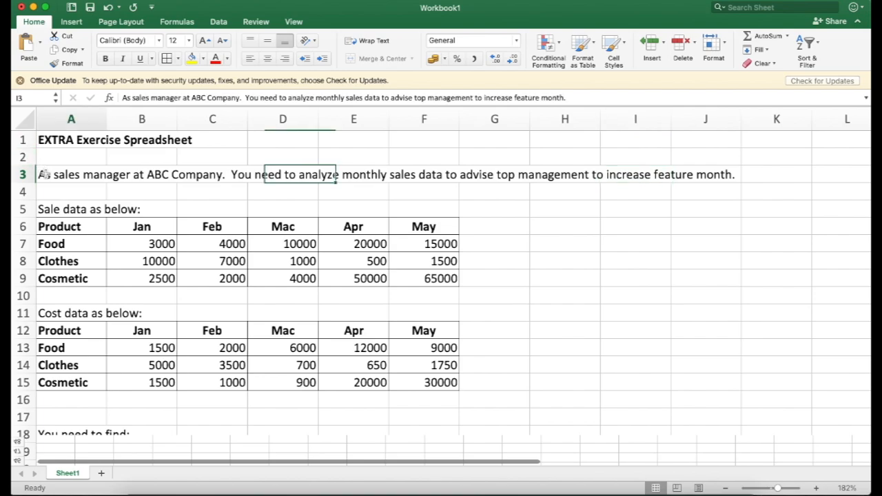
{"action": "left_click", "coordinate": [563, 97]}
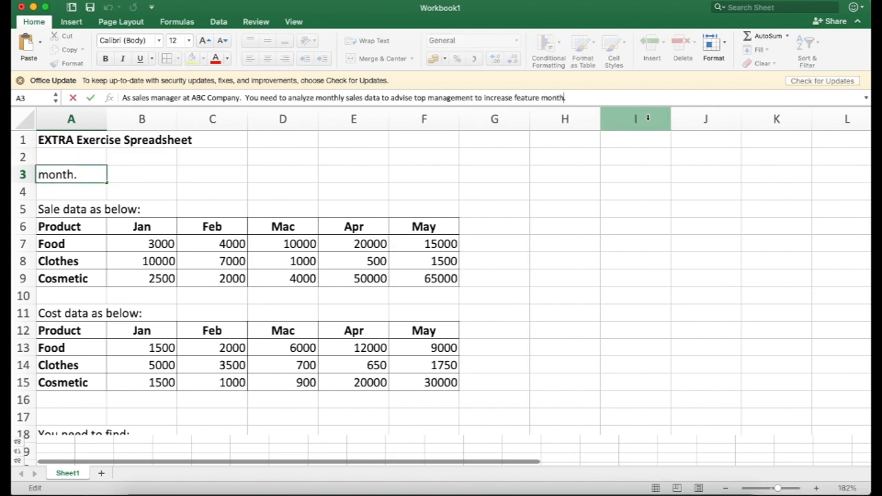
{"action": "type", "text": "income"}
{"action": "key", "text": "Return"}
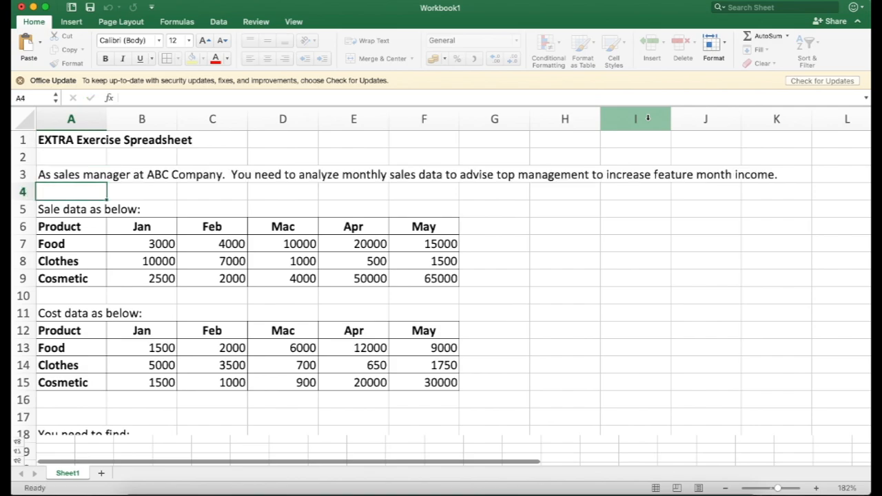
- Examine the monthly sale and cost tables for Food, Clothes and Cosmetic and the list of required findings below them
{"action": "left_click", "coordinate": [156, 236]}
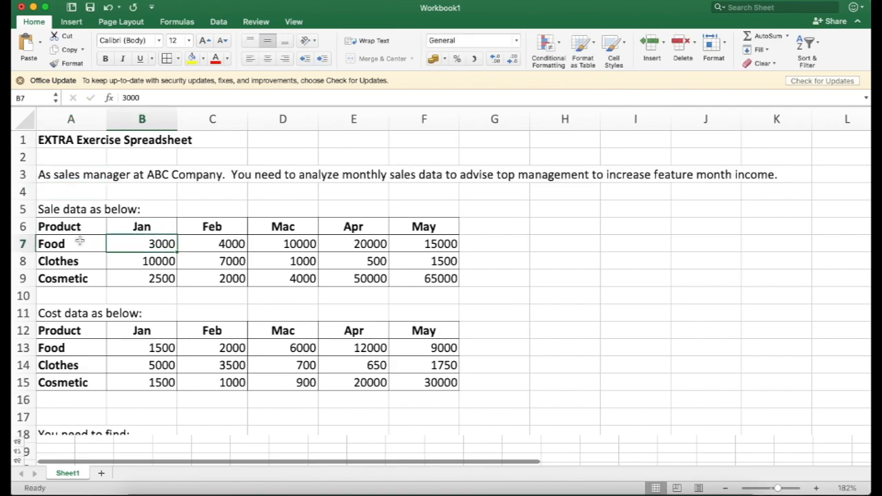
{"action": "scroll", "coordinate": [80, 240], "scroll_direction": "up", "scroll_amount": 5}
{"action": "scroll", "coordinate": [80, 241], "scroll_direction": "left", "scroll_amount": 1}
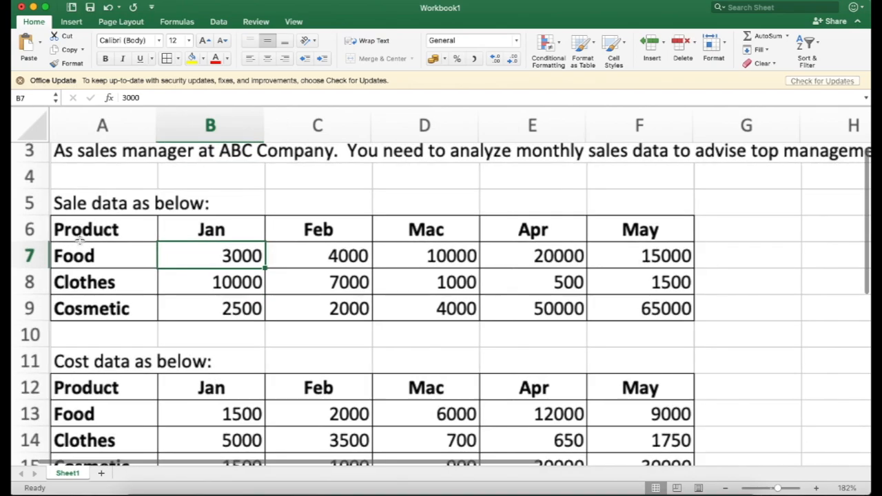
{"action": "scroll", "coordinate": [237, 219], "scroll_direction": "up", "scroll_amount": 3}
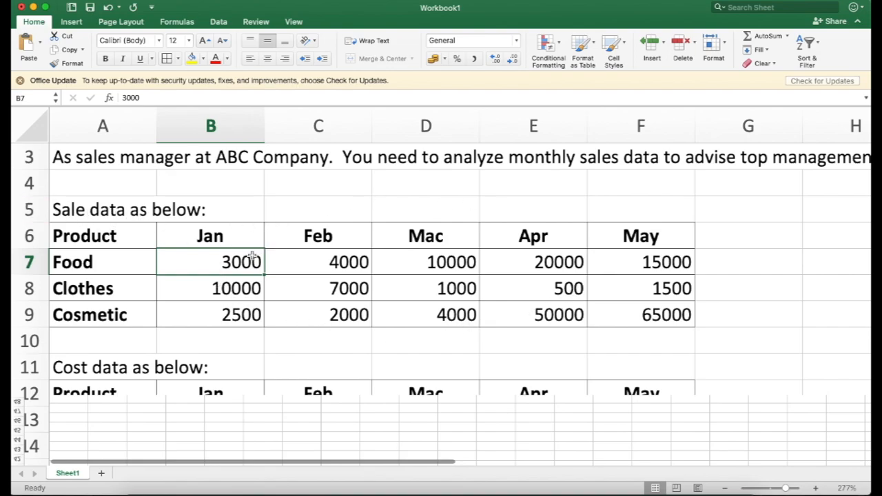
{"action": "scroll", "coordinate": [344, 274], "scroll_direction": "down", "scroll_amount": 5}
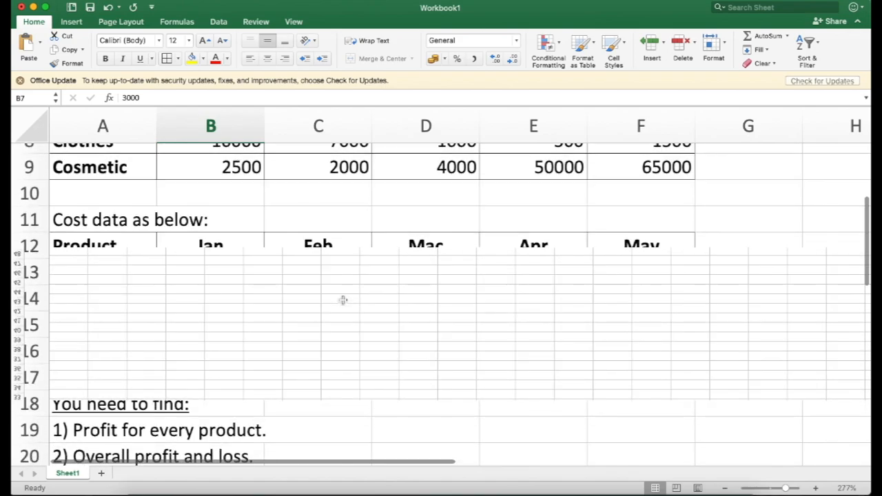
{"action": "left_click", "coordinate": [343, 300]}
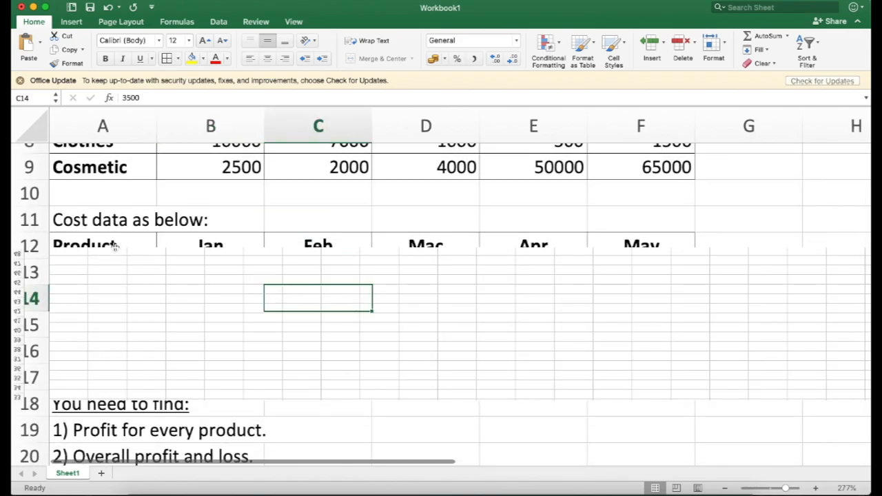
{"action": "scroll", "coordinate": [116, 251], "scroll_direction": "up", "scroll_amount": 5}
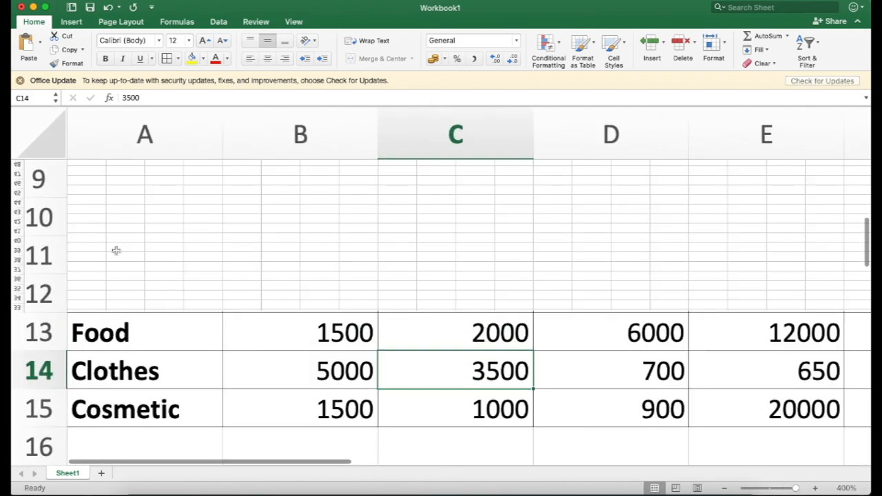
{"action": "scroll", "coordinate": [116, 250], "scroll_direction": "down", "scroll_amount": 3}
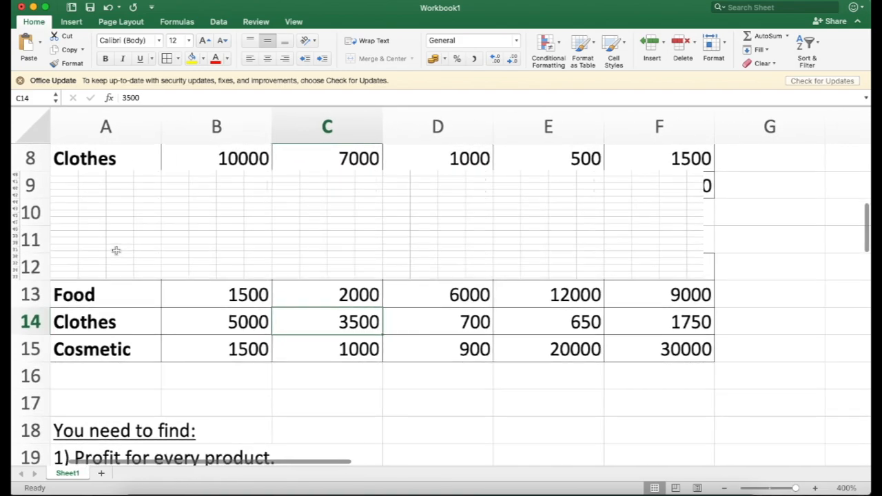
{"action": "scroll", "coordinate": [115, 250], "scroll_direction": "down", "scroll_amount": 3}
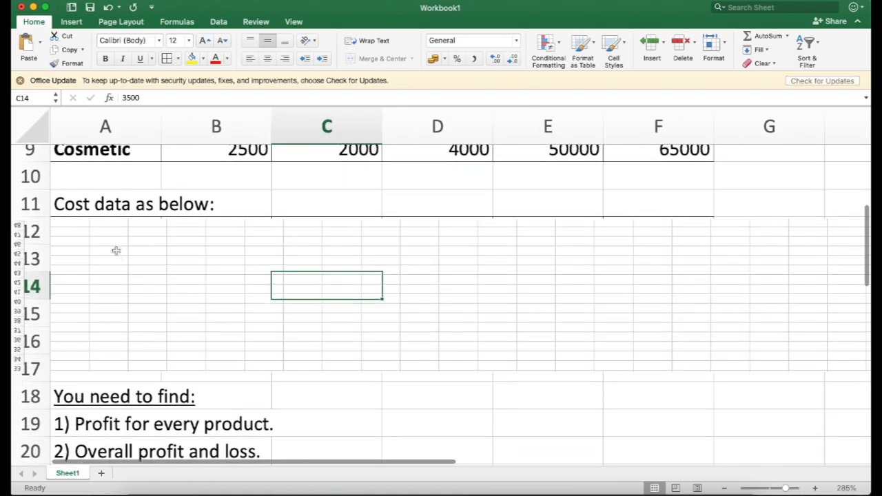
{"action": "scroll", "coordinate": [116, 250], "scroll_direction": "up", "scroll_amount": 3}
{"action": "scroll", "coordinate": [116, 251], "scroll_direction": "down", "scroll_amount": 2}
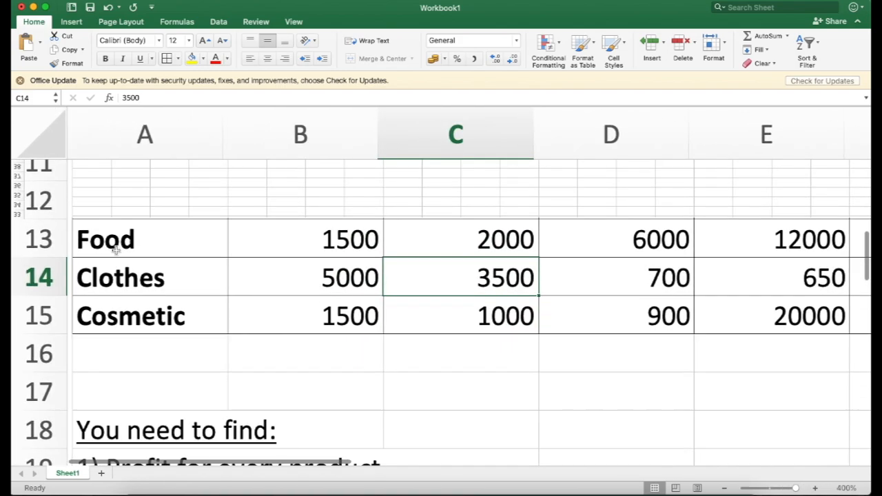
{"action": "scroll", "coordinate": [115, 250], "scroll_direction": "down", "scroll_amount": 2}
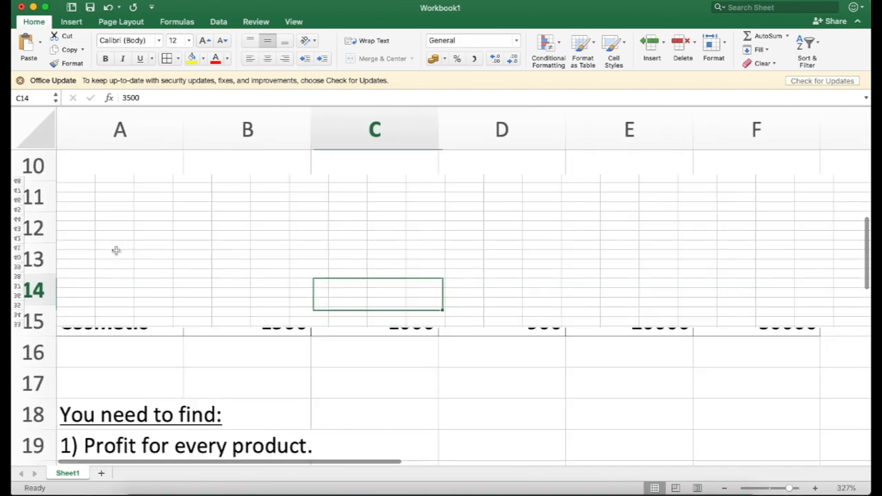
{"action": "scroll", "coordinate": [116, 251], "scroll_direction": "up", "scroll_amount": 2}
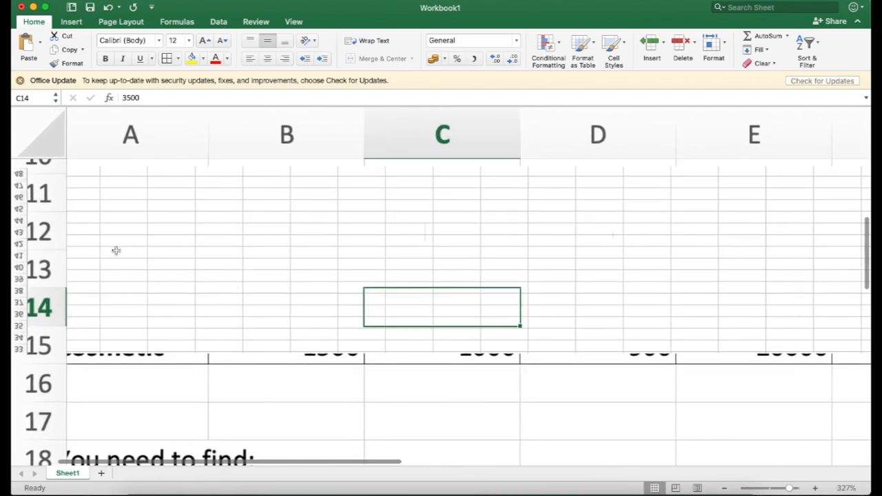
{"action": "scroll", "coordinate": [116, 250], "scroll_direction": "down", "scroll_amount": 2}
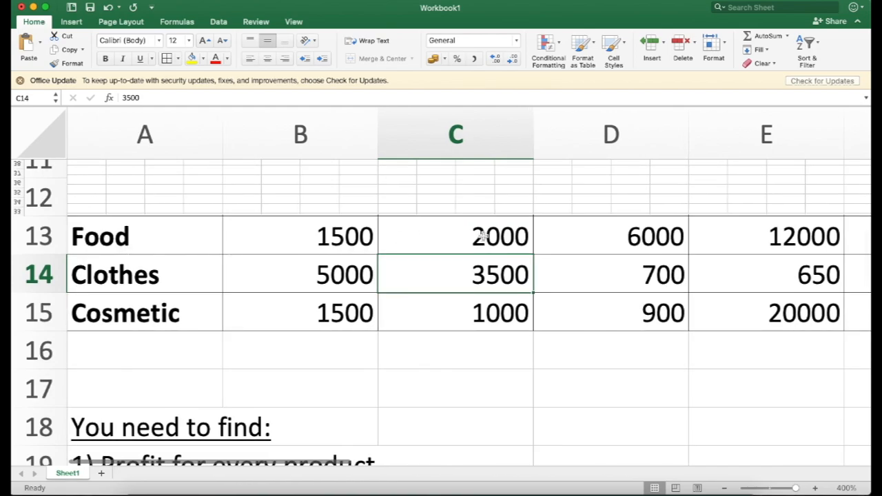
{"action": "scroll", "coordinate": [462, 235], "scroll_direction": "up", "scroll_amount": 3}
{"action": "scroll", "coordinate": [462, 235], "scroll_direction": "down", "scroll_amount": 3}
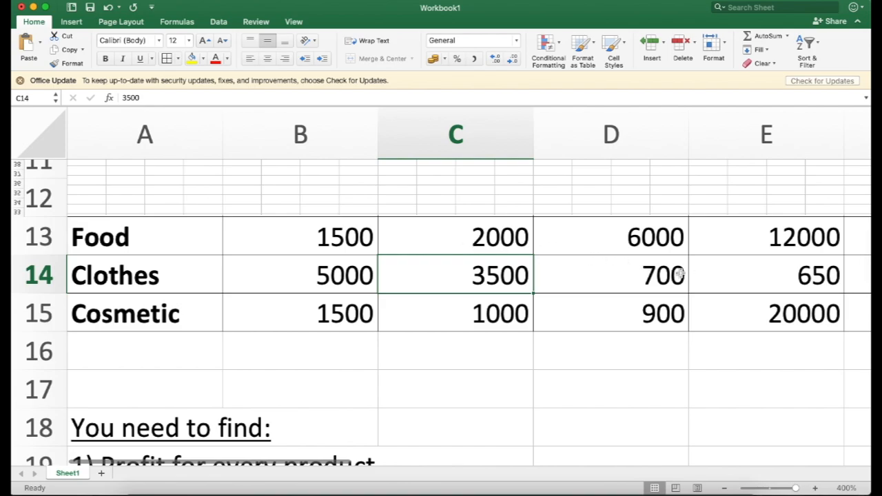
{"action": "scroll", "coordinate": [762, 255], "scroll_direction": "right", "scroll_amount": 2}
{"action": "scroll", "coordinate": [765, 259], "scroll_direction": "right", "scroll_amount": 1}
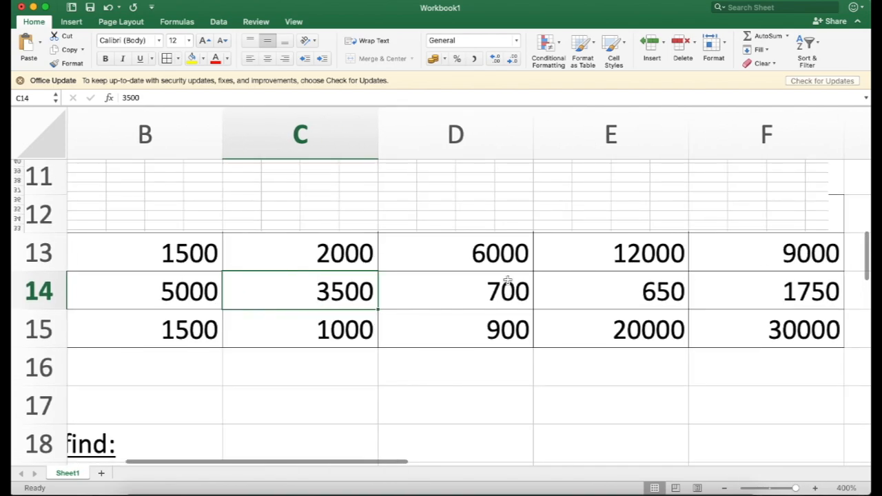
{"action": "scroll", "coordinate": [508, 280], "scroll_direction": "left", "scroll_amount": 2}
{"action": "scroll", "coordinate": [508, 280], "scroll_direction": "down", "scroll_amount": 3}
{"action": "scroll", "coordinate": [508, 280], "scroll_direction": "down", "scroll_amount": 3}
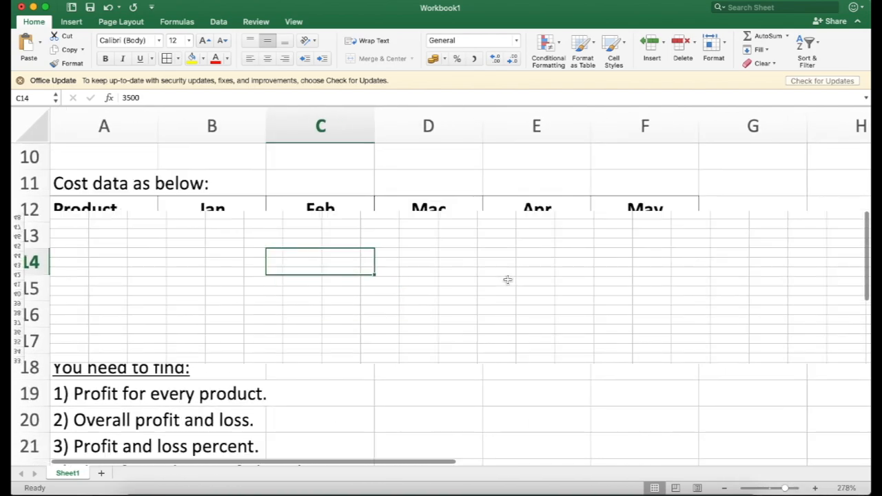
{"action": "scroll", "coordinate": [508, 280], "scroll_direction": "down", "scroll_amount": 2}
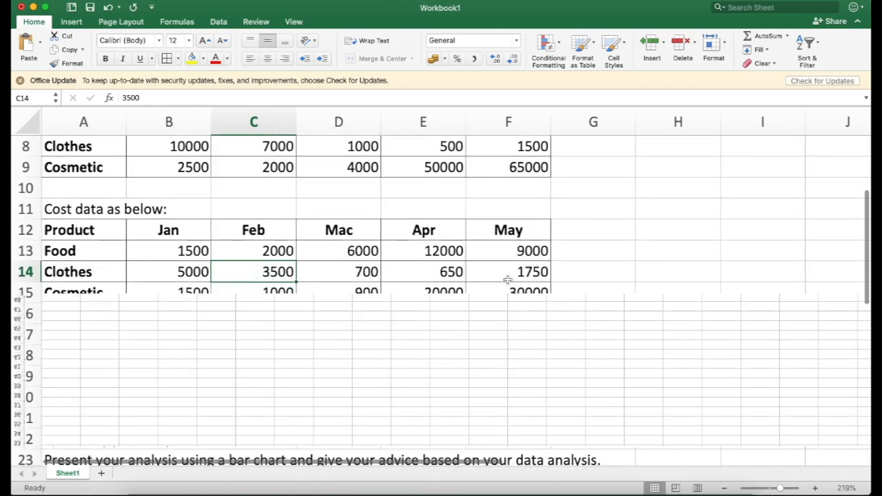
{"action": "scroll", "coordinate": [508, 280], "scroll_direction": "down", "scroll_amount": 3}
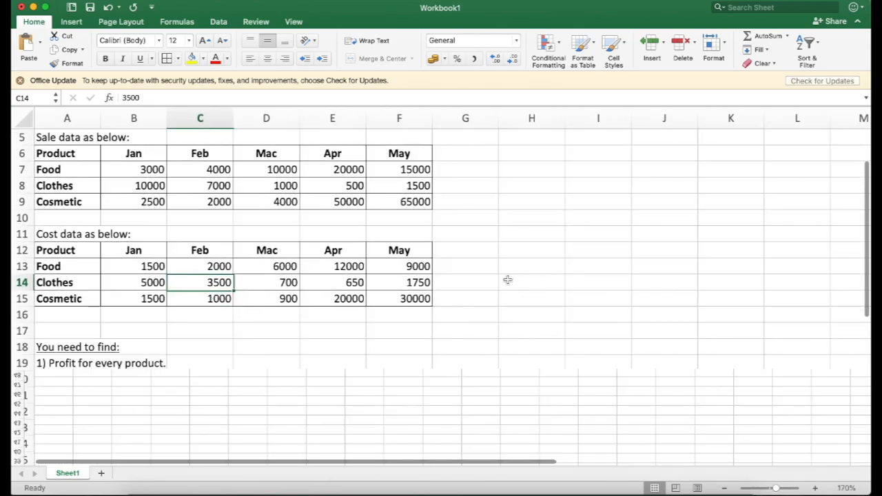
{"action": "scroll", "coordinate": [507, 281], "scroll_direction": "up", "scroll_amount": 3}
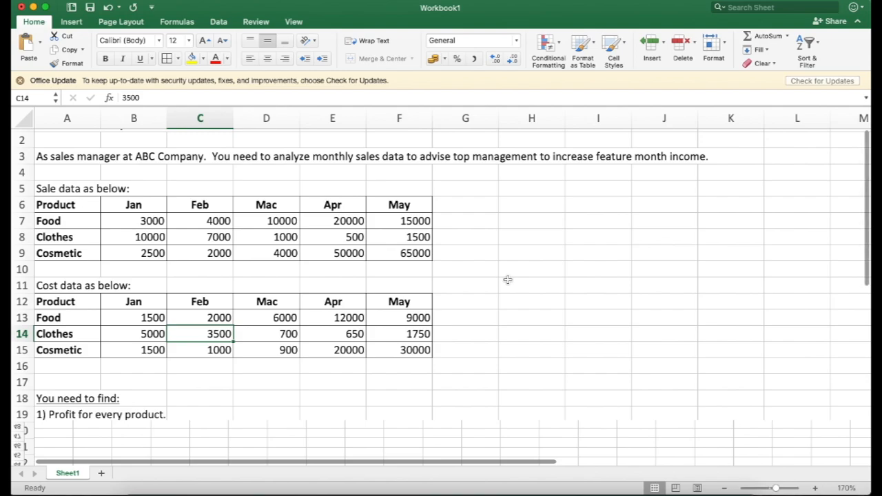
{"action": "left_click", "coordinate": [446, 211]}
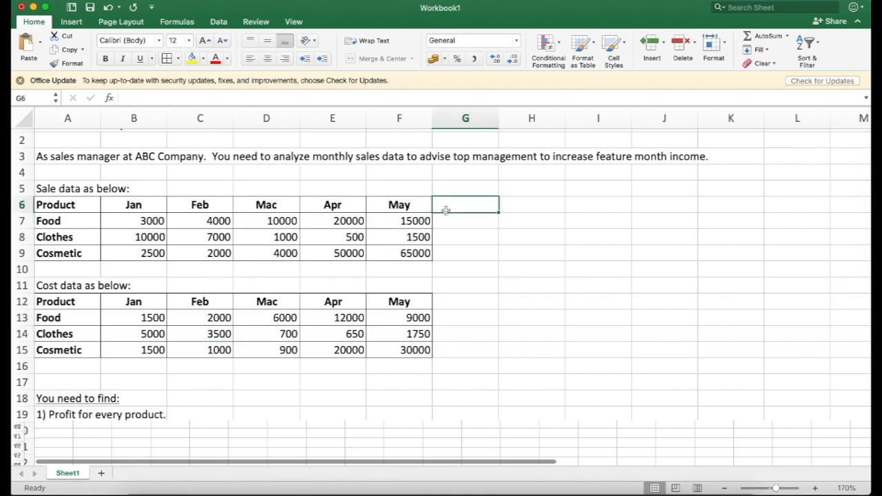
{"action": "key", "text": "Up"}
{"action": "type", "text": "t"}
{"action": "key", "text": "Tab"}
{"action": "type", "text": "`"}
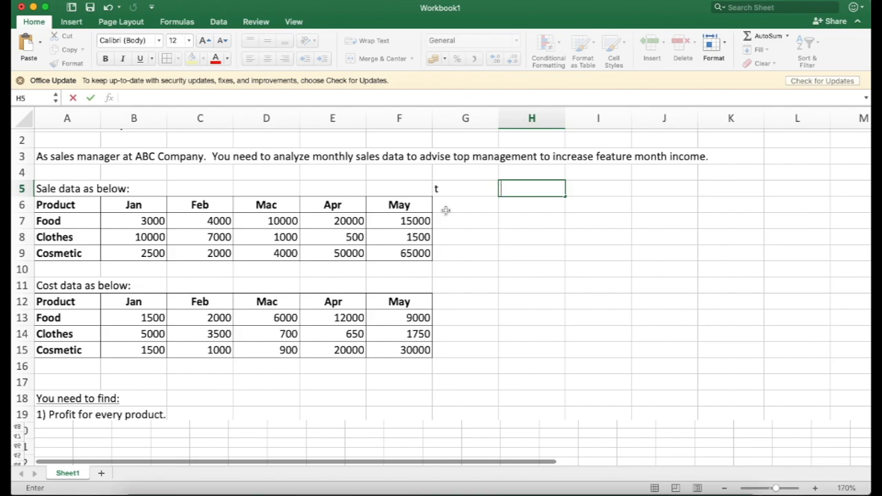
{"action": "key", "text": "Escape"}
{"action": "key", "text": "Left"}
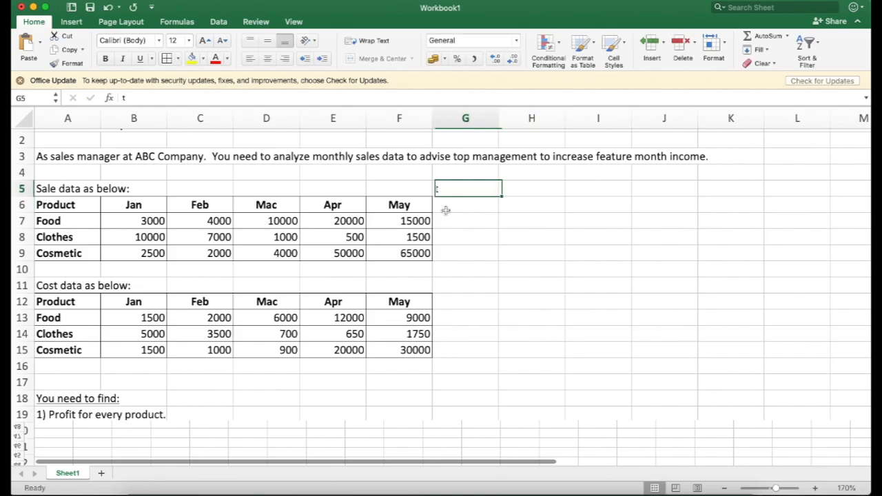
- Add the column header "Total Sale" in G6, next to May in the sale table
{"action": "left_click", "coordinate": [446, 210]}
{"action": "type", "text": "To"}
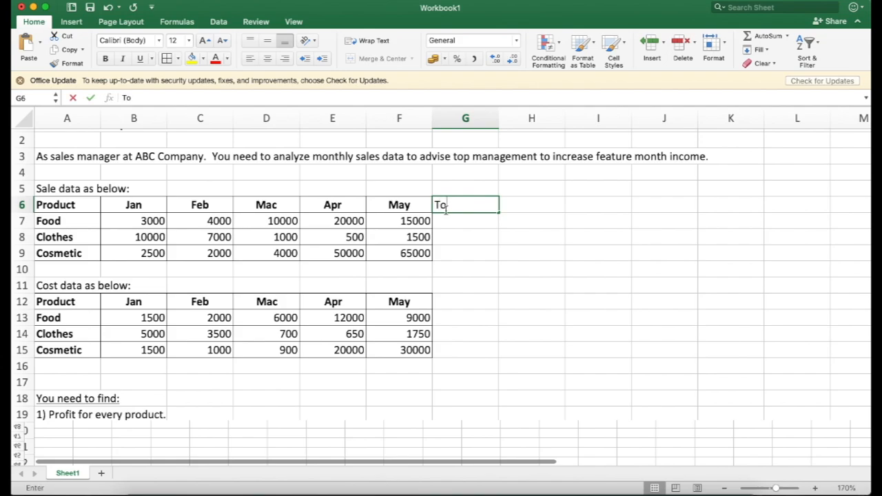
{"action": "type", "text": "tal Sale"}
{"action": "key", "text": "Return"}
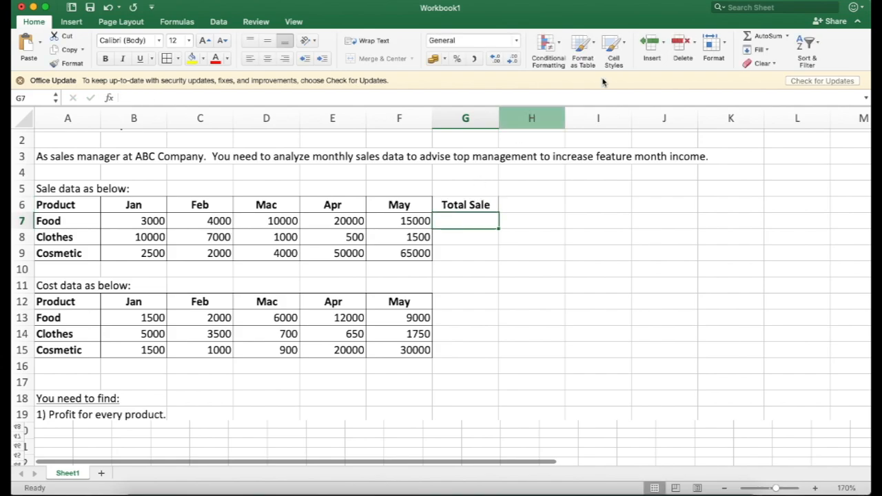
- Total the Food row's January to May sales in G7 with AutoSum and copy the formula to the Clothes and Cosmetic rows
{"action": "left_click", "coordinate": [767, 36]}
{"action": "key", "text": "Return"}
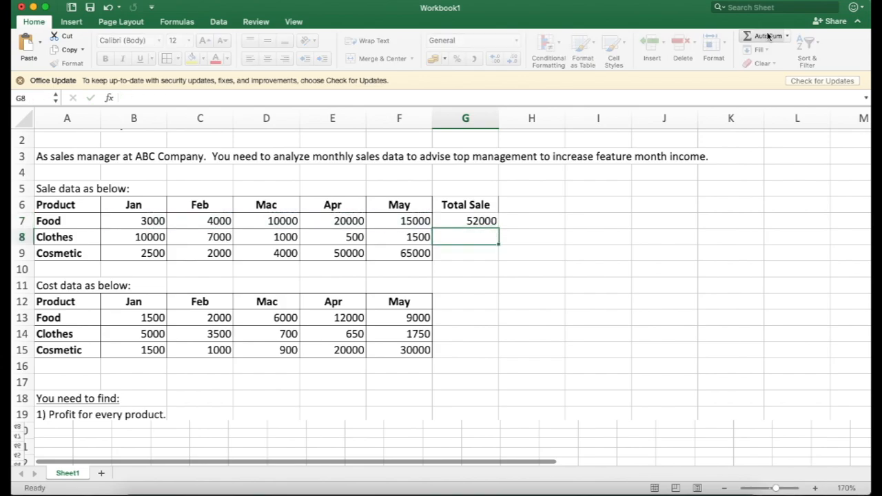
{"action": "key", "text": "Up"}
{"action": "key", "text": "super+c"}
{"action": "key", "text": "Down"}
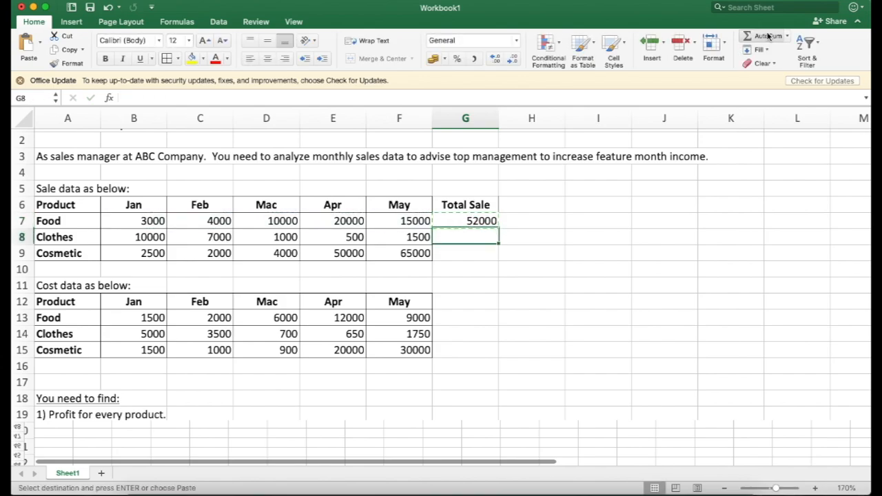
{"action": "key", "text": "shift+Down"}
{"action": "key", "text": "super+v"}
{"action": "key", "text": "Escape"}
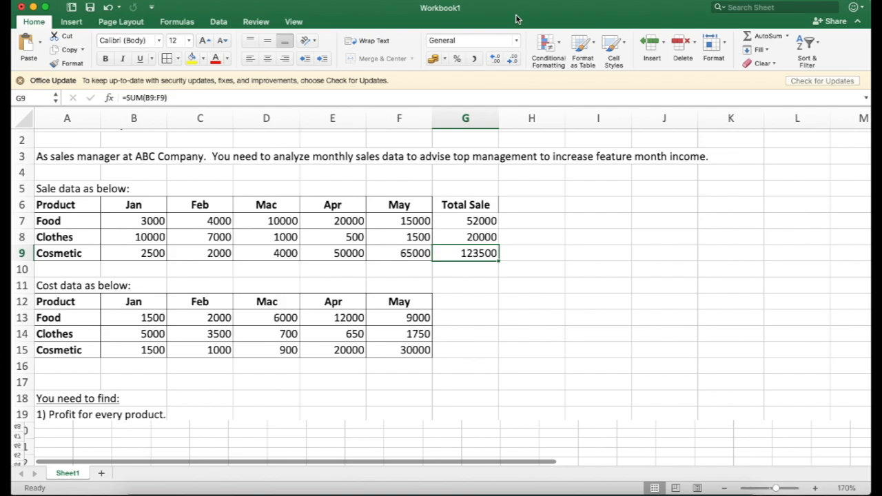
- Copy the sale and cost tables (A5:G15) into a new sheet, starting at cell A1
{"action": "left_click_drag", "start_coordinate": [46, 191], "coordinate": [476, 348]}
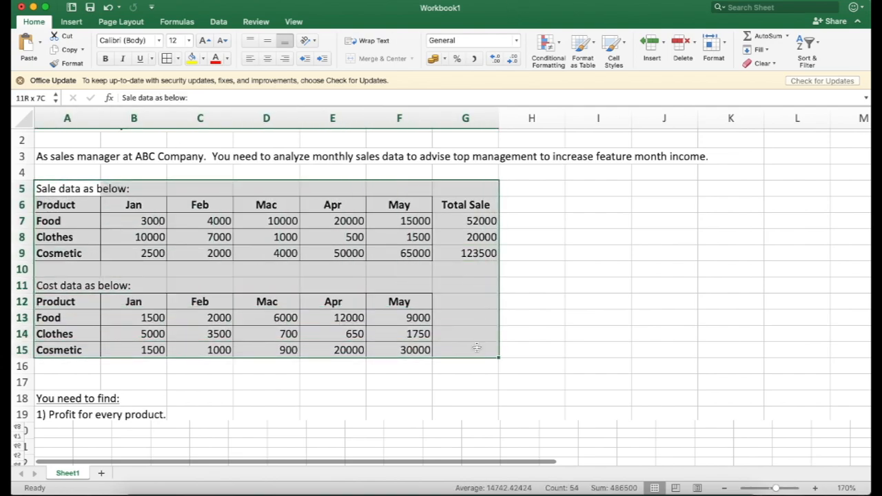
{"action": "key", "text": "super+c"}
{"action": "left_click", "coordinate": [101, 473]}
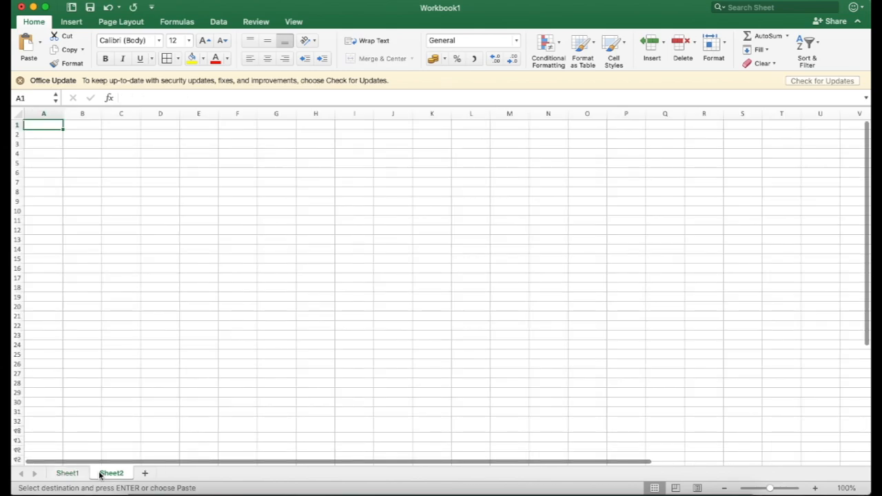
{"action": "key", "text": "super+v"}
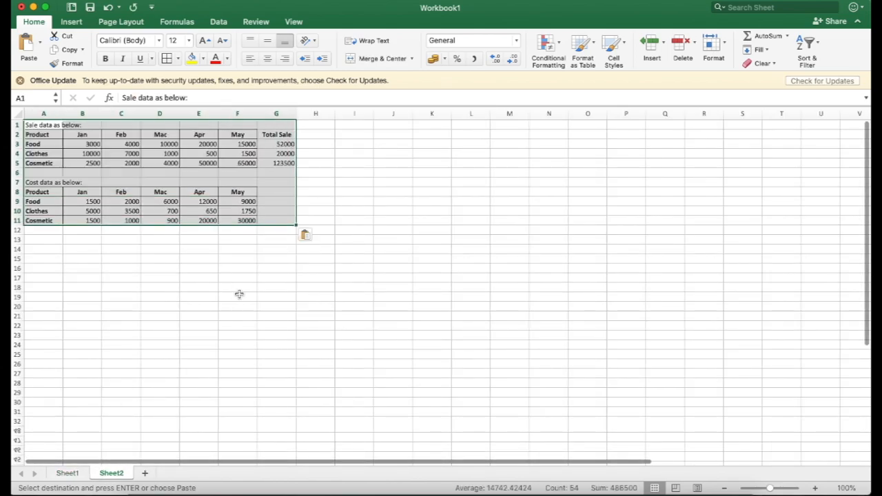
{"action": "scroll", "coordinate": [239, 294], "scroll_direction": "up", "scroll_amount": 5}
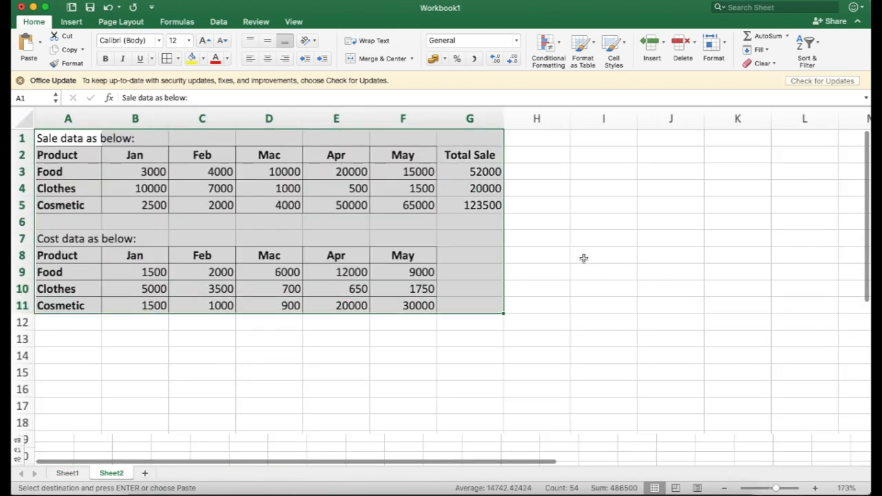
- Enter the label "TOTAL" in F6, directly below the May sale figures
{"action": "left_click", "coordinate": [584, 258]}
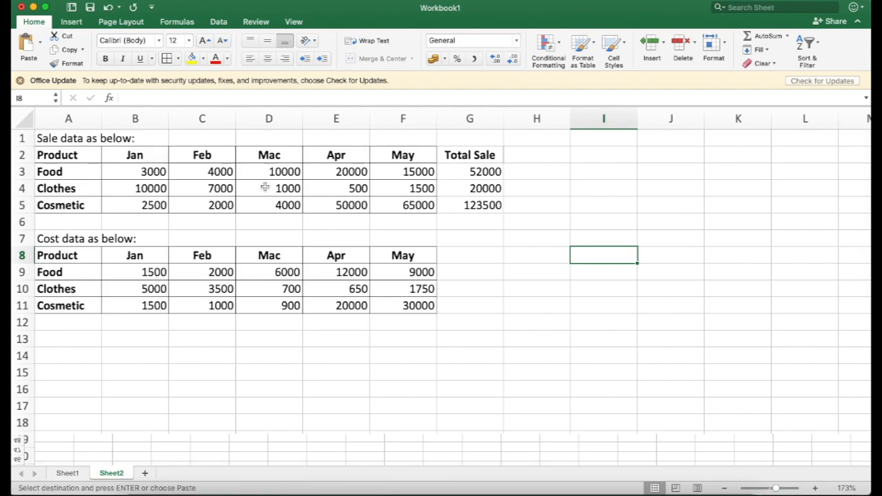
{"action": "left_click", "coordinate": [387, 222]}
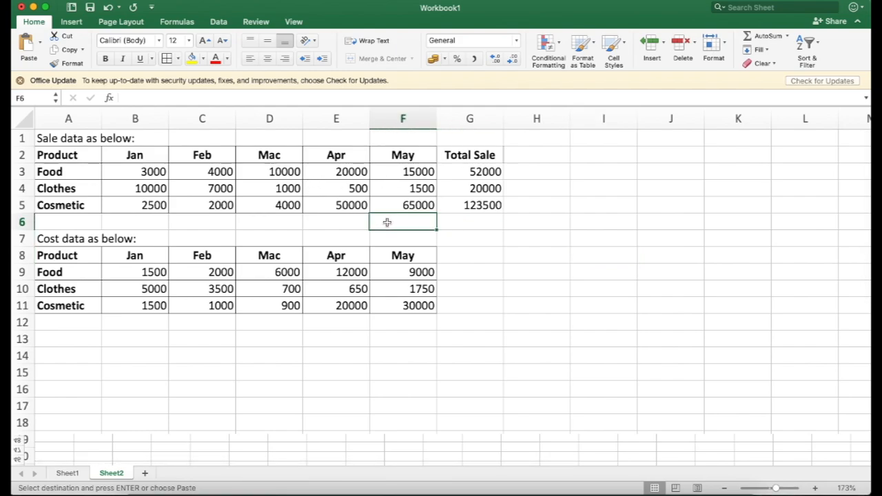
{"action": "type", "text": "TOTAL"}
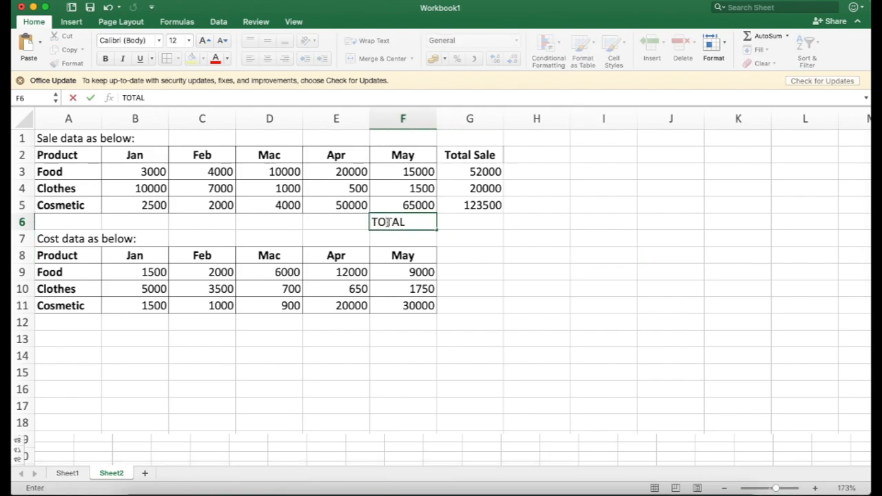
{"action": "key", "text": "Return"}
- Sum the three products' total sales (G3:G5) in G6 with AutoSum and make the result bold
{"action": "key", "text": "Up"}
{"action": "key", "text": "Right"}
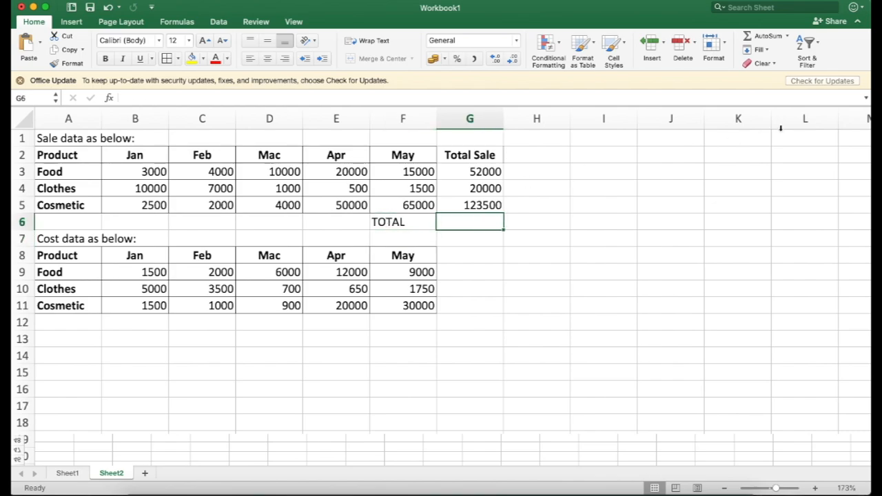
{"action": "left_click", "coordinate": [755, 38]}
{"action": "key", "text": "Return"}
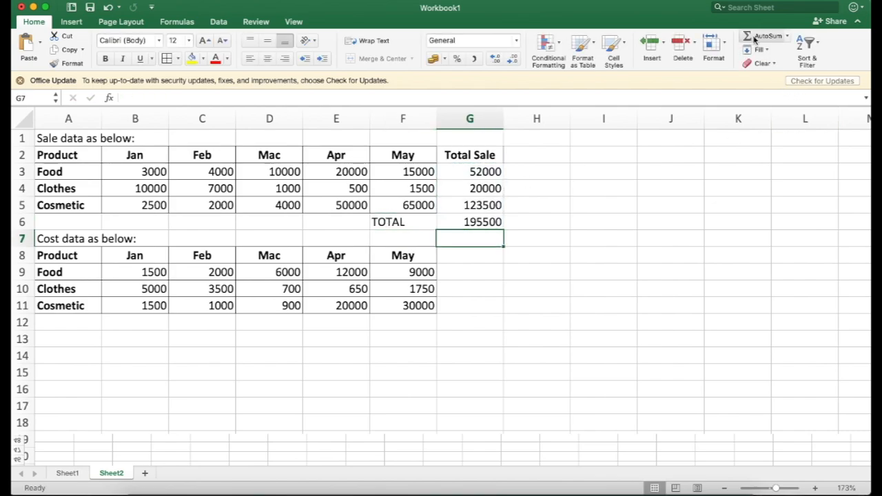
{"action": "key", "text": "Up"}
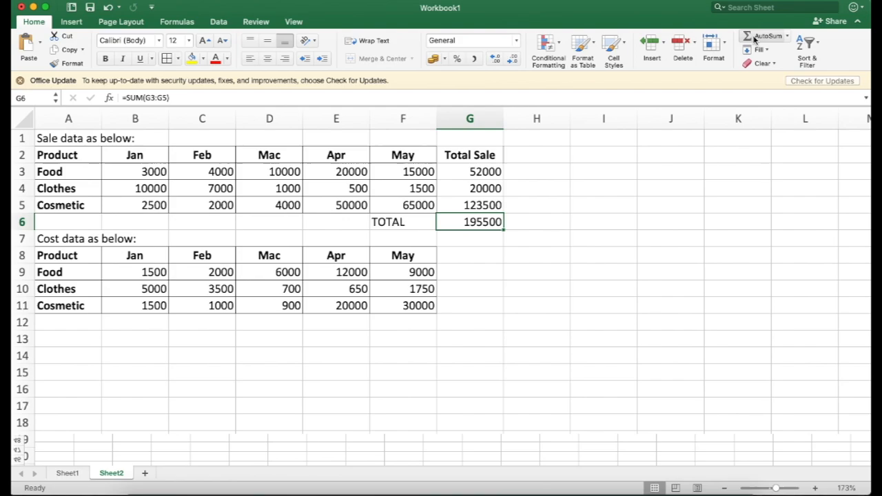
{"action": "key", "text": "super+b"}
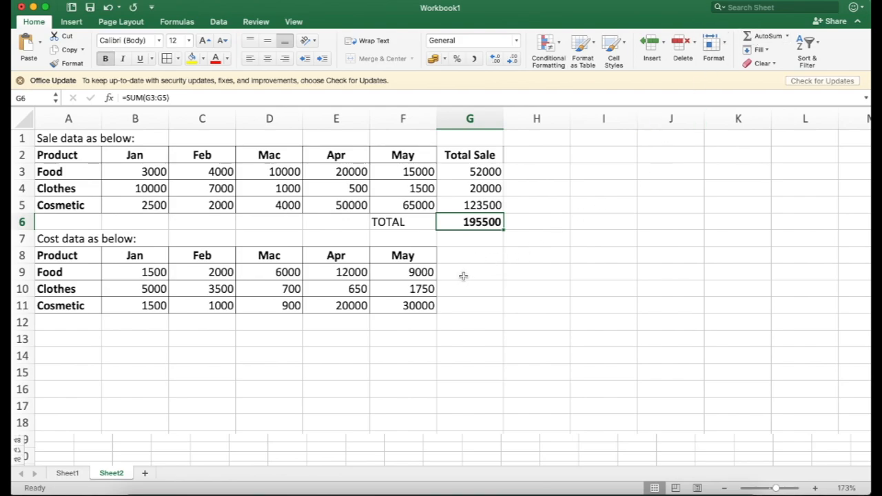
- Total the Food row's January to May costs in G9 with AutoSum and copy the formula to the Clothes and Cosmetic rows
{"action": "left_click", "coordinate": [464, 276]}
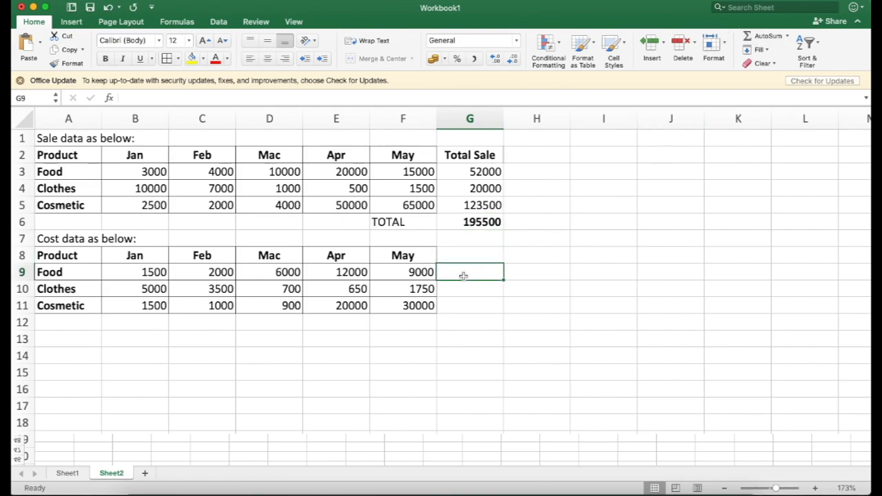
{"action": "left_click", "coordinate": [764, 37]}
{"action": "key", "text": "Return"}
{"action": "key", "text": "Up"}
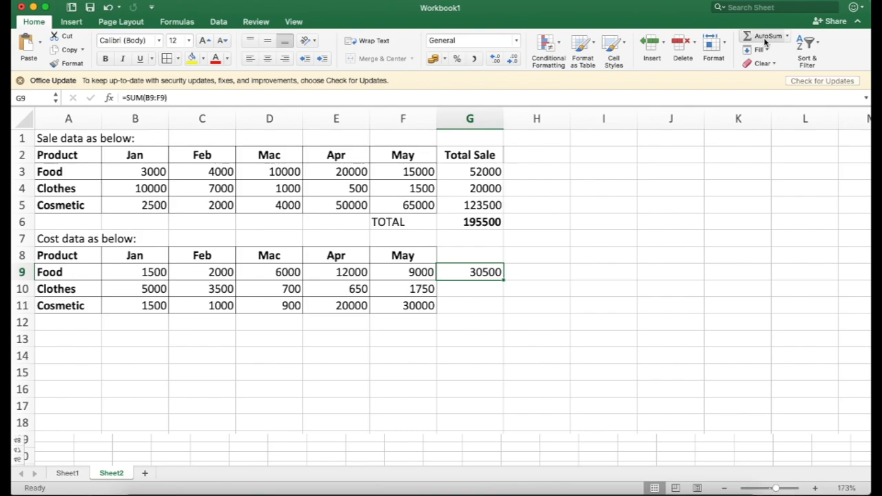
{"action": "key", "text": "ctrl+c"}
{"action": "key", "text": "Down"}
{"action": "key", "text": "shift+Down"}
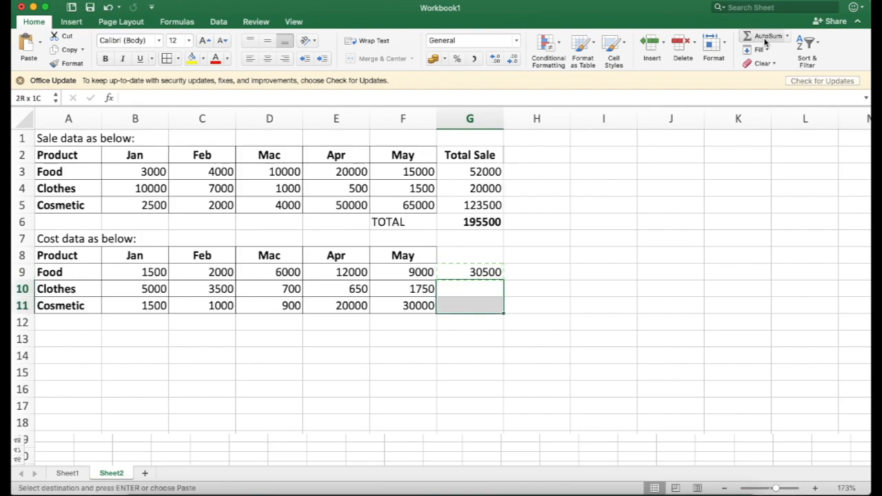
{"action": "key", "text": "ctrl+v"}
{"action": "key", "text": "Escape"}
- Sum the three products' total costs (G9:G11) in G12 with AutoSum and make the result bold
{"action": "key", "text": "Up"}
{"action": "key", "text": "Down"}
{"action": "key", "text": "Down"}
{"action": "key", "text": "Down"}
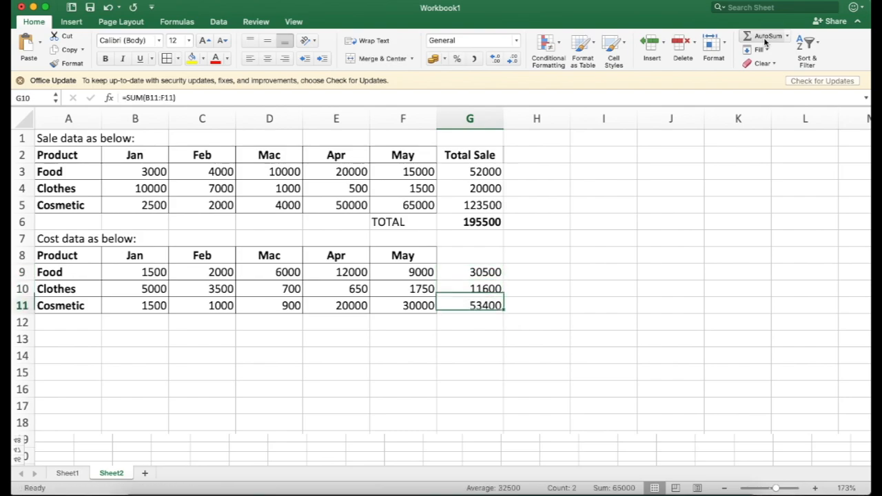
{"action": "left_click", "coordinate": [761, 38]}
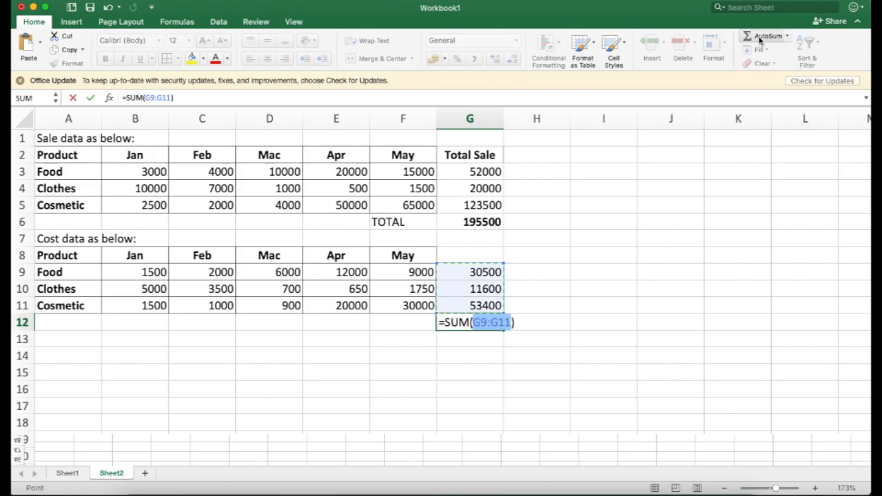
{"action": "key", "text": "Return"}
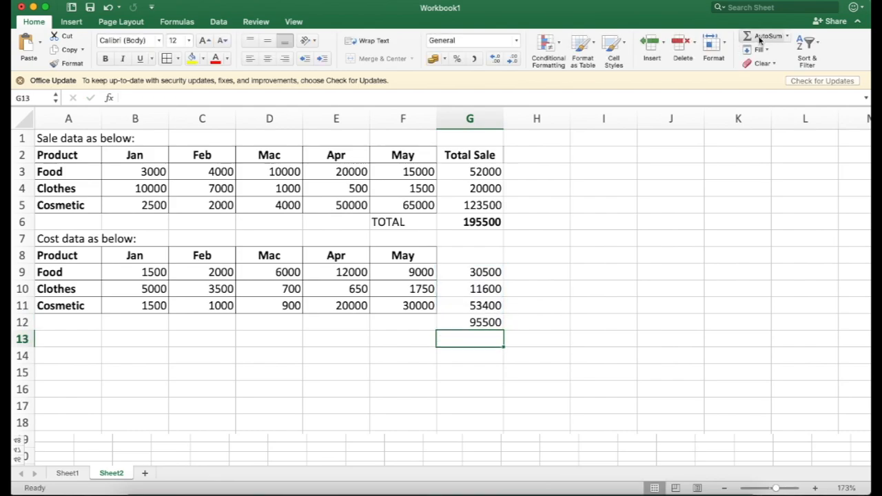
{"action": "key", "text": "Up"}
{"action": "key", "text": "super+b"}
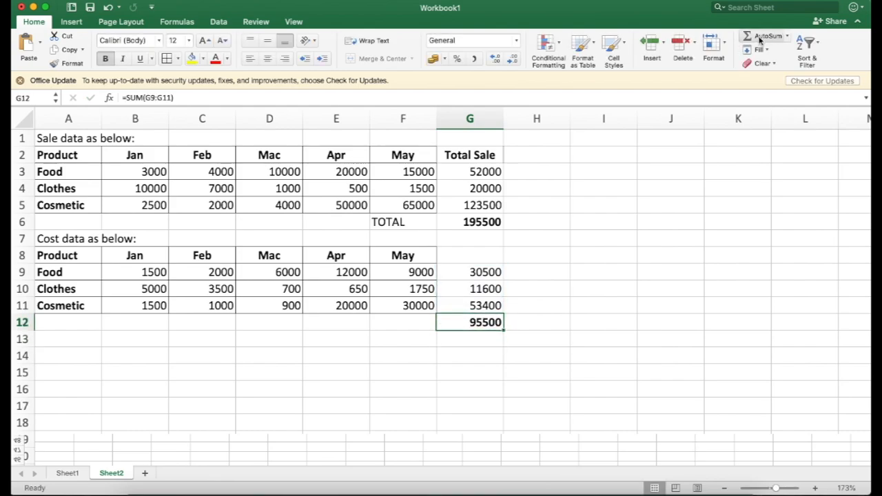
- Enter the label "TOTAL COST" in F12, beside the overall cost total
{"action": "key", "text": "Left"}
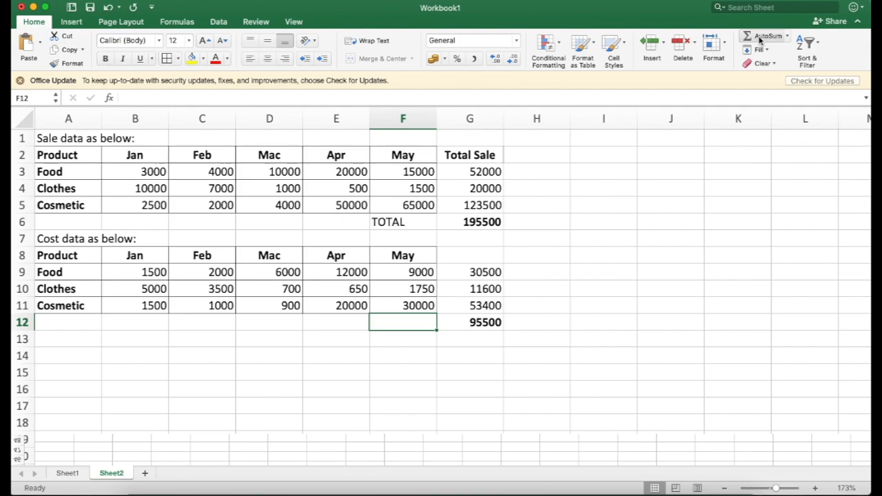
{"action": "type", "text": "TOTAL COST"}
{"action": "key", "text": "Return"}
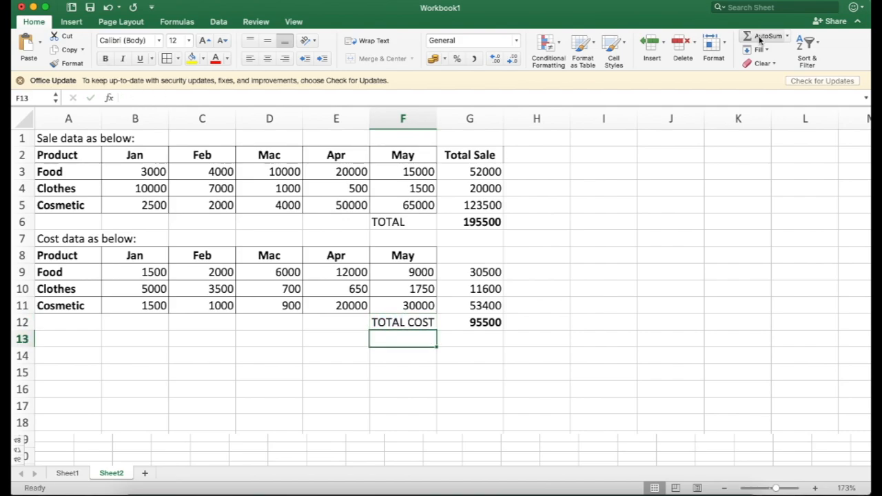
- Extend the F6 label to "TOTAL SALES" and widen column F slightly to fit the text
{"action": "key", "text": "Up"}
{"action": "key", "text": "Up"}
{"action": "key", "text": "Up"}
{"action": "key", "text": "Up"}
{"action": "key", "text": "Up"}
{"action": "key", "text": "Up"}
{"action": "key", "text": "Up"}
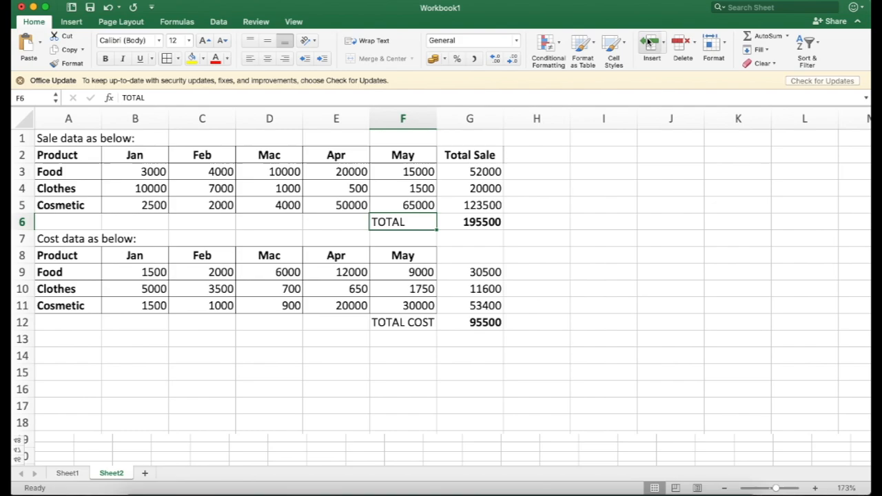
{"action": "double_click", "coordinate": [422, 222]}
{"action": "type", "text": "SALES"}
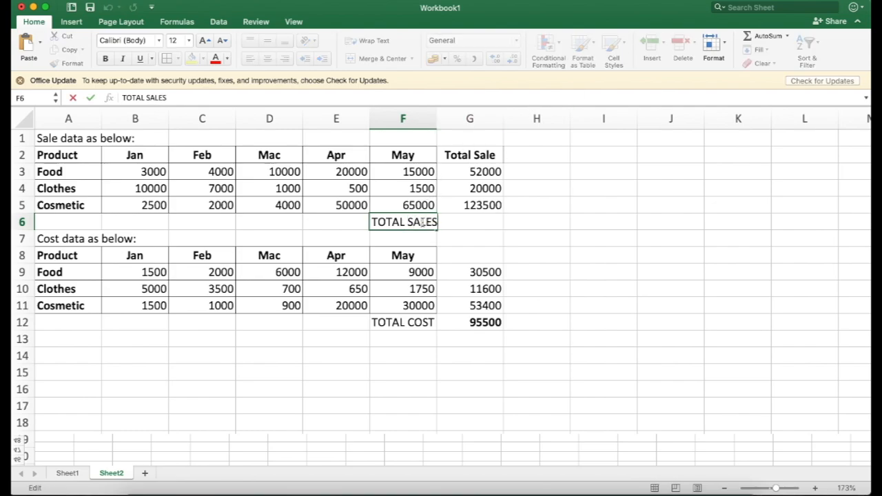
{"action": "key", "text": "Return"}
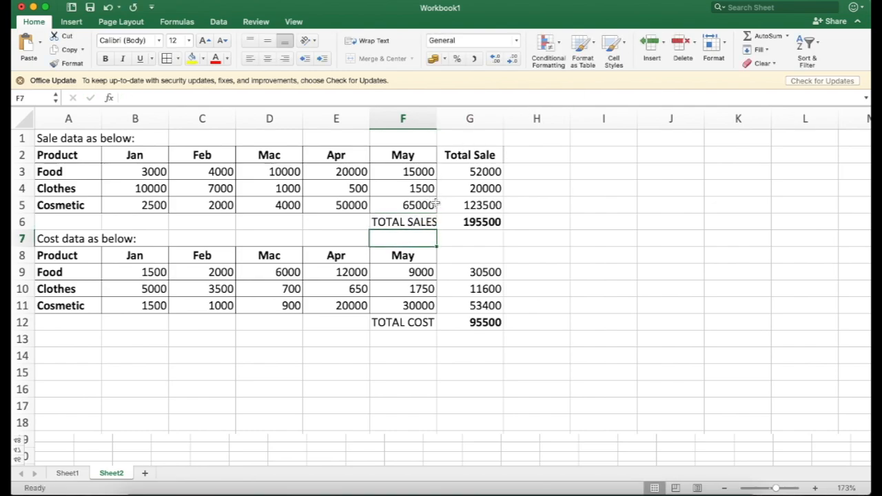
{"action": "left_click_drag", "start_coordinate": [435, 124], "coordinate": [437, 125]}
{"action": "left_click", "coordinate": [546, 206]}
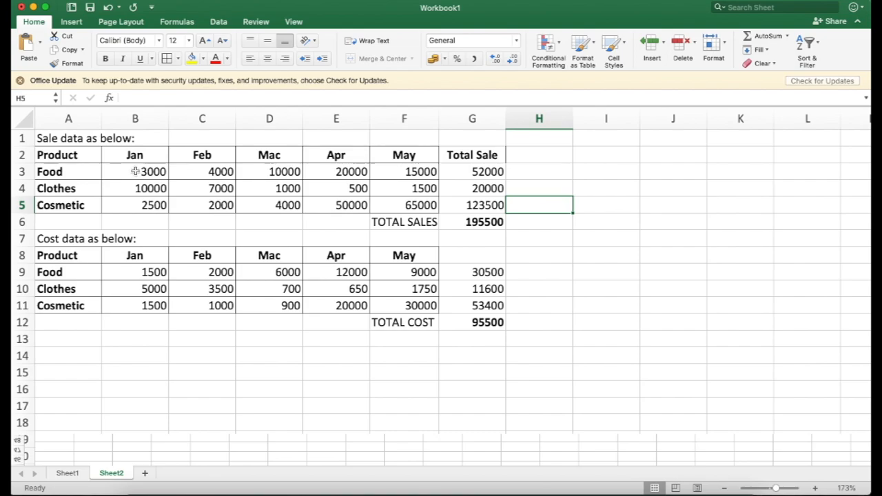
- Format B3:G12 as Currency with the RM symbol and 2 decimal places
{"action": "left_click_drag", "start_coordinate": [136, 172], "coordinate": [468, 317]}
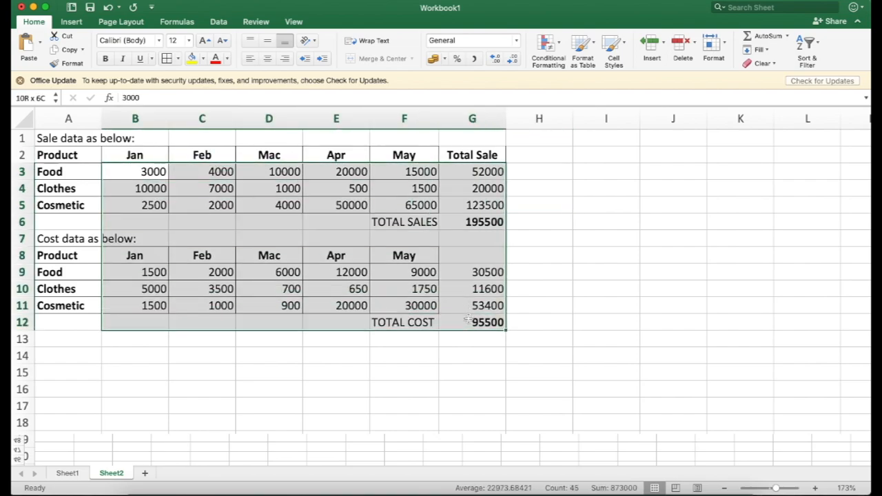
{"action": "right_click", "coordinate": [449, 201]}
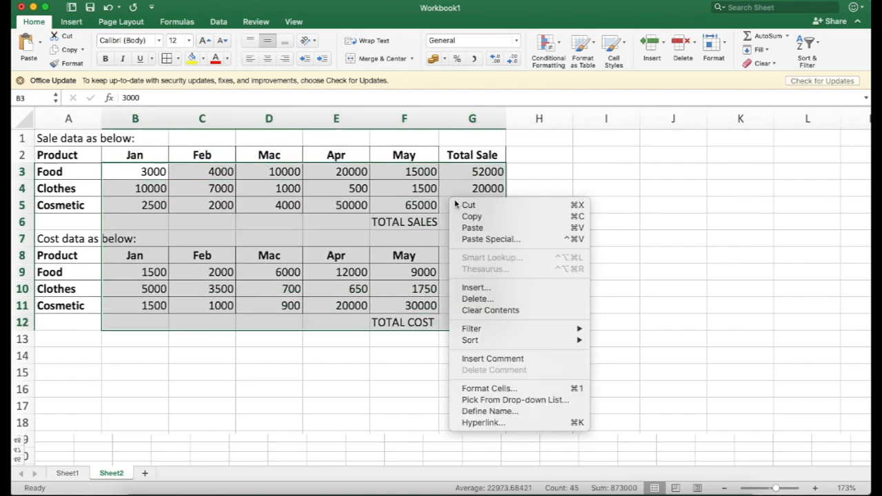
{"action": "left_click", "coordinate": [531, 390]}
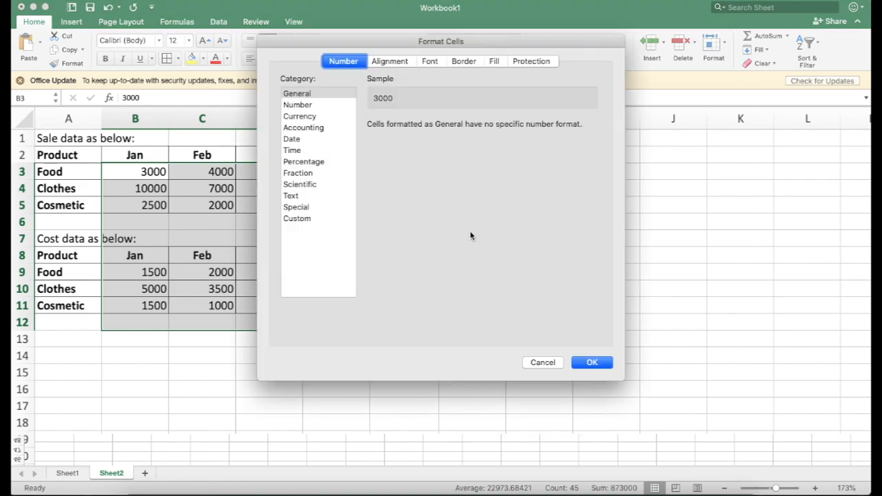
{"action": "left_click", "coordinate": [306, 117]}
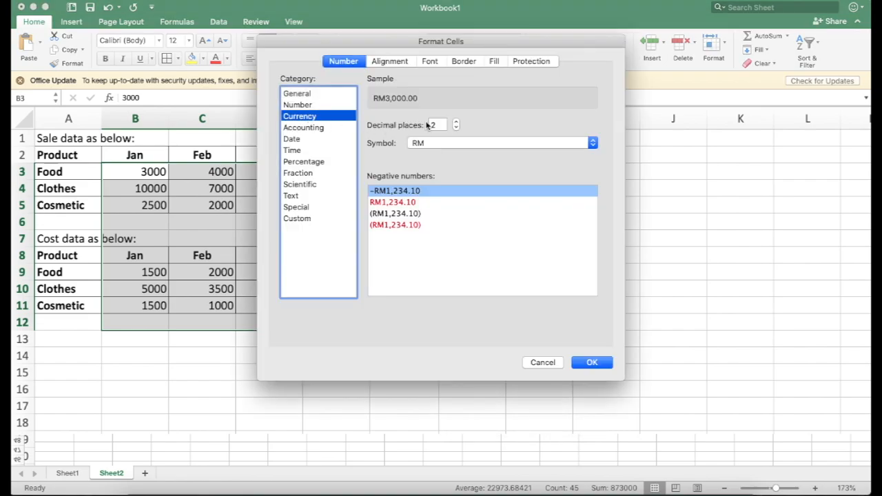
{"action": "left_click", "coordinate": [592, 363]}
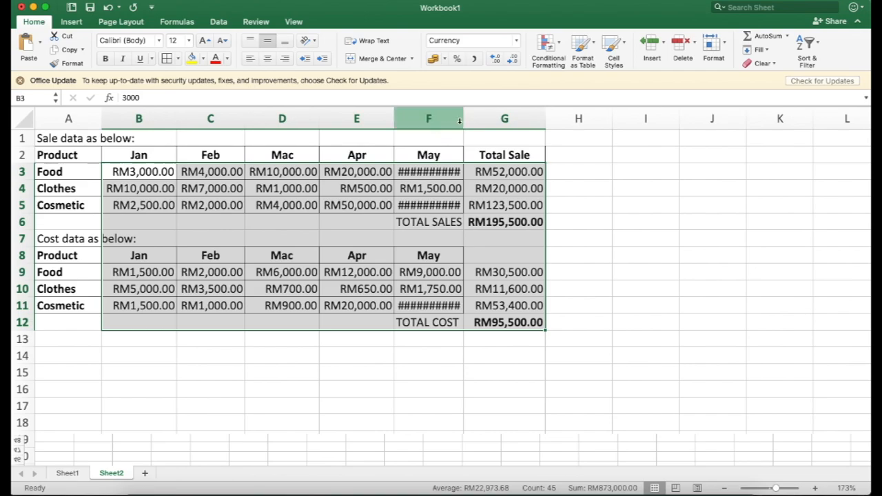
- Autofit the width of column F so the May currency amounts fit in their cells
{"action": "left_click_drag", "start_coordinate": [462, 119], "coordinate": [462, 119]}
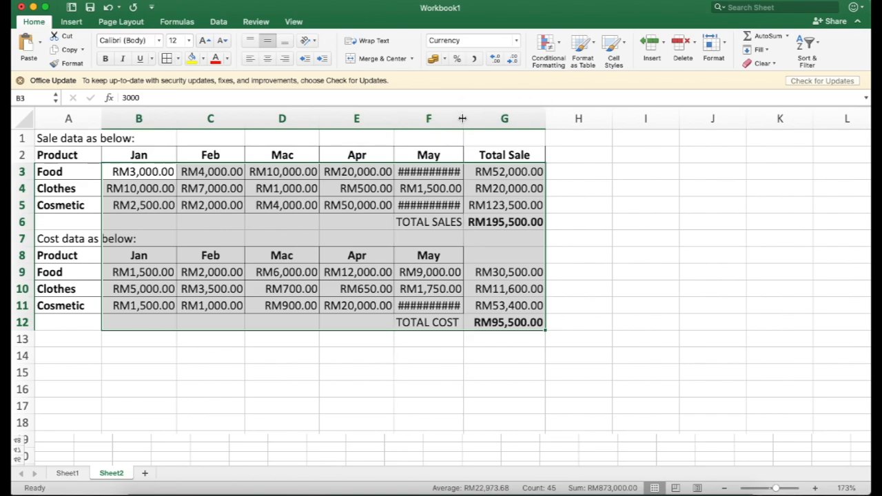
{"action": "double_click", "coordinate": [463, 119]}
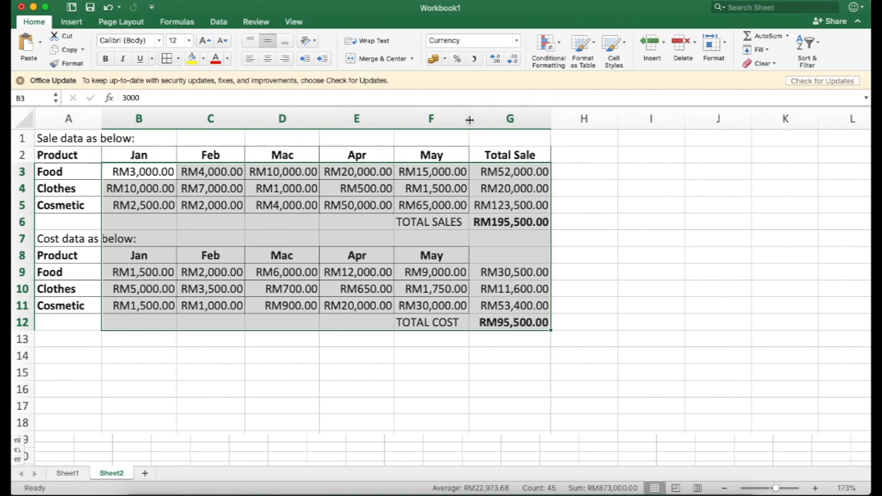
{"action": "left_click", "coordinate": [617, 221]}
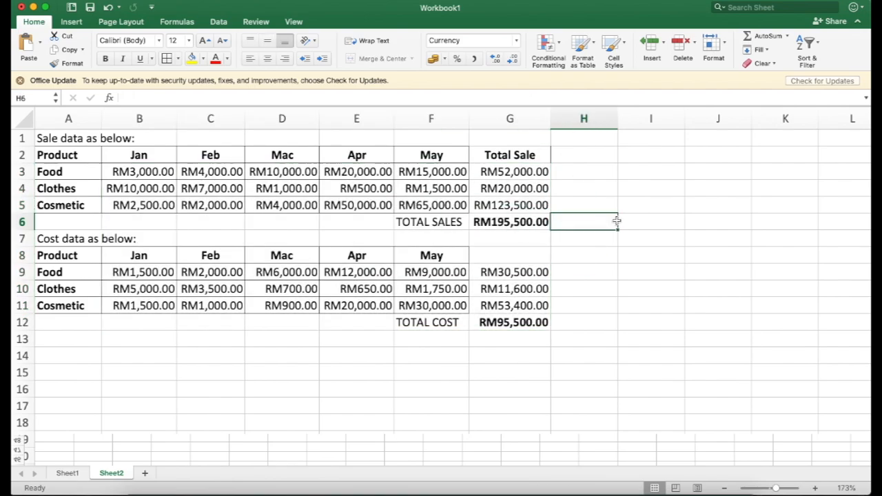
- Add borders to the total columns G2:G6 and G8:G12, and copy the "Total Sale" header from G2 into G8
{"action": "left_click_drag", "start_coordinate": [498, 155], "coordinate": [500, 222]}
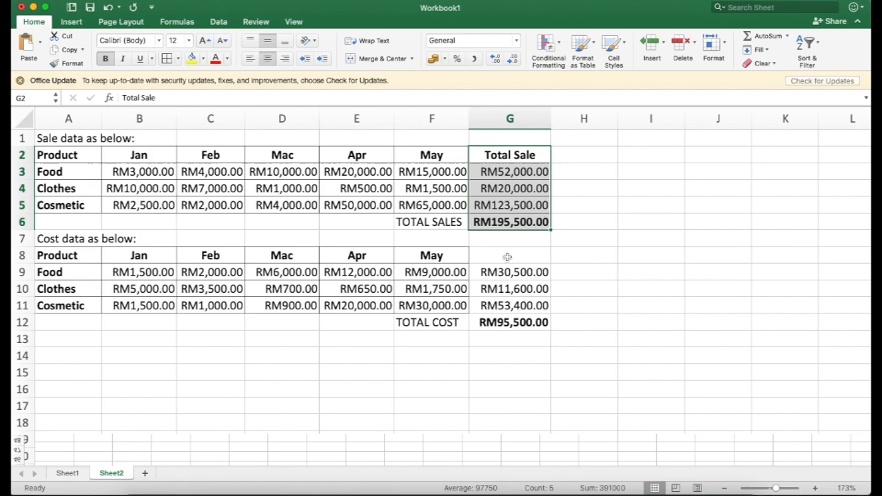
{"action": "left_click_drag", "start_coordinate": [508, 256], "coordinate": [506, 320]}
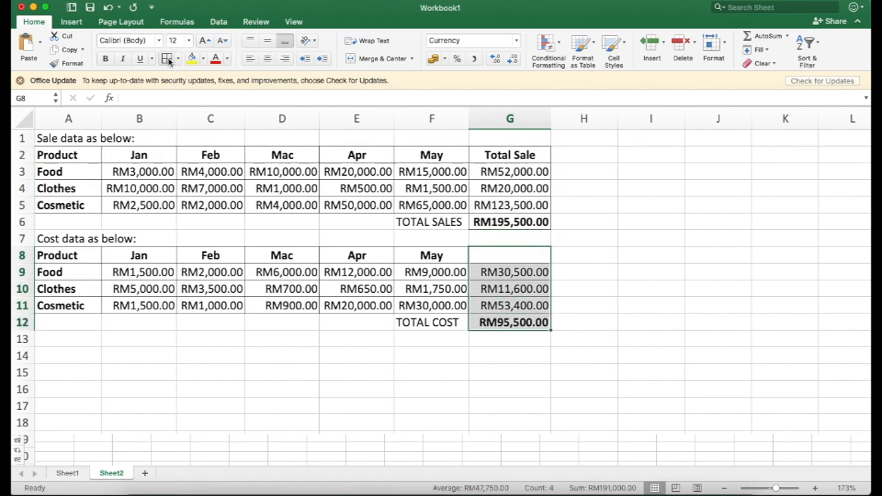
{"action": "left_click", "coordinate": [508, 154]}
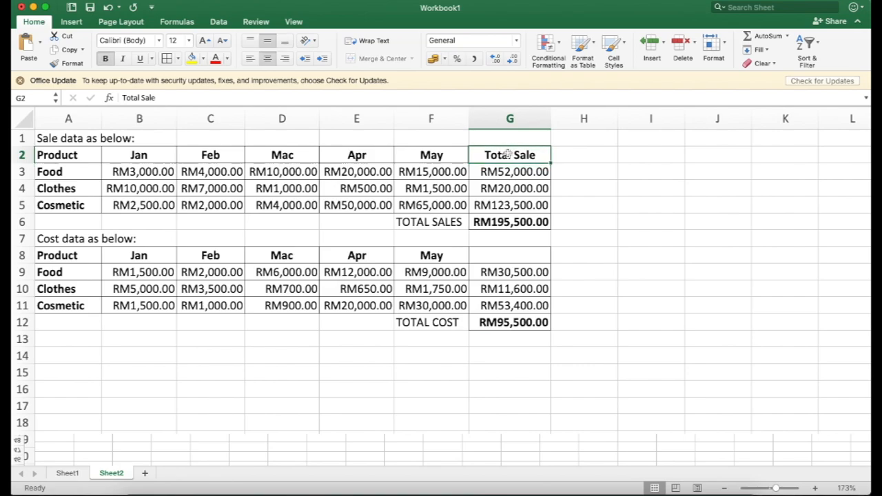
{"action": "key", "text": "cmd+c"}
{"action": "key", "text": "super+v"}
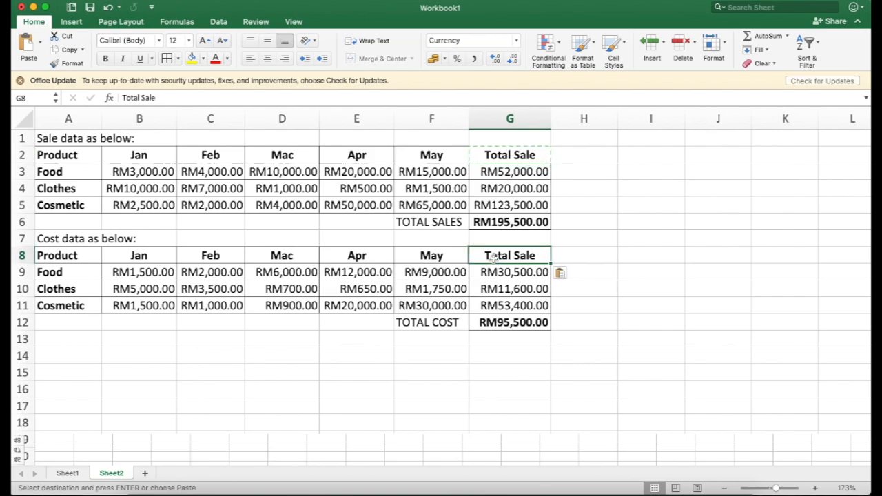
{"action": "key", "text": "Escape"}
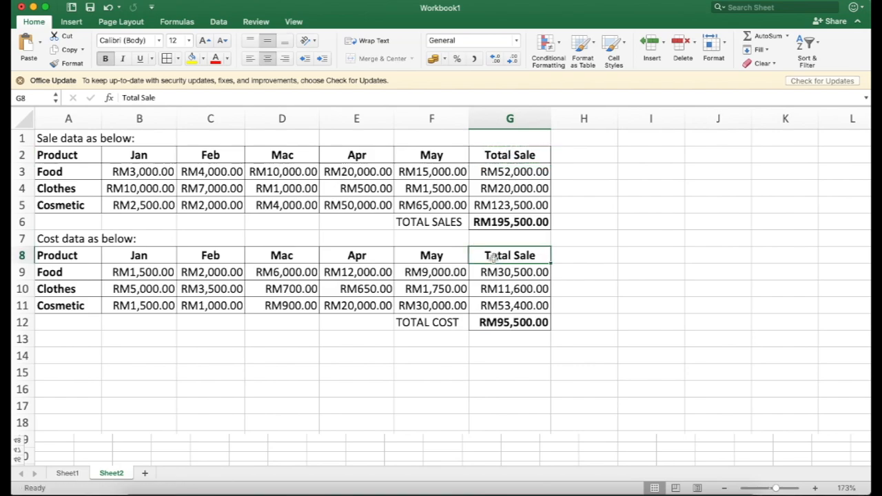
- Make the "TOTAL SALES" label in F6 and the "TOTAL COST" label in F12 bold
{"action": "left_click", "coordinate": [630, 283]}
{"action": "left_click", "coordinate": [445, 228]}
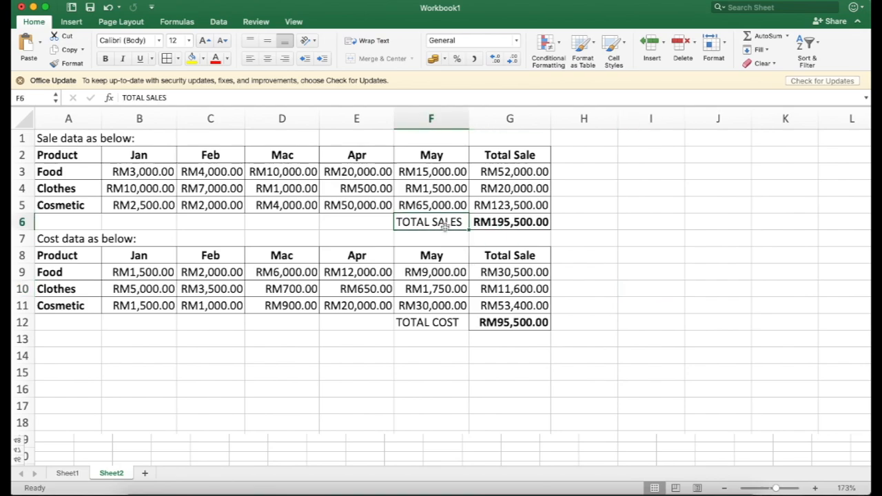
{"action": "key", "text": "super+b"}
{"action": "left_click", "coordinate": [432, 328]}
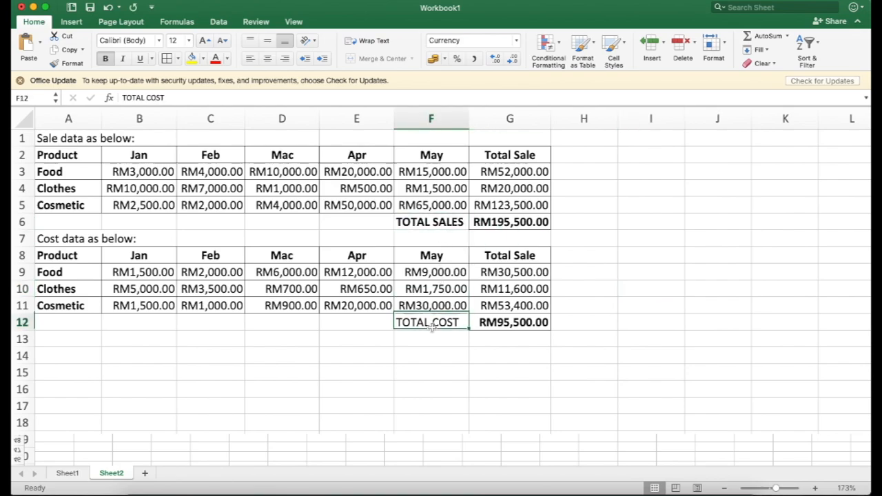
{"action": "key", "text": "super+b"}
{"action": "left_click", "coordinate": [486, 374]}
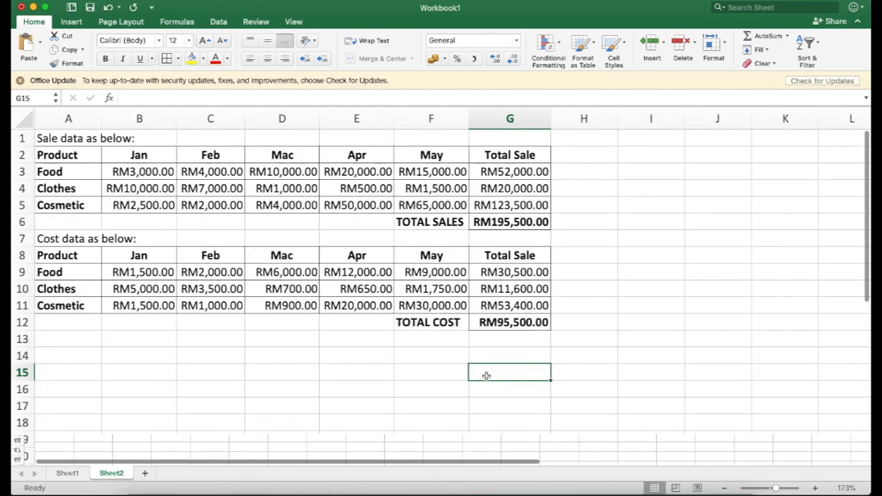
- Copy the list of analysis tasks in A19:A23 of Sheet1, from "1) Profit for every product." through the bar chart instruction
{"action": "left_click", "coordinate": [67, 473]}
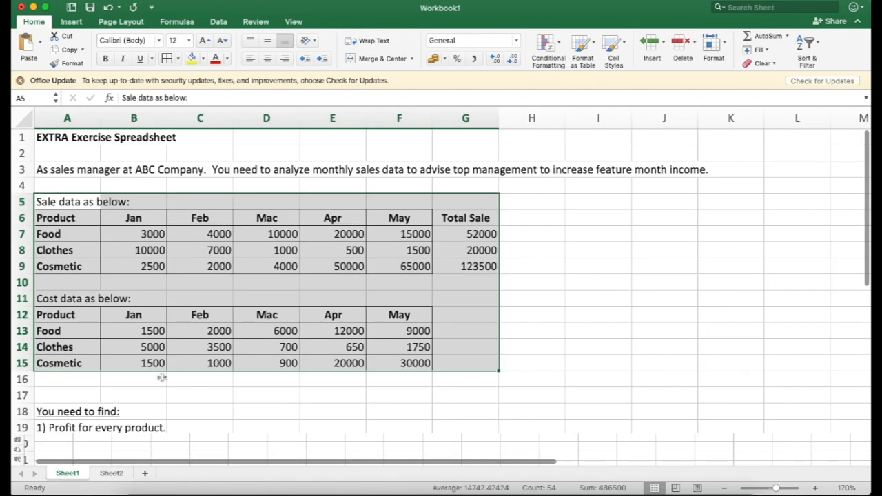
{"action": "scroll", "coordinate": [181, 417], "scroll_direction": "down", "scroll_amount": 3}
{"action": "left_click", "coordinate": [51, 307]}
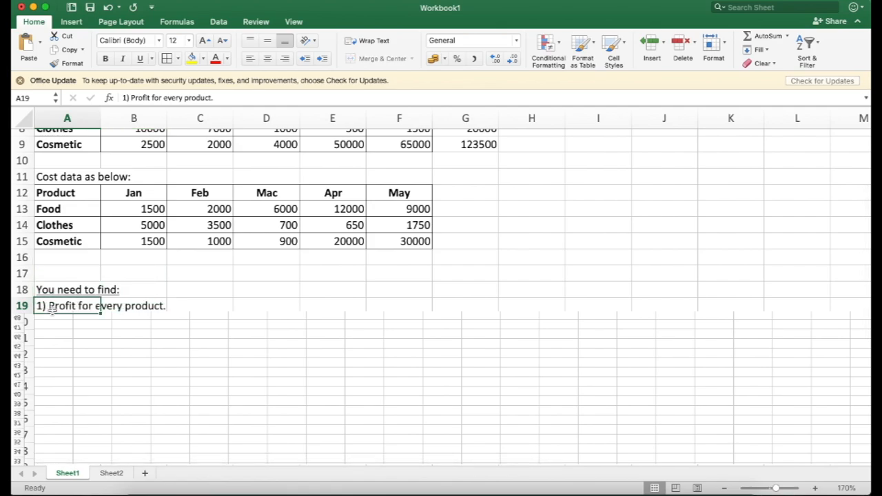
{"action": "scroll", "coordinate": [51, 309], "scroll_direction": "up", "scroll_amount": 5}
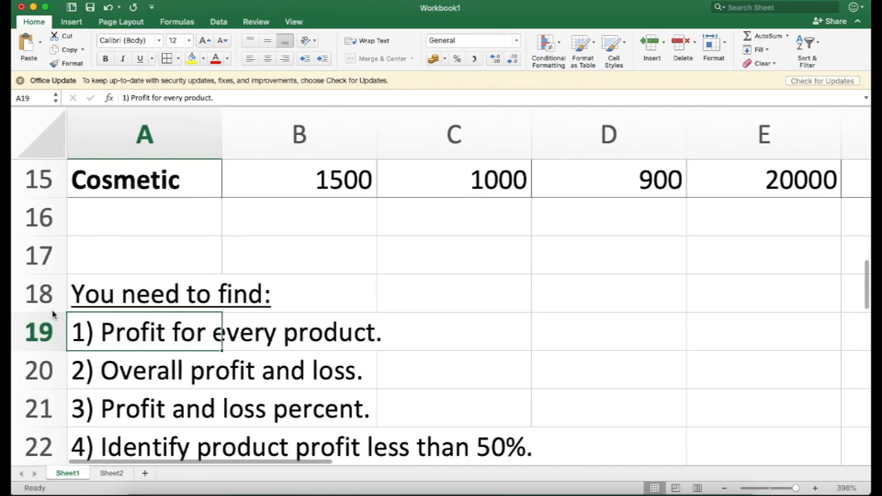
{"action": "key", "text": "shift+Down"}
{"action": "key", "text": "shift+Down"}
{"action": "key", "text": "shift+Down"}
{"action": "key", "text": "shift+Down"}
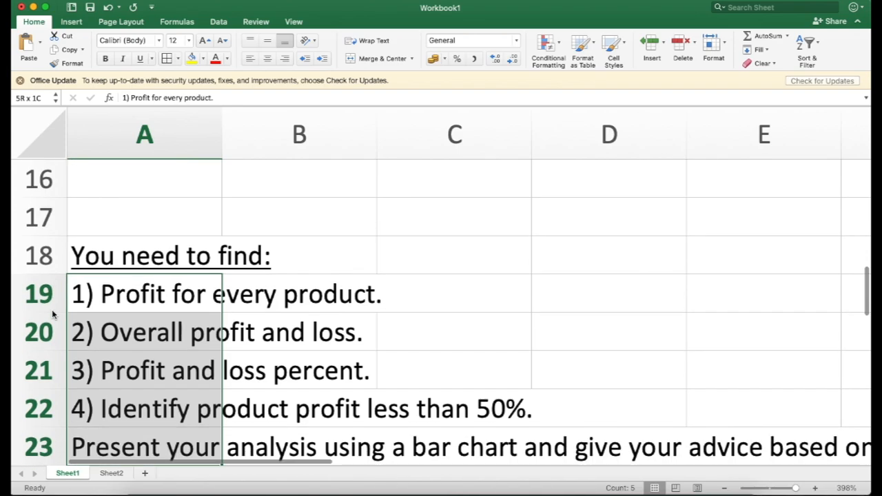
{"action": "key", "text": "shift+Down"}
{"action": "key", "text": "shift+Up"}
{"action": "key", "text": "shift+Up"}
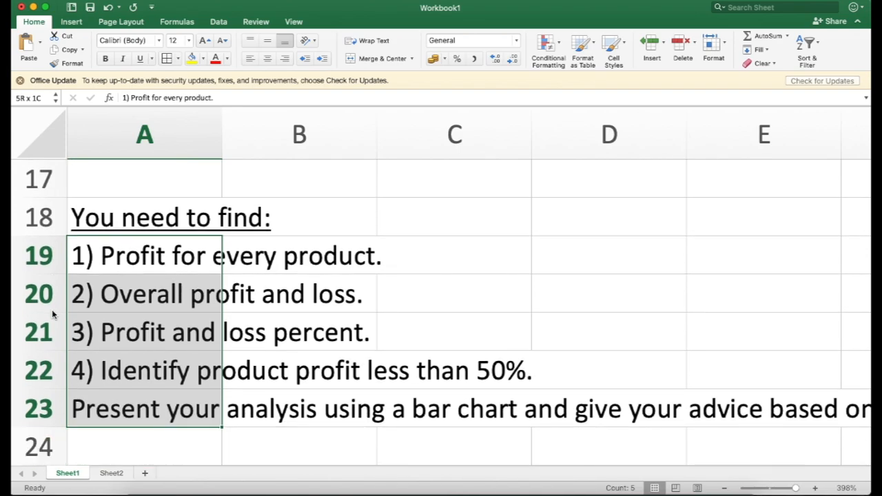
{"action": "key", "text": "shift+Down"}
{"action": "key", "text": "super+c"}
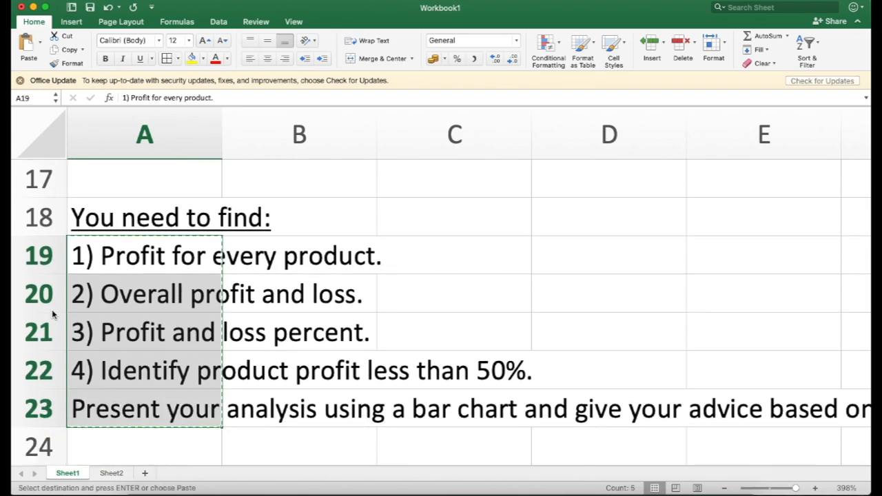
- Paste the copied task list into Sheet2 starting at cell A14, below the cost table
{"action": "left_click", "coordinate": [109, 473]}
{"action": "left_click", "coordinate": [57, 356]}
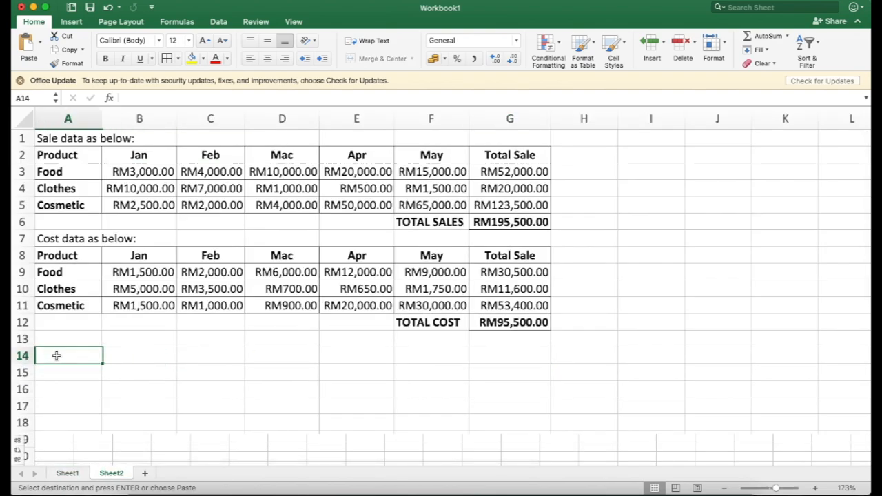
{"action": "key", "text": "super+v"}
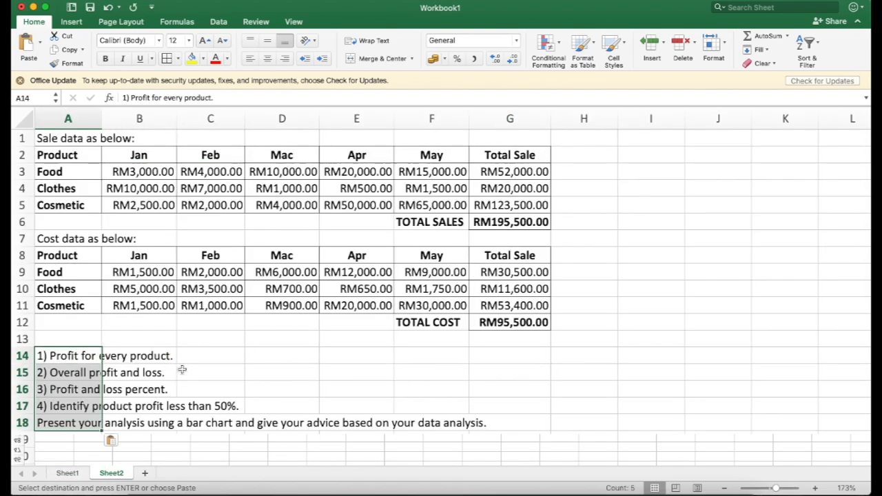
{"action": "left_click", "coordinate": [139, 359]}
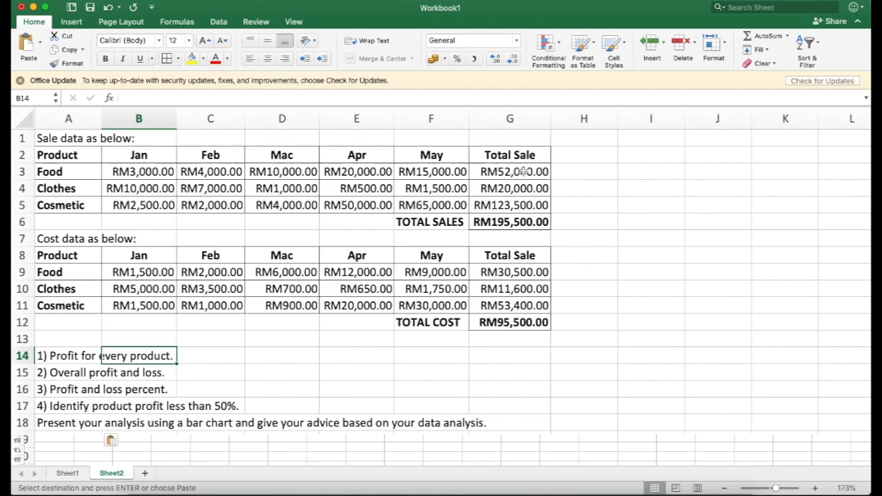
- Enter the header "Product Cost" in H2 and widen column H slightly to fit it
{"action": "scroll", "coordinate": [511, 198], "scroll_direction": "right", "scroll_amount": 1}
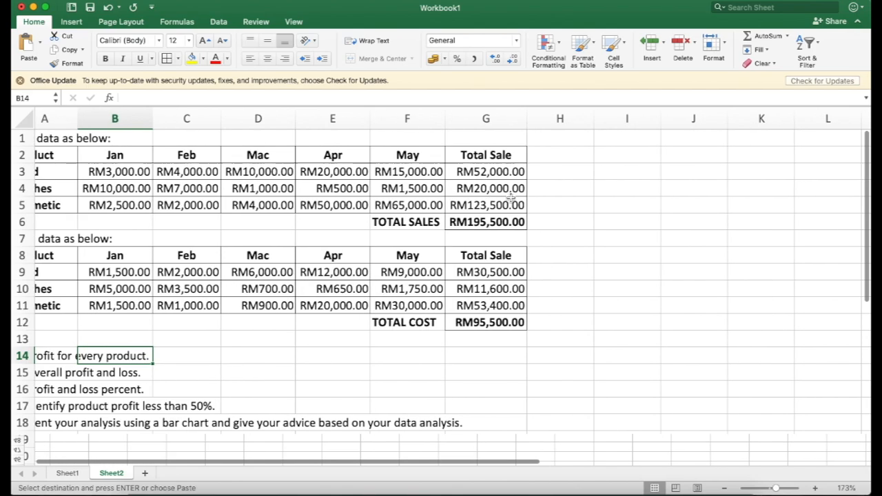
{"action": "left_click", "coordinate": [613, 158]}
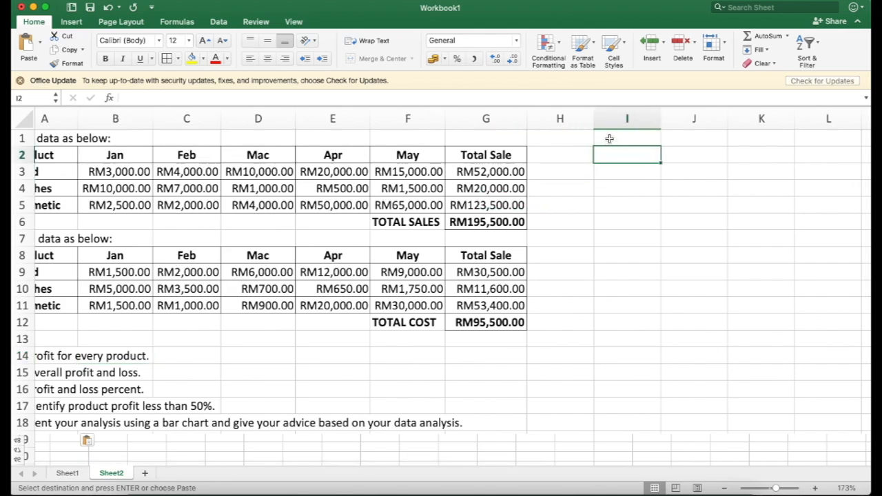
{"action": "left_click", "coordinate": [609, 139]}
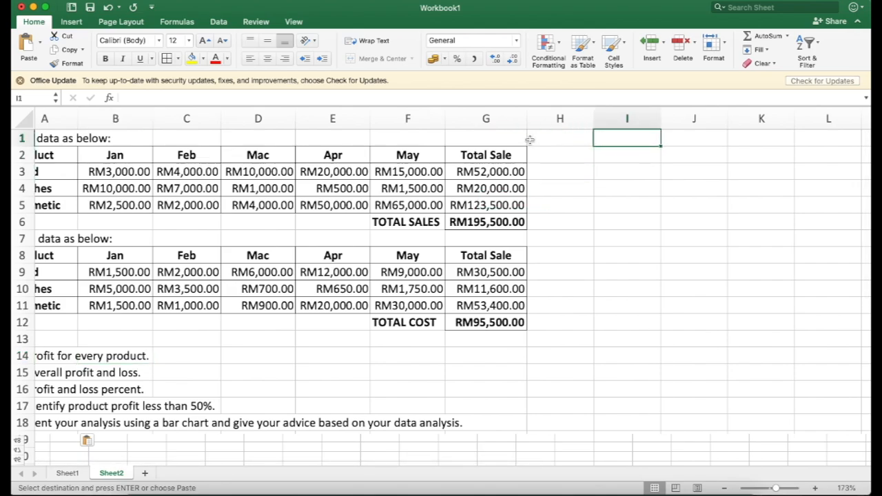
{"action": "scroll", "coordinate": [539, 170], "scroll_direction": "left", "scroll_amount": 2}
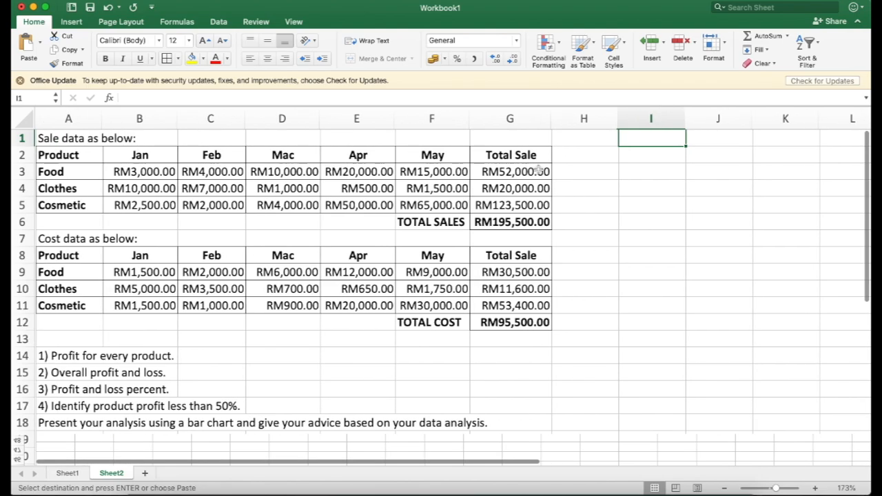
{"action": "scroll", "coordinate": [538, 170], "scroll_direction": "right", "scroll_amount": 2}
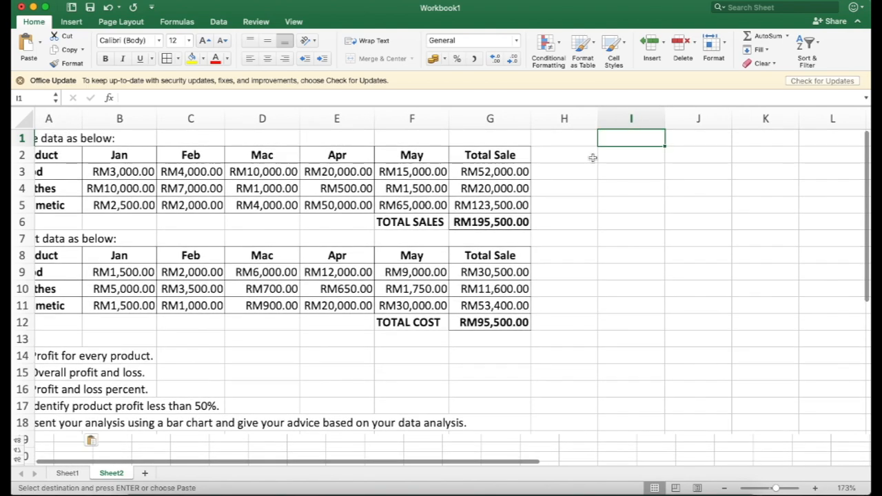
{"action": "left_click", "coordinate": [593, 161]}
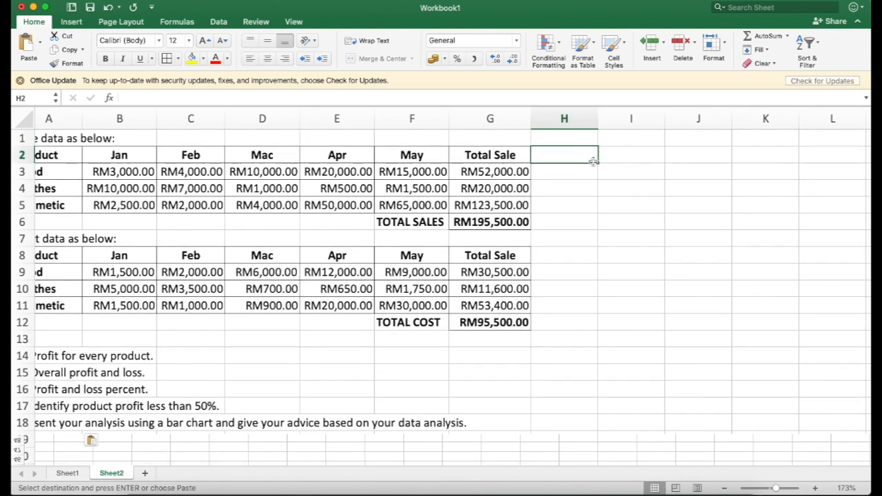
{"action": "type", "text": "T"}
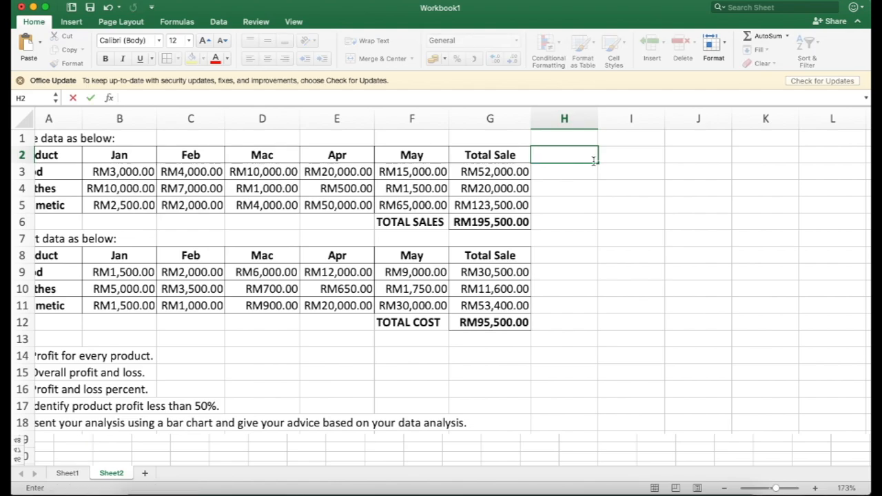
{"action": "type", "text": "ost"}
{"action": "key", "text": "BackSpace"}
{"action": "key", "text": "BackSpace"}
{"action": "key", "text": "BackSpace"}
{"action": "type", "text": "Product"}
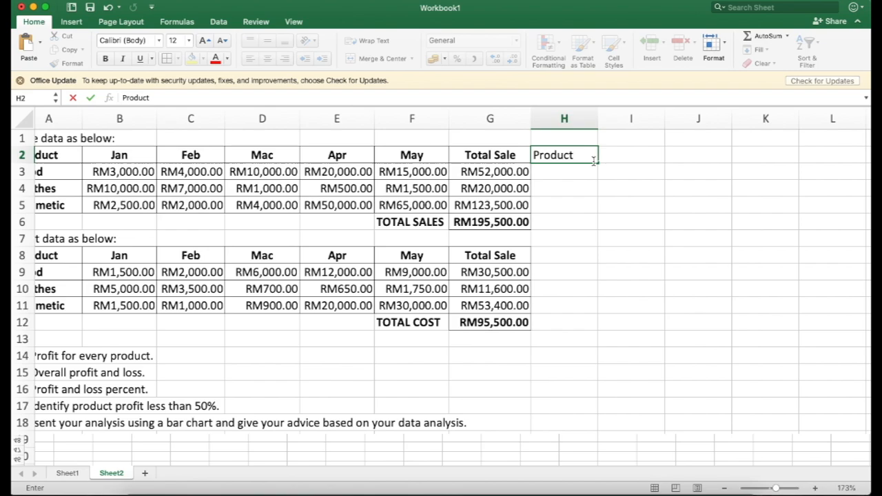
{"action": "type", "text": " Cost"}
{"action": "key", "text": "Return"}
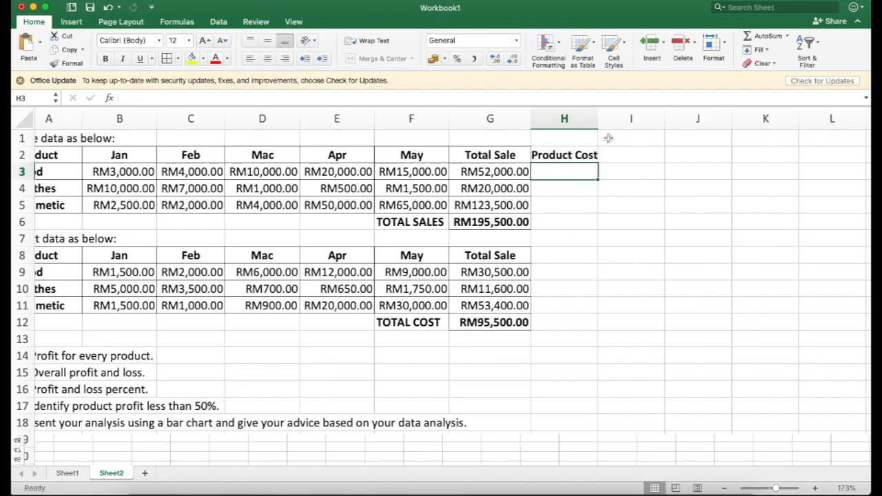
{"action": "left_click_drag", "start_coordinate": [596, 118], "coordinate": [601, 119]}
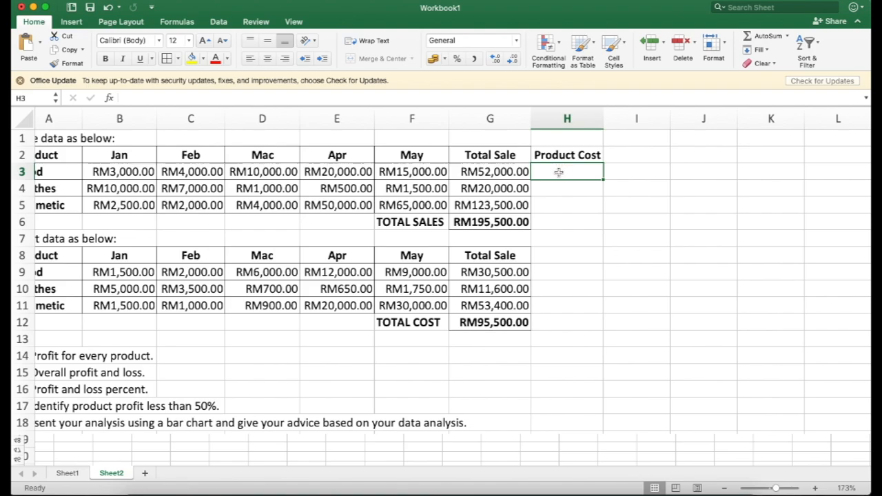
- Link H3 to the Food cost total with =G9 and fill the formula down through H6
{"action": "type", "text": "="}
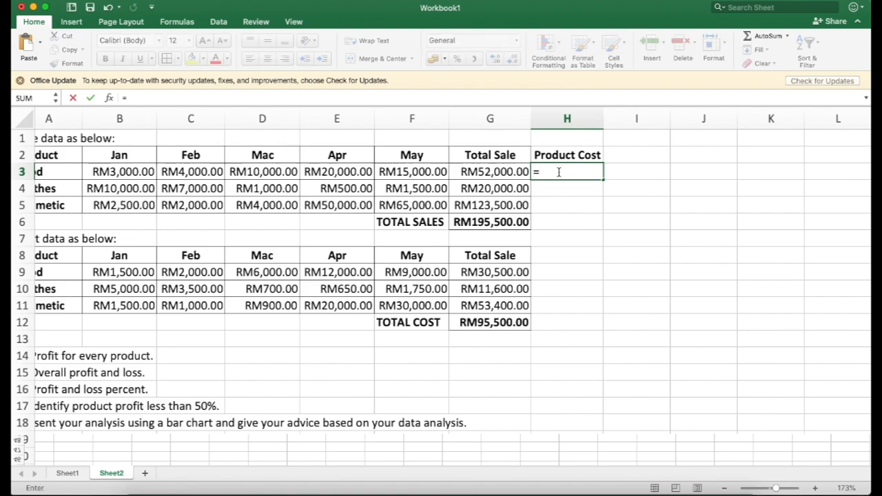
{"action": "left_click", "coordinate": [507, 272]}
{"action": "key", "text": "Return"}
{"action": "key", "text": "Up"}
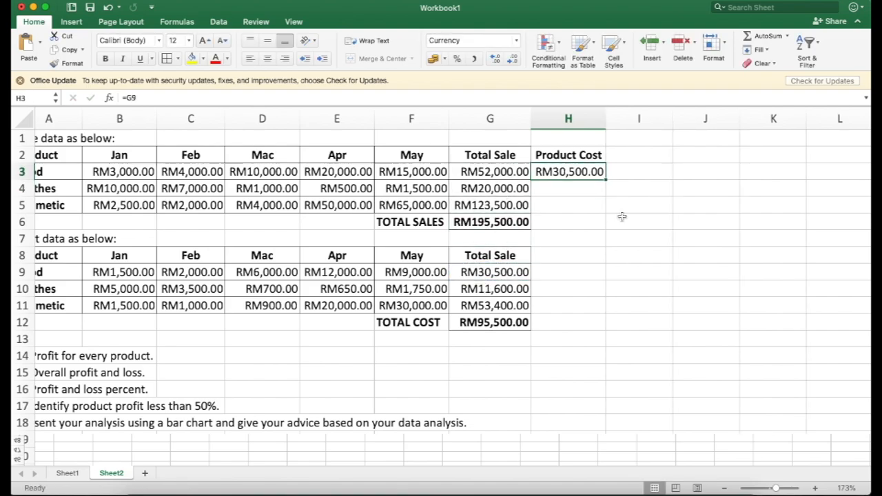
{"action": "left_click_drag", "start_coordinate": [606, 180], "coordinate": [606, 226]}
{"action": "left_click", "coordinate": [666, 235]}
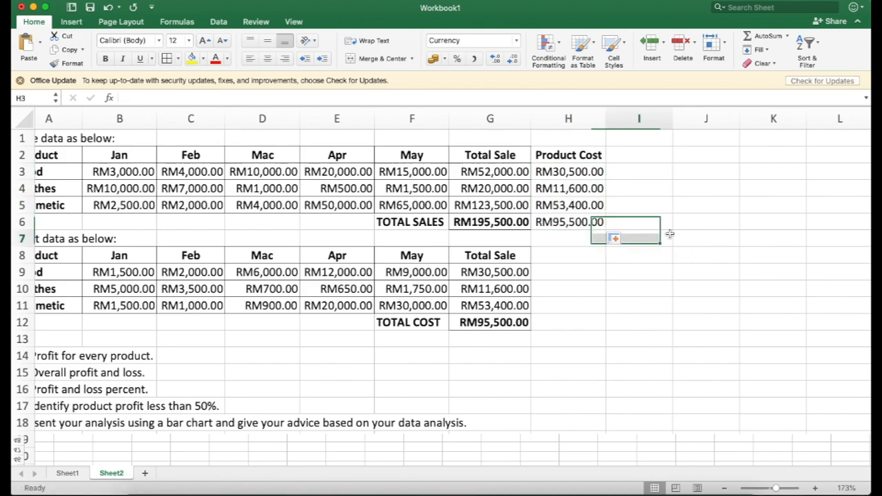
{"action": "left_click", "coordinate": [562, 221]}
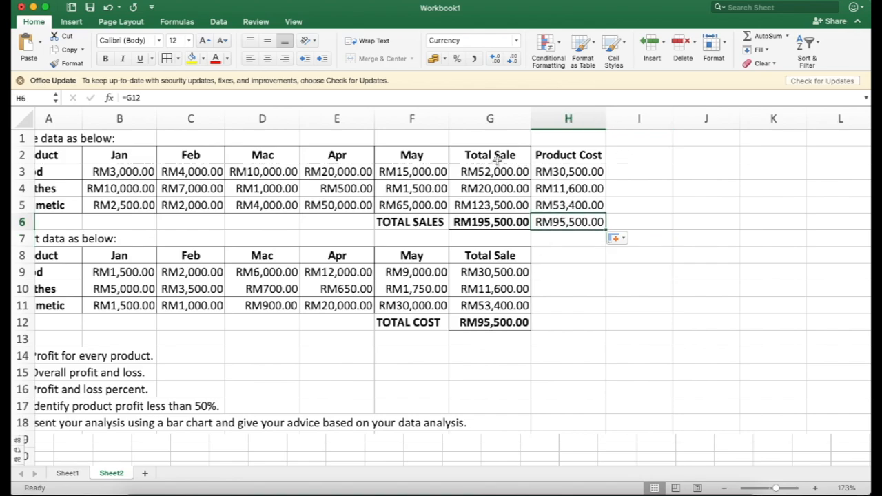
- Enter the header "Profit" in I2, beside the Product Cost column
{"action": "left_click", "coordinate": [623, 167]}
{"action": "left_click", "coordinate": [623, 155]}
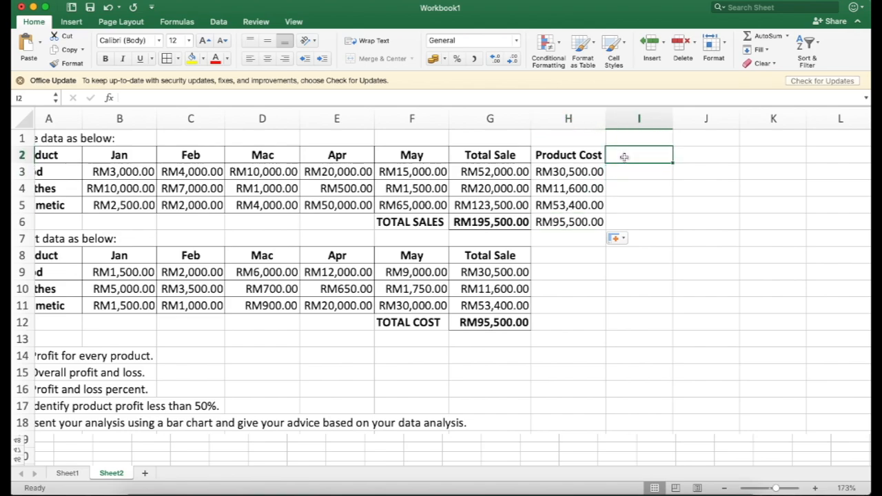
{"action": "type", "text": "Profit"}
{"action": "key", "text": "Return"}
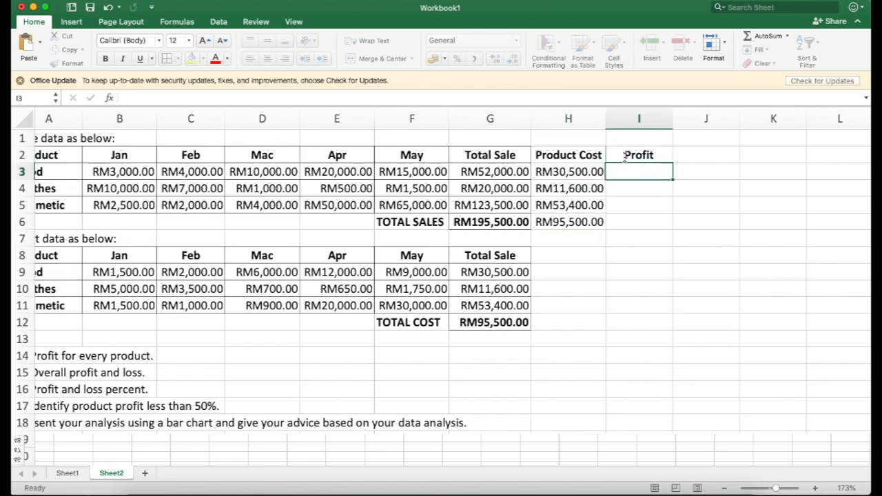
- Calculate the Food profit in I3 with =G3-H3 and fill the formula down through I6
{"action": "type", "text": "="}
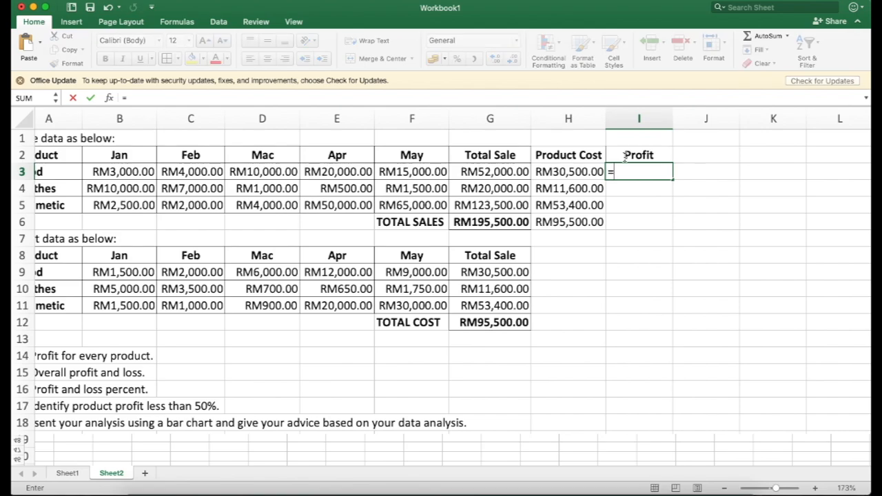
{"action": "key", "text": "Left"}
{"action": "key", "text": "Left"}
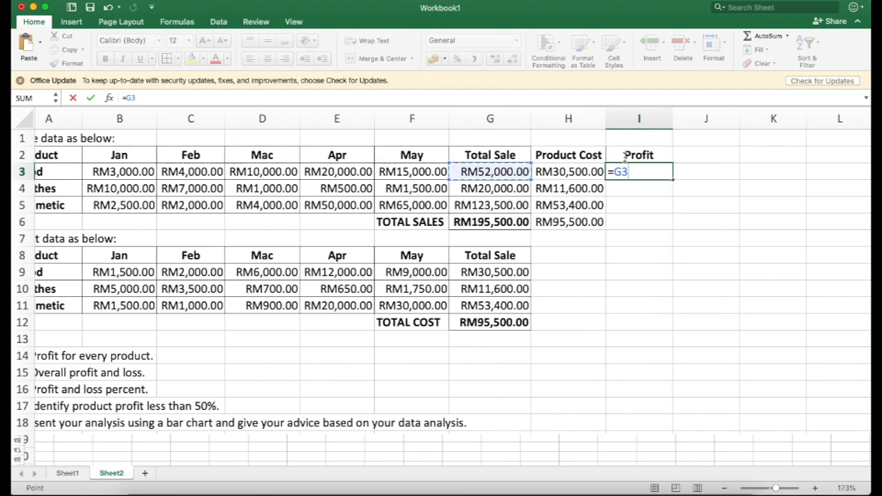
{"action": "type", "text": "-H3"}
{"action": "key", "text": "Return"}
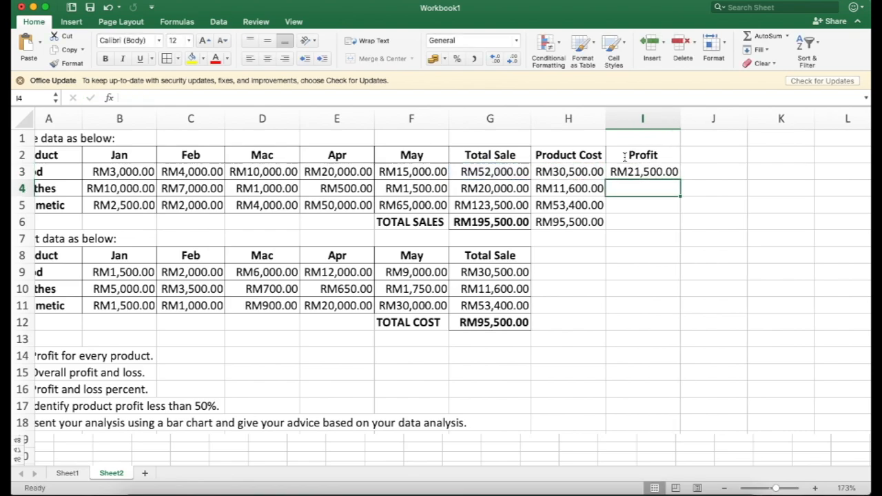
{"action": "key", "text": "Up"}
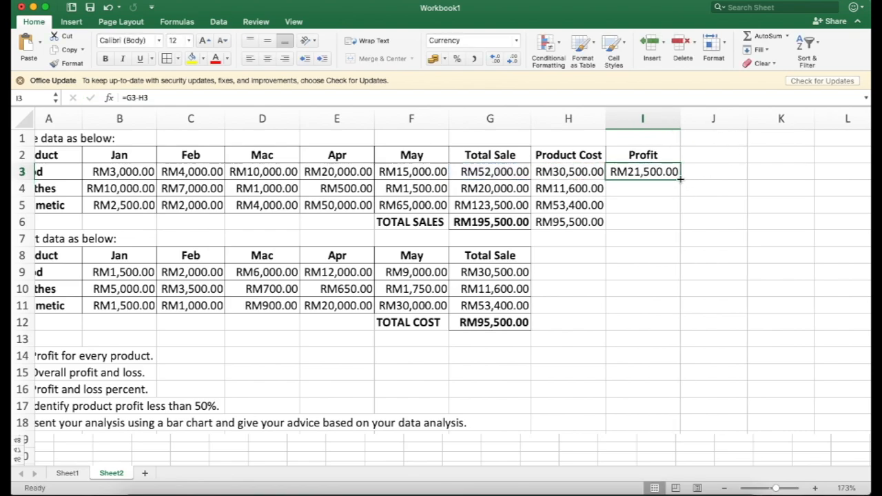
{"action": "left_click_drag", "start_coordinate": [680, 179], "coordinate": [681, 223]}
{"action": "scroll", "coordinate": [595, 222], "scroll_direction": "down", "scroll_amount": 5}
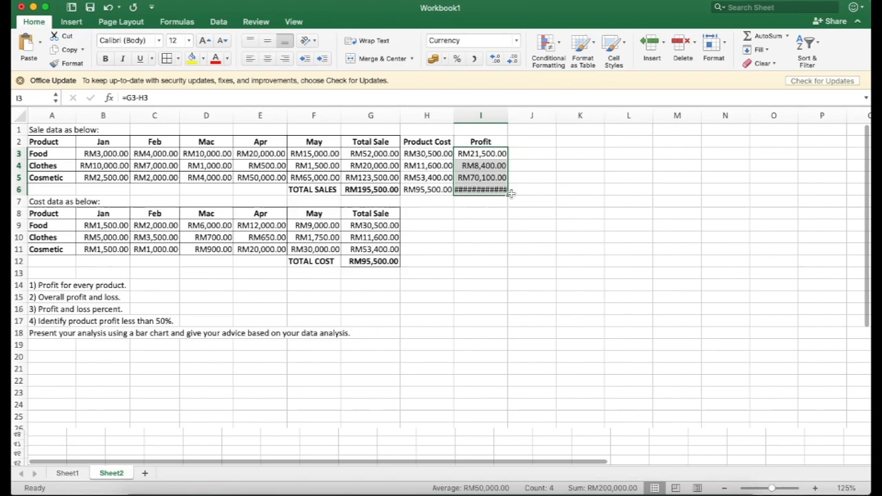
{"action": "scroll", "coordinate": [537, 186], "scroll_direction": "up", "scroll_amount": 5}
{"action": "scroll", "coordinate": [511, 194], "scroll_direction": "down", "scroll_amount": 4}
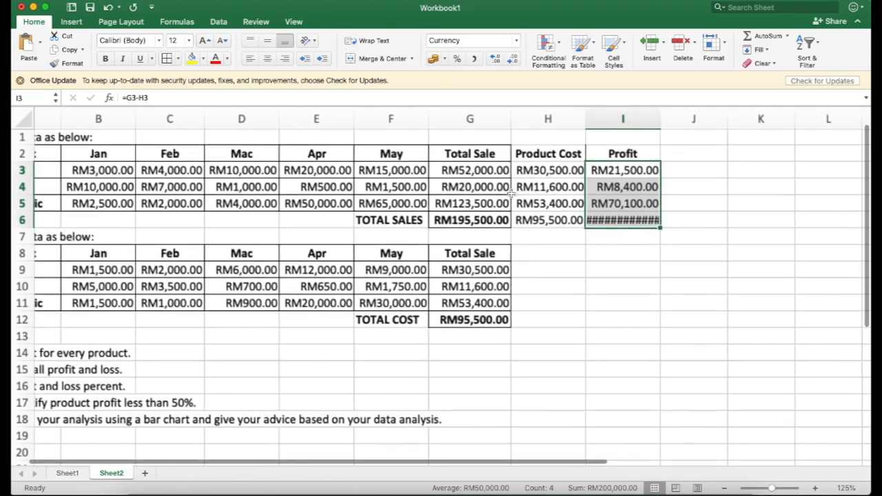
{"action": "scroll", "coordinate": [682, 138], "scroll_direction": "up", "scroll_amount": 4}
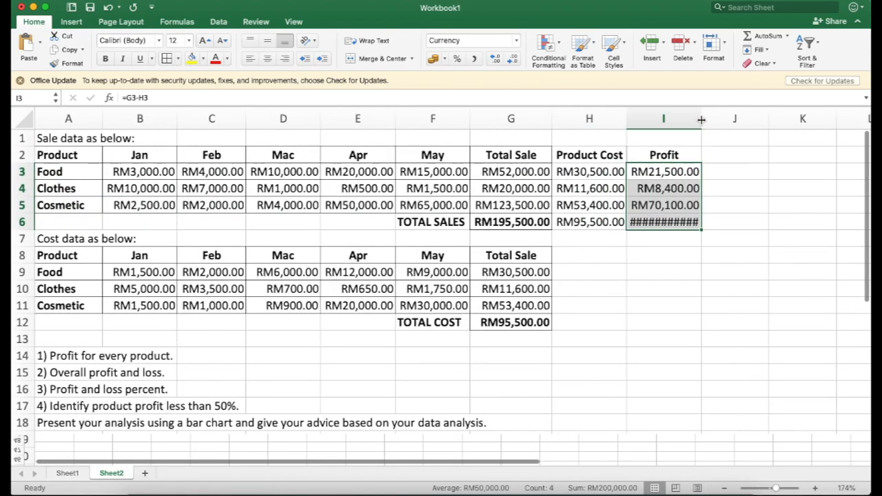
- Widen column I slightly to fit the profit amounts and check the profit formulas in I3 through I6
{"action": "left_click_drag", "start_coordinate": [701, 121], "coordinate": [708, 121]}
{"action": "left_click_drag", "start_coordinate": [679, 239], "coordinate": [676, 288]}
{"action": "left_click", "coordinate": [676, 288]}
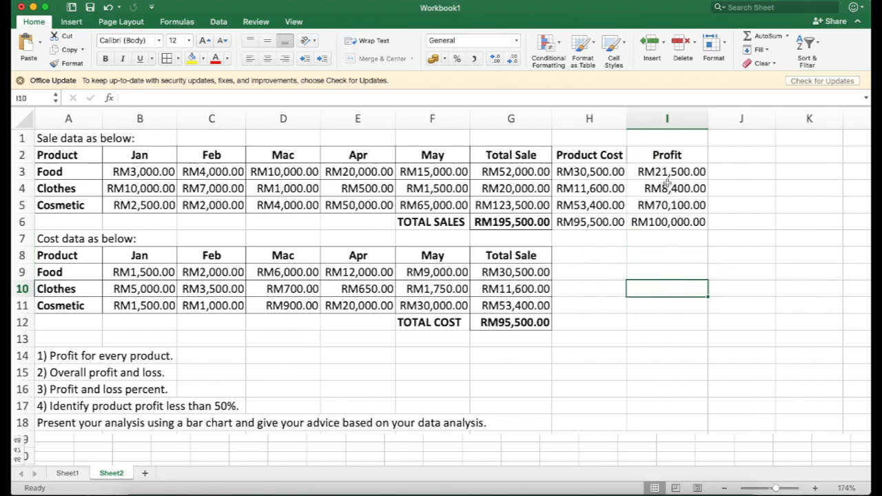
{"action": "left_click", "coordinate": [668, 171]}
{"action": "key", "text": "Down"}
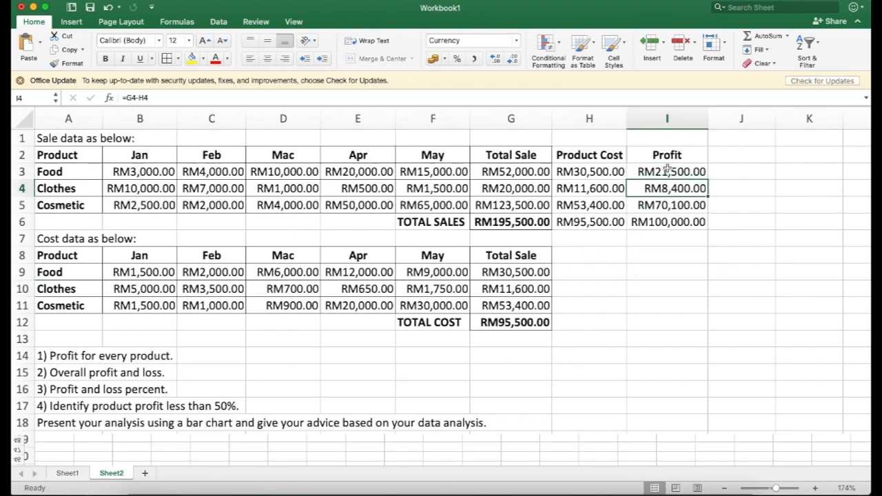
{"action": "key", "text": "Down"}
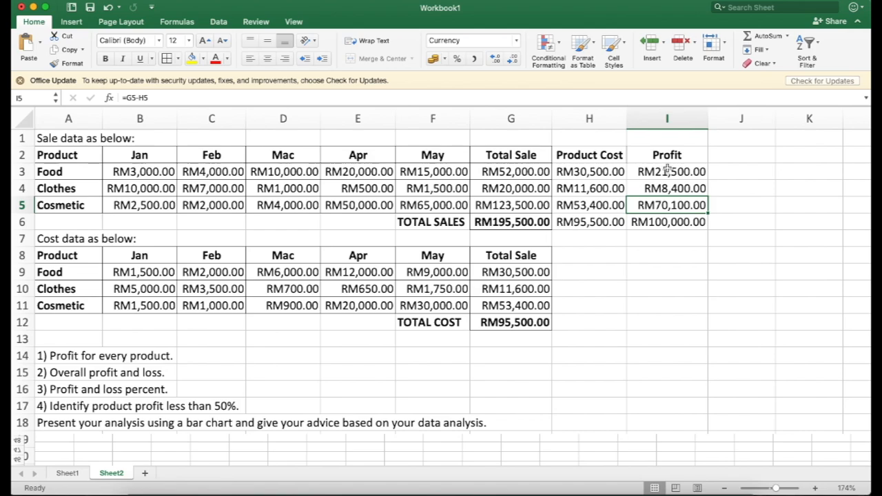
{"action": "key", "text": "Down"}
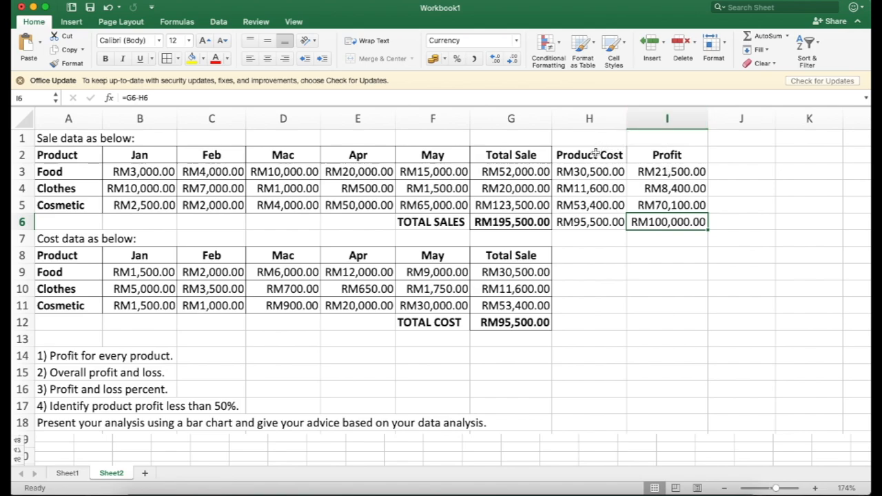
- Apply cell borders to the Product Cost and Profit columns, H2:I6, matching the rest of the sales table
{"action": "left_click_drag", "start_coordinate": [597, 153], "coordinate": [663, 222]}
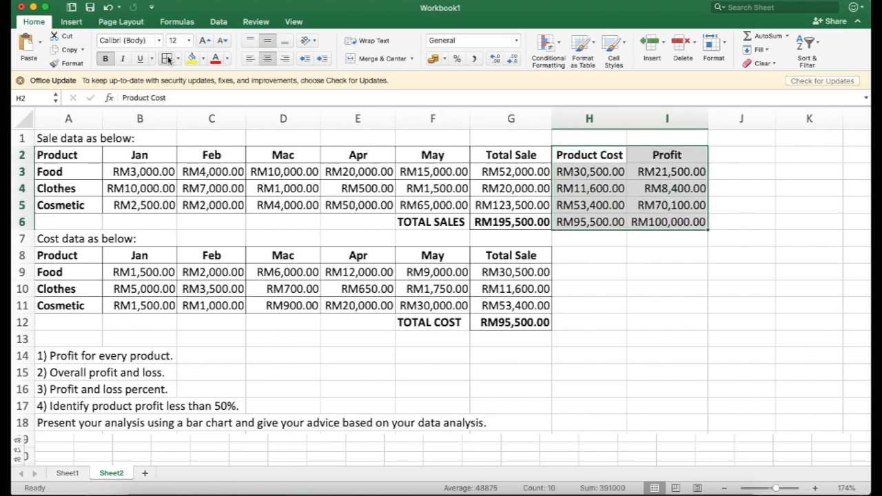
{"action": "left_click", "coordinate": [592, 266]}
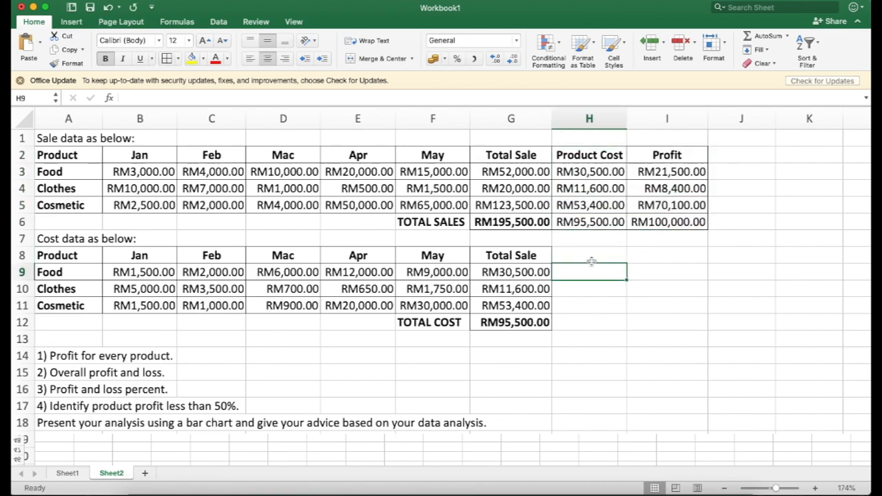
{"action": "left_click", "coordinate": [556, 223]}
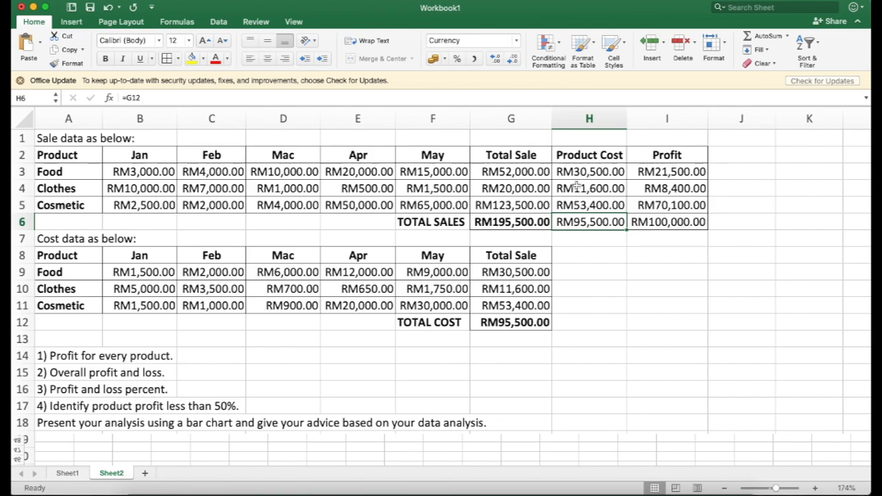
{"action": "left_click", "coordinate": [666, 223]}
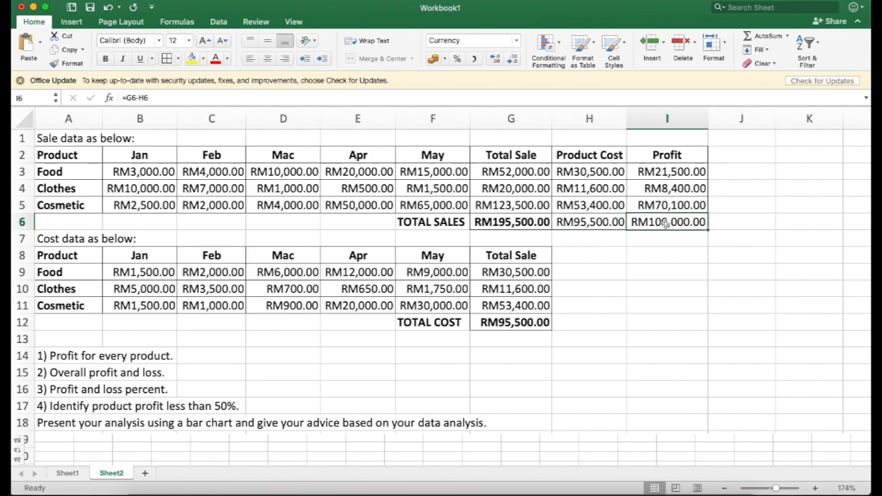
{"action": "left_click", "coordinate": [445, 235]}
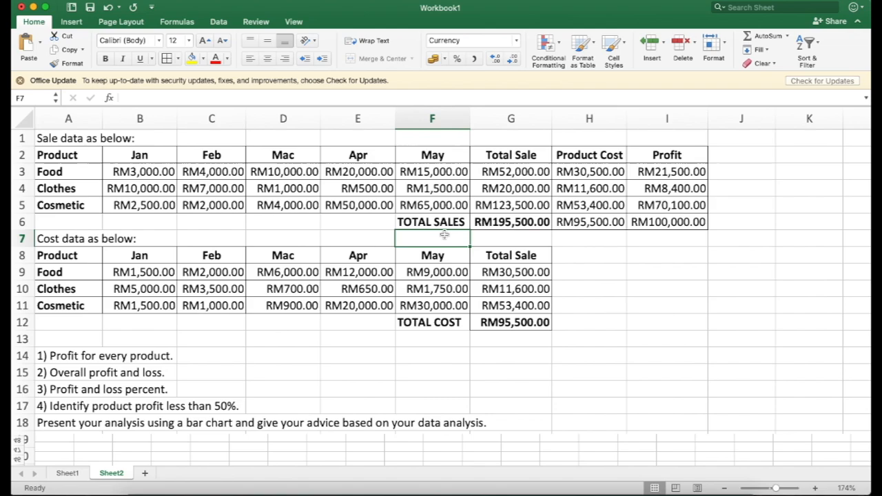
- Insert two blank rows above the "Cost data as below:" heading in row 7
{"action": "left_click", "coordinate": [23, 238]}
{"action": "right_click", "coordinate": [23, 238]}
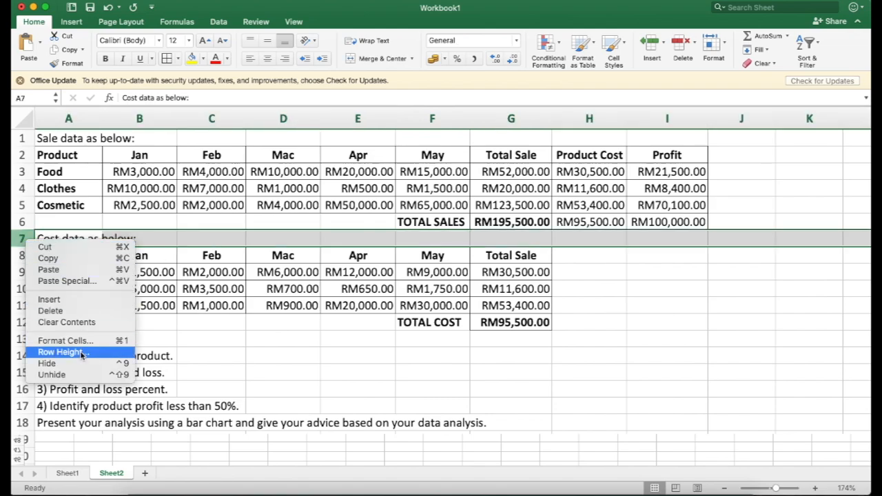
{"action": "left_click", "coordinate": [97, 302]}
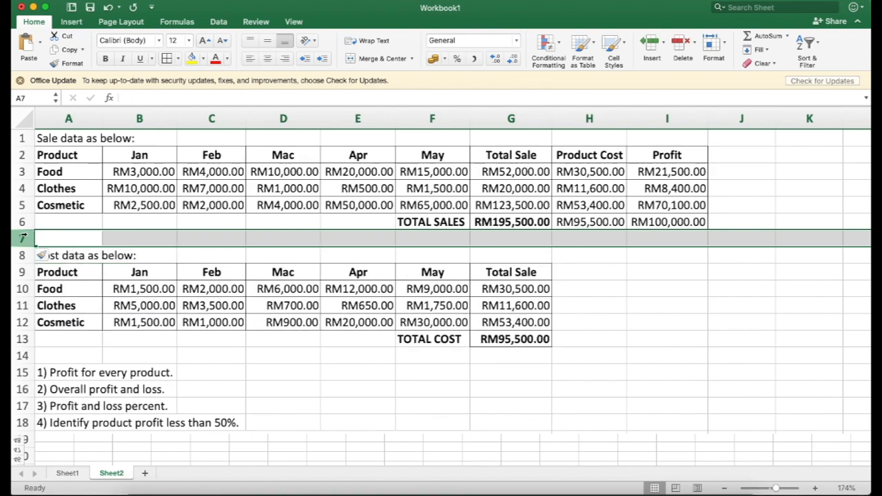
{"action": "right_click", "coordinate": [22, 238]}
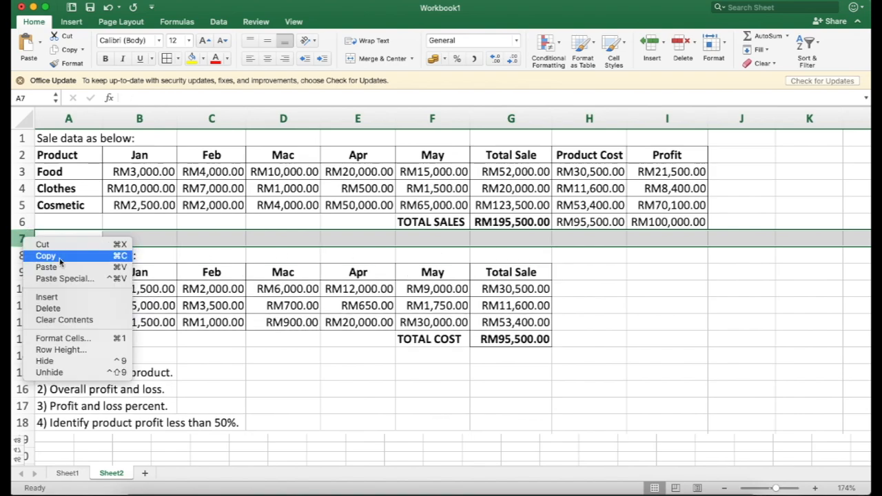
{"action": "left_click", "coordinate": [66, 299]}
- Enter the label "OVERALL POFIT" in F7, below TOTAL SALES
{"action": "left_click", "coordinate": [447, 239]}
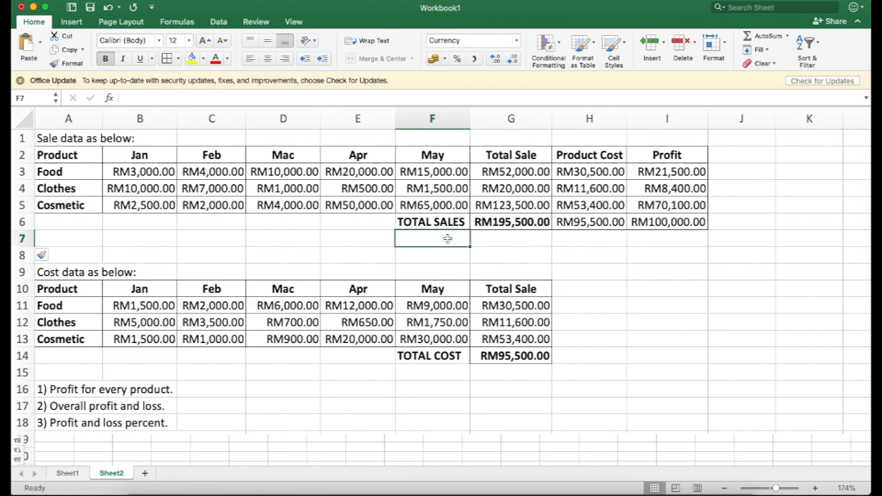
{"action": "type", "text": "O"}
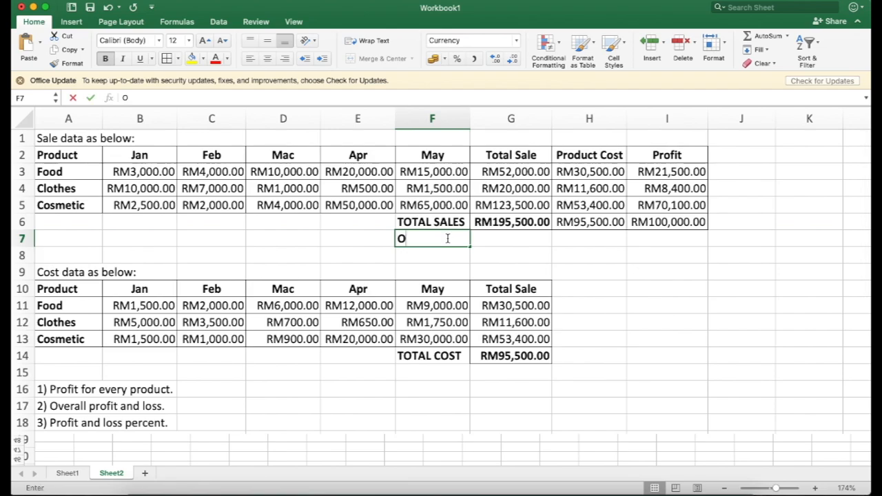
{"action": "type", "text": "VERALL PRO"}
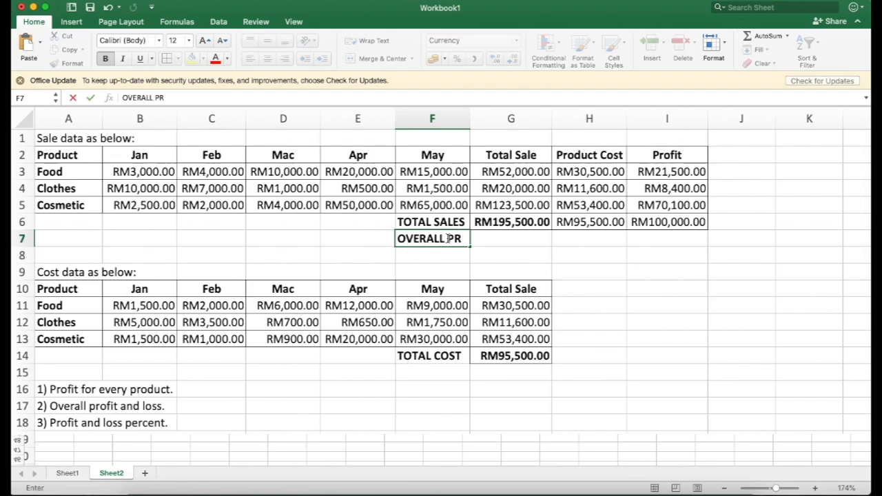
{"action": "key", "text": "BackSpace"}
{"action": "type", "text": "FOT"}
{"action": "key", "text": "BackSpace"}
{"action": "key", "text": "BackSpace"}
{"action": "type", "text": "IT"}
{"action": "key", "text": "Return"}
{"action": "left_click", "coordinate": [448, 239]}
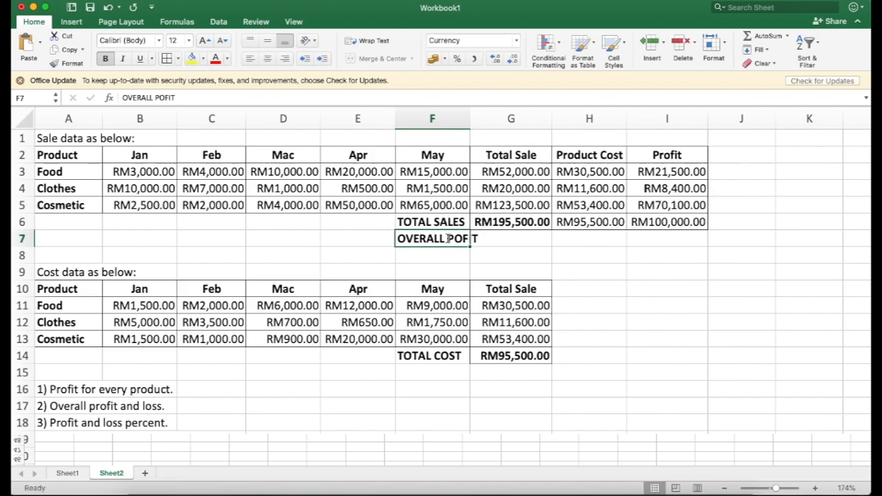
- Move the total profit formula from I6 down to I7, in the overall profit row
{"action": "key", "text": "Right"}
{"action": "key", "text": "Right"}
{"action": "key", "text": "Right"}
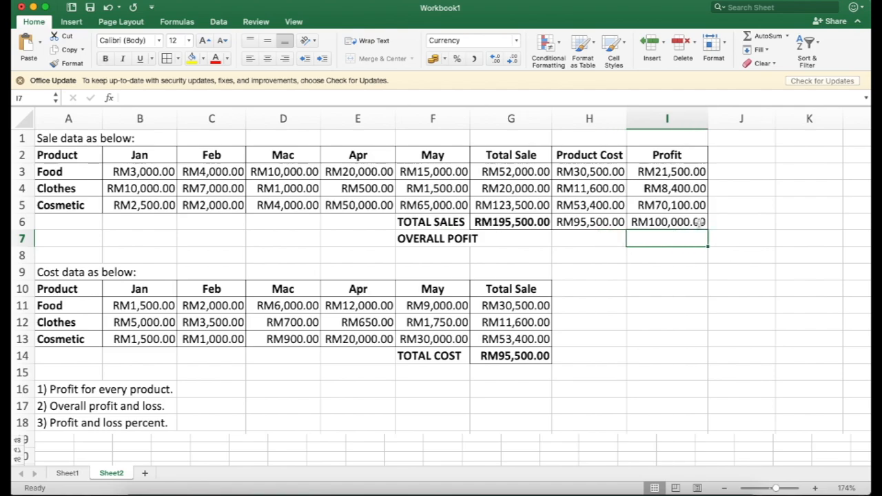
{"action": "left_click", "coordinate": [699, 222]}
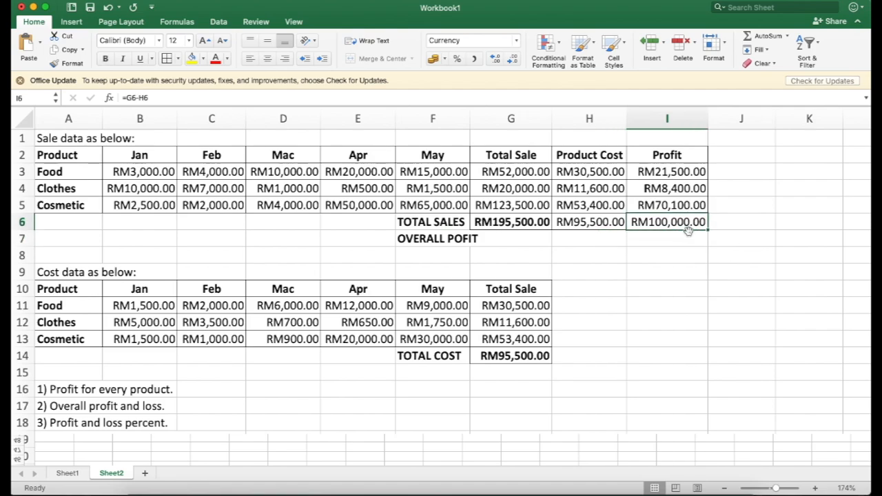
{"action": "left_click_drag", "start_coordinate": [688, 231], "coordinate": [690, 240]}
{"action": "left_click_drag", "start_coordinate": [510, 222], "coordinate": [572, 222]}
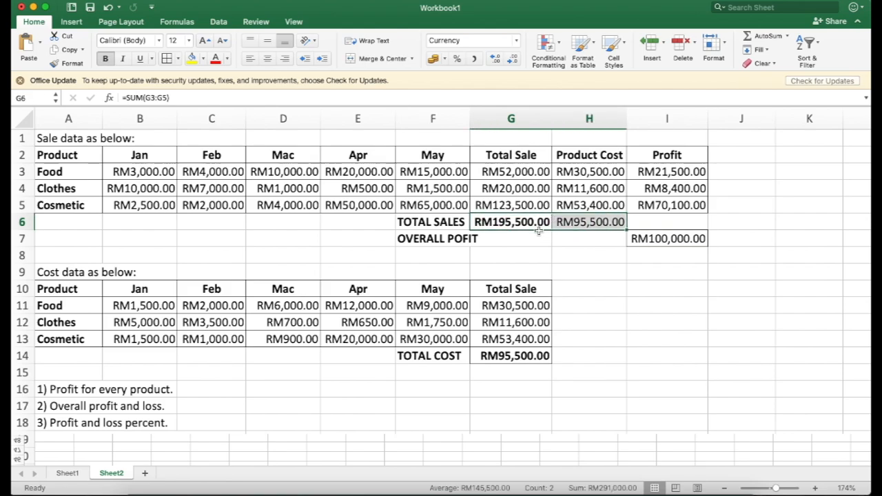
{"action": "left_click", "coordinate": [623, 269]}
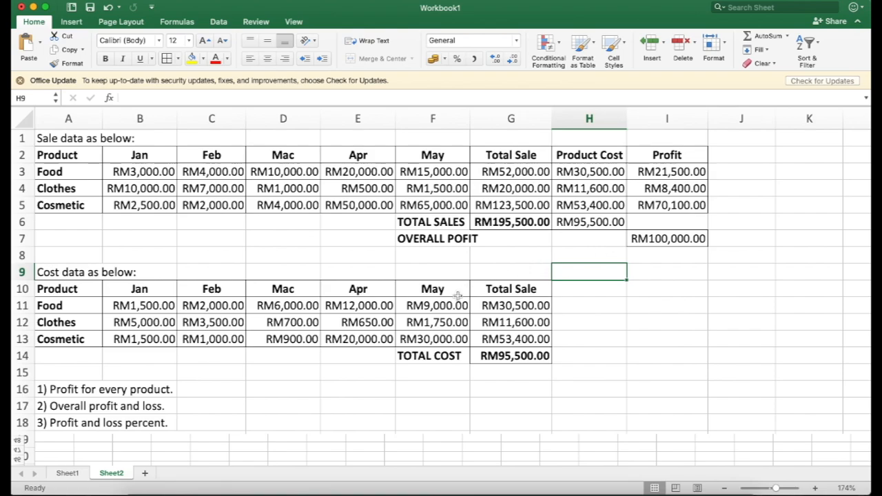
- Review the analysis task list in rows 16 to 20, including the requirement on products with low profit
{"action": "scroll", "coordinate": [458, 295], "scroll_direction": "down", "scroll_amount": 3}
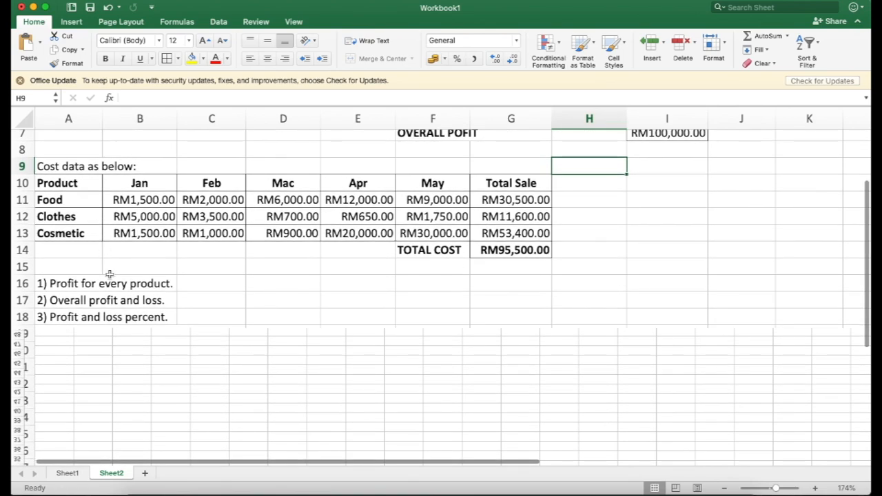
{"action": "scroll", "coordinate": [109, 275], "scroll_direction": "up", "scroll_amount": 3}
{"action": "scroll", "coordinate": [109, 275], "scroll_direction": "up", "scroll_amount": 3}
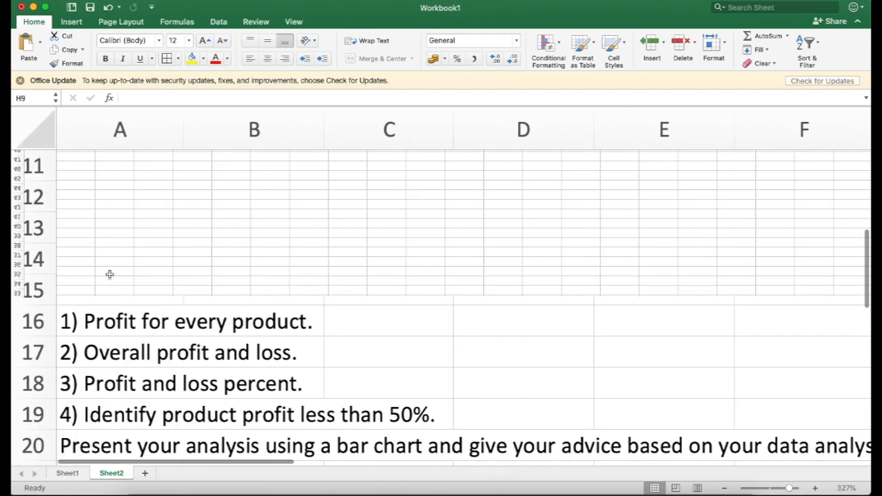
{"action": "scroll", "coordinate": [110, 274], "scroll_direction": "down", "scroll_amount": 3}
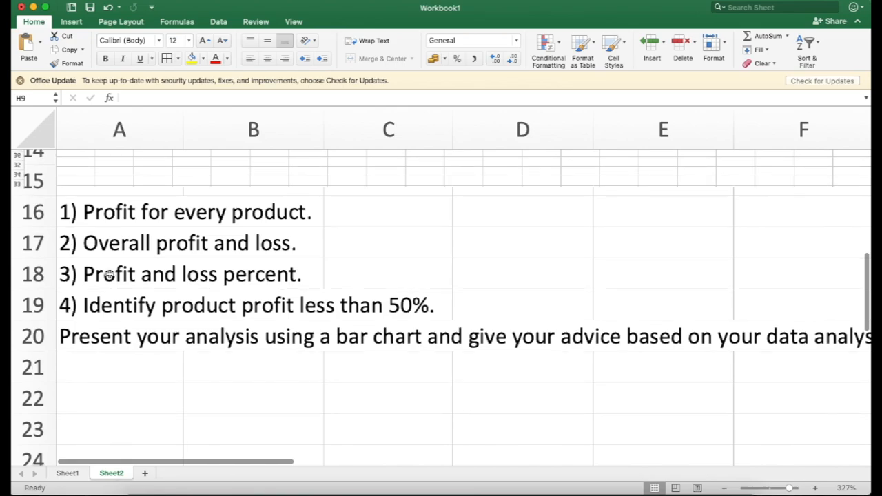
{"action": "scroll", "coordinate": [110, 274], "scroll_direction": "down", "scroll_amount": 5}
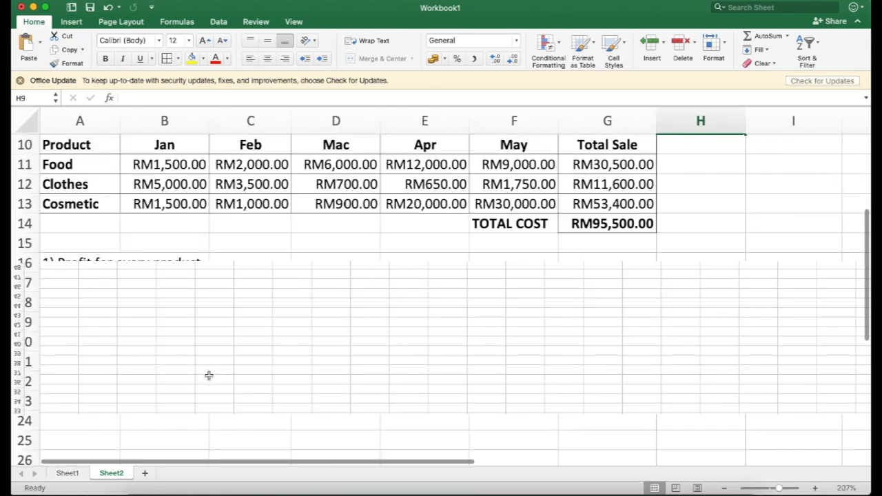
{"action": "scroll", "coordinate": [208, 375], "scroll_direction": "up", "scroll_amount": 5}
{"action": "scroll", "coordinate": [209, 375], "scroll_direction": "left", "scroll_amount": 3}
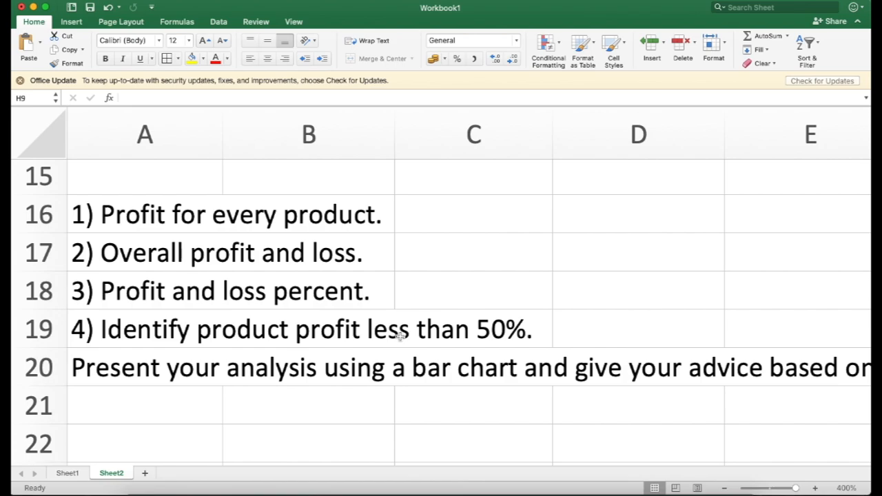
- Enter the header "Profit less 50%" in J2, beside the Profit column, and widen column J to fit it
{"action": "scroll", "coordinate": [492, 336], "scroll_direction": "up", "scroll_amount": 10}
{"action": "scroll", "coordinate": [492, 336], "scroll_direction": "right", "scroll_amount": 5}
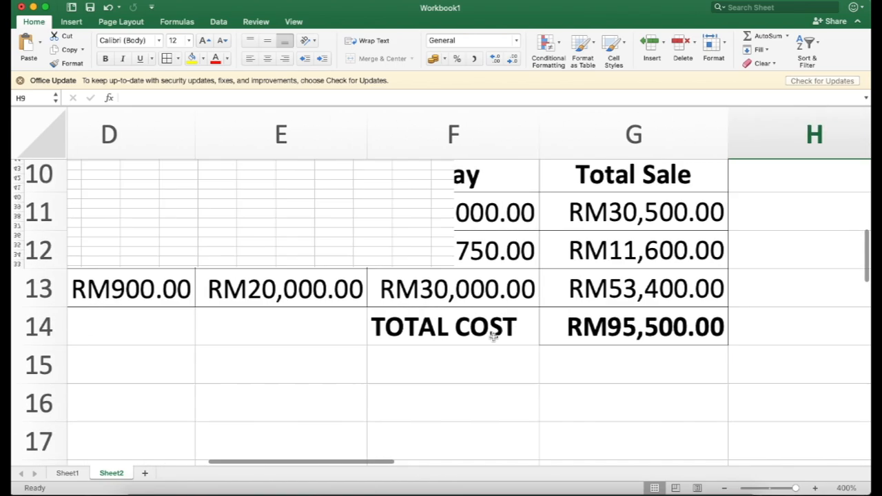
{"action": "scroll", "coordinate": [493, 337], "scroll_direction": "up", "scroll_amount": 5}
{"action": "scroll", "coordinate": [494, 337], "scroll_direction": "right", "scroll_amount": 3}
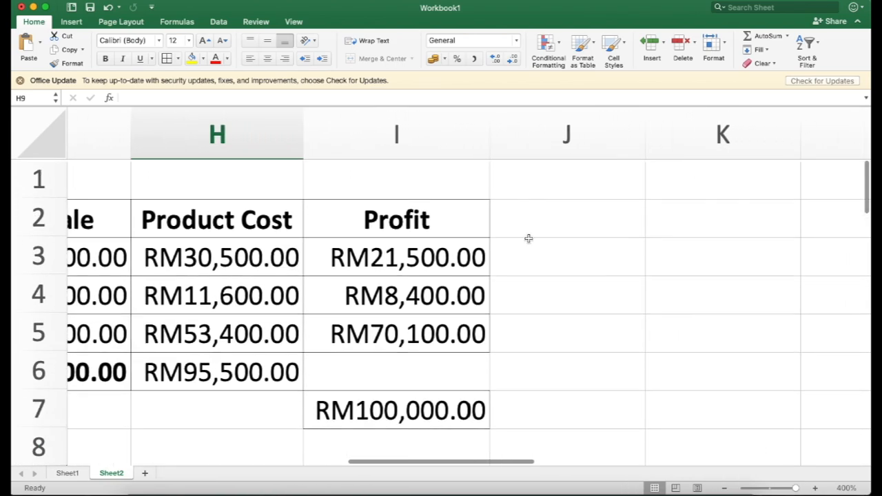
{"action": "left_click", "coordinate": [546, 222]}
{"action": "type", "text": "P"}
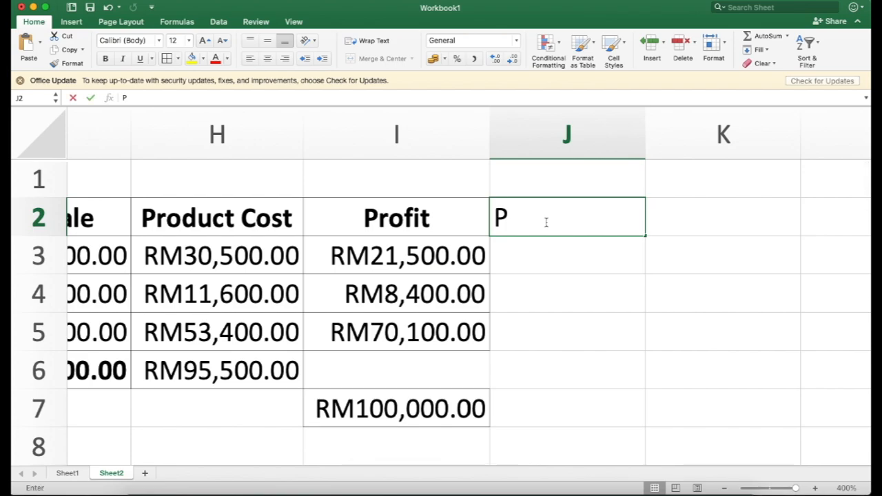
{"action": "type", "text": "ROFIT"}
{"action": "key", "text": "BackSpace"}
{"action": "key", "text": "BackSpace"}
{"action": "key", "text": "BackSpace"}
{"action": "key", "text": "BackSpace"}
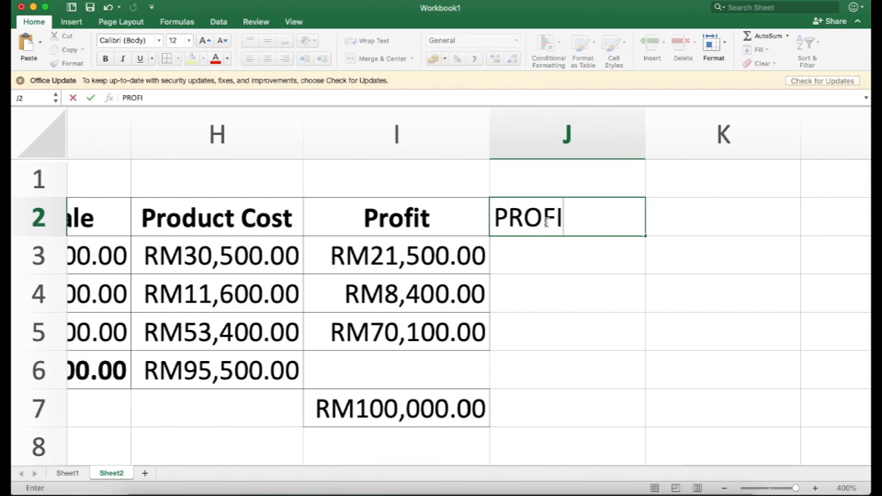
{"action": "key", "text": "BackSpace"}
{"action": "type", "text": "fit less"}
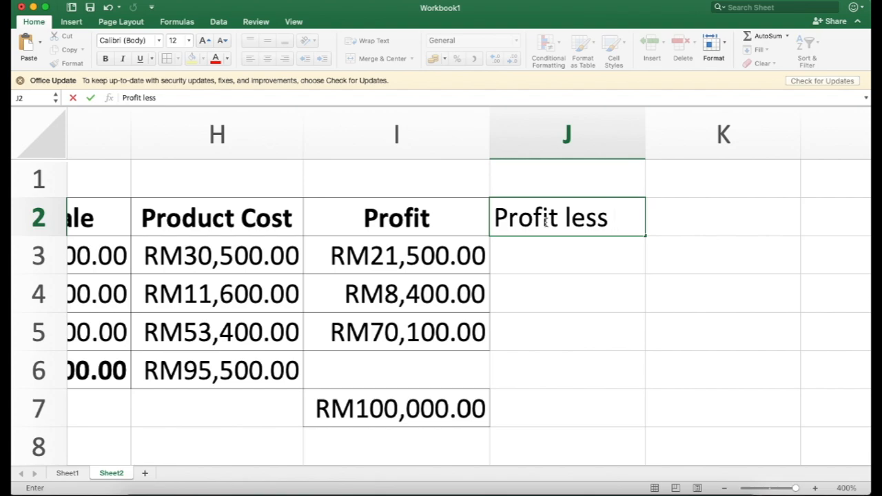
{"action": "type", "text": " 0%"}
{"action": "key", "text": "BackSpace"}
{"action": "key", "text": "BackSpace"}
{"action": "type", "text": "50%"}
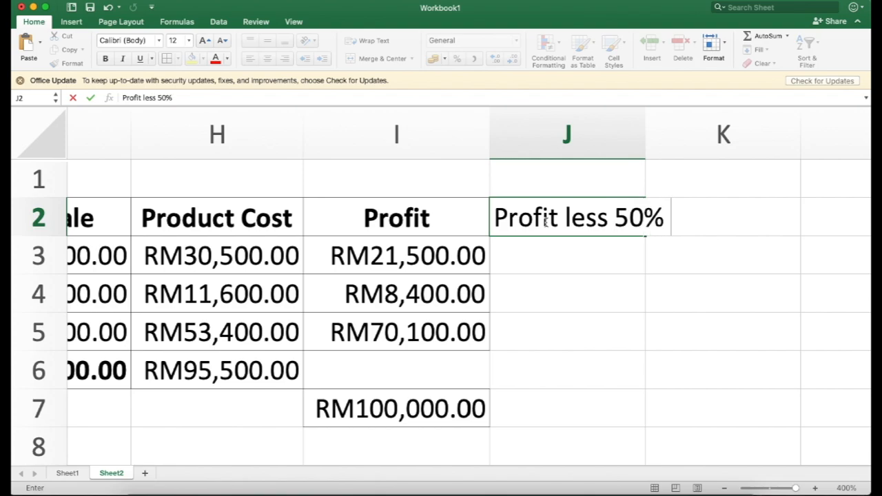
{"action": "key", "text": "Return"}
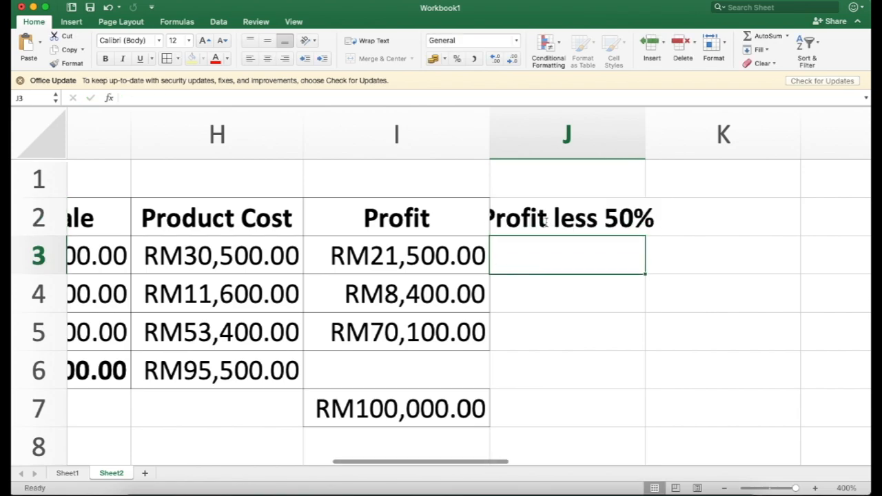
{"action": "left_click_drag", "start_coordinate": [644, 122], "coordinate": [674, 117]}
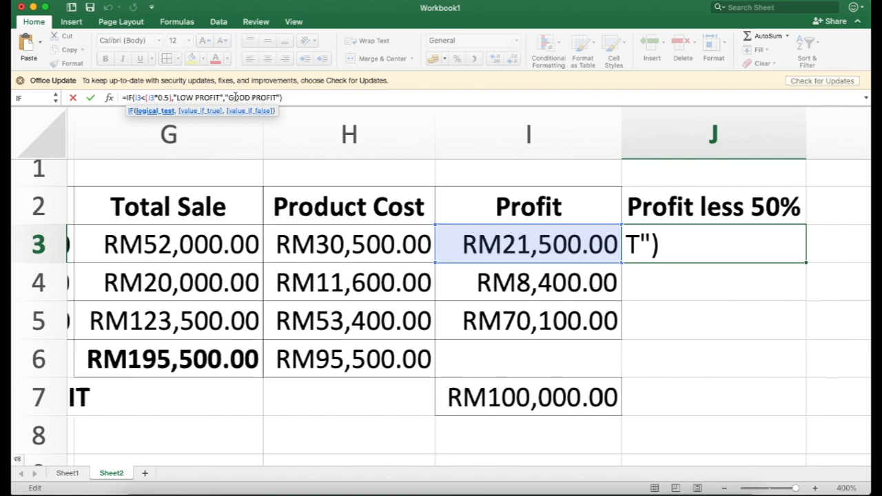
- Correct the J3 formula to =IF(I3<(H3*0.5),"LOW PROFIT","GOOD PROFIT"), comparing profit with half the product cost
{"action": "key", "text": "BackSpace"}
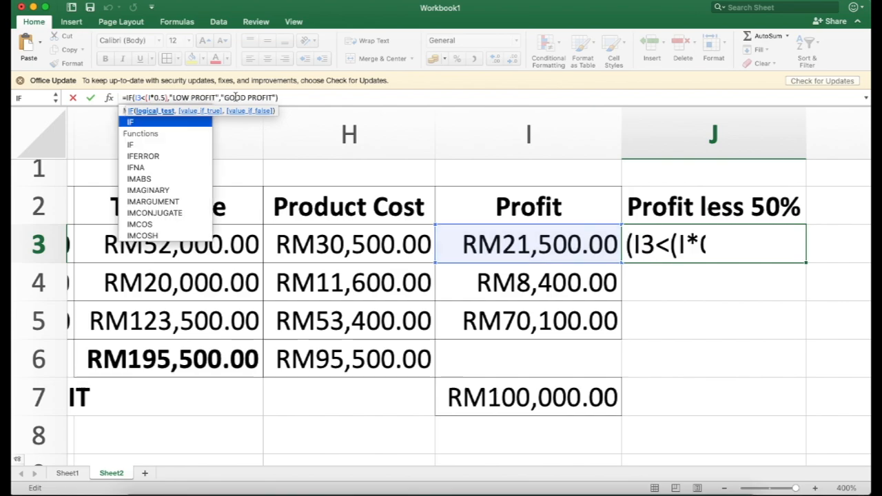
{"action": "key", "text": "BackSpace"}
{"action": "type", "text": "H3"}
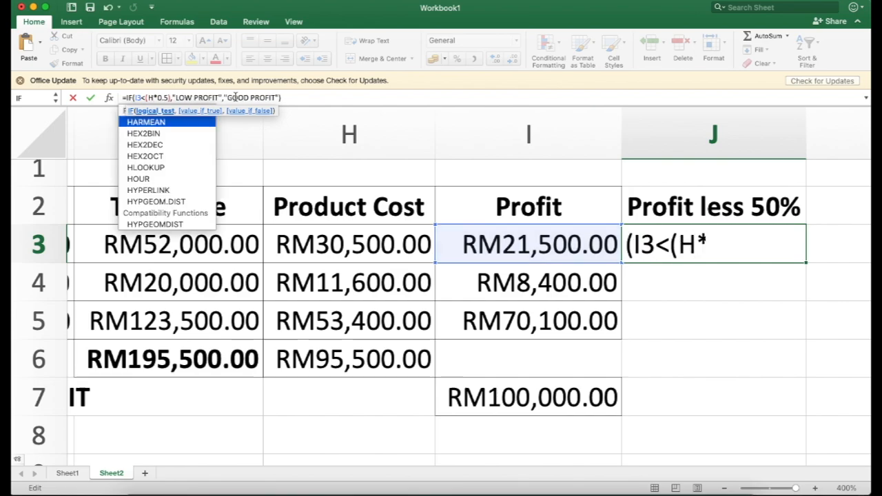
{"action": "key", "text": "Return"}
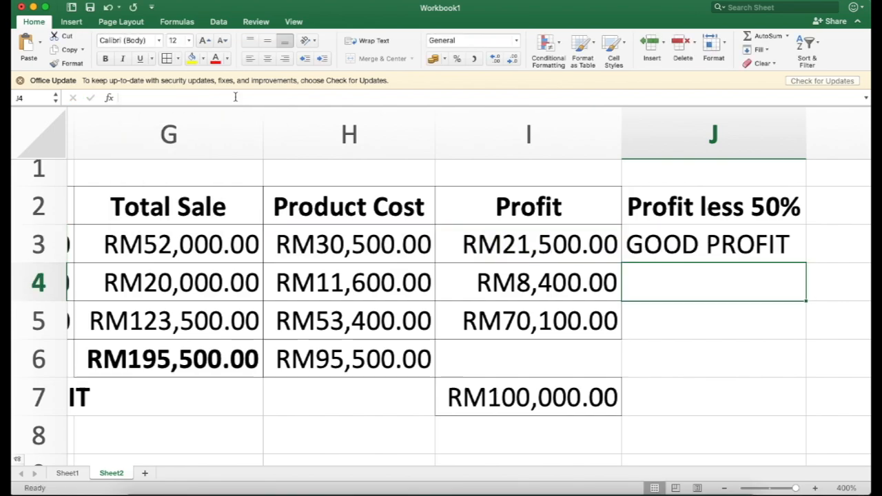
{"action": "key", "text": "Up"}
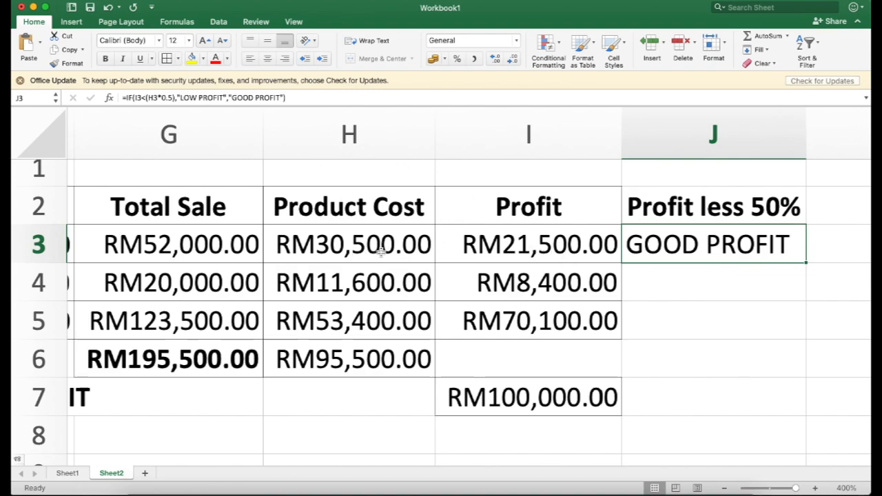
- Calculate half of the first product's cost in K3 with =H3*0.5 and compare it with the profit
{"action": "left_click", "coordinate": [829, 256]}
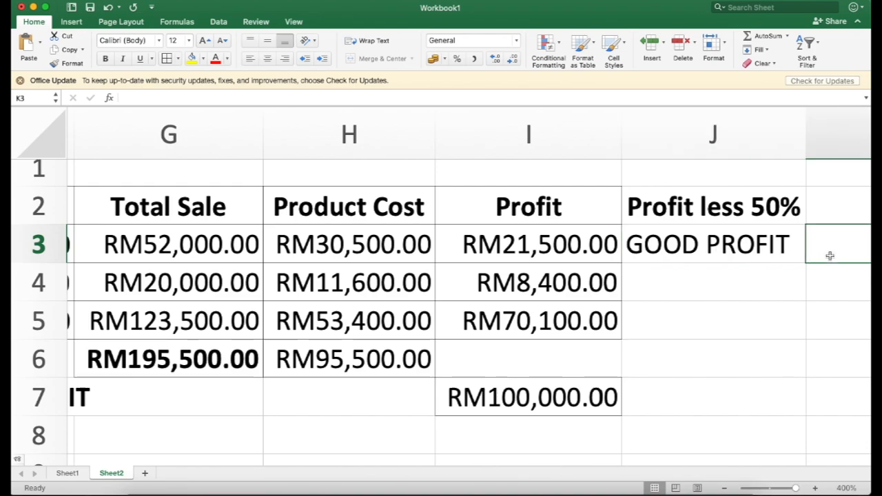
{"action": "type", "text": "="}
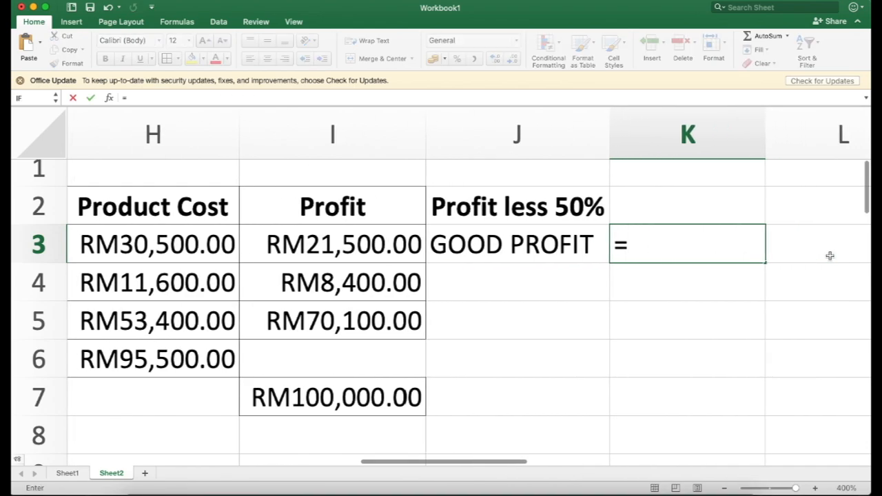
{"action": "key", "text": "Left"}
{"action": "key", "text": "Left"}
{"action": "key", "text": "Left"}
{"action": "key", "text": "Left"}
{"action": "key", "text": "Right"}
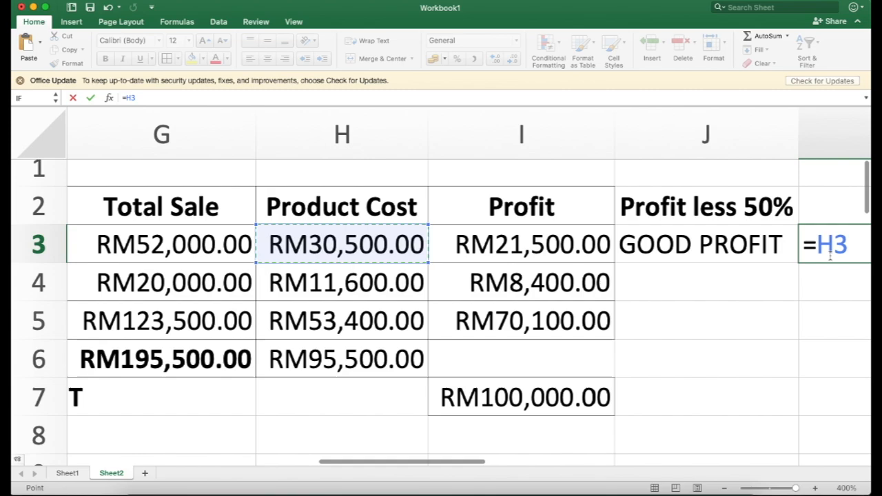
{"action": "type", "text": "*"}
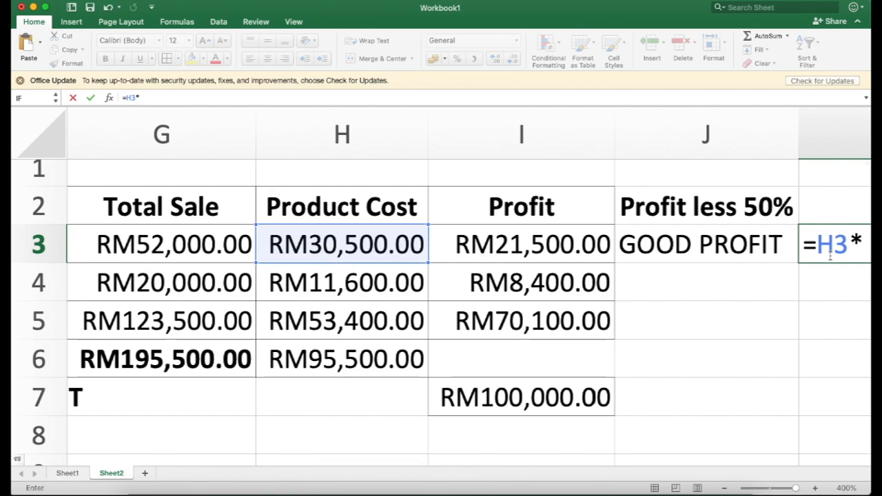
{"action": "type", "text": "0.5"}
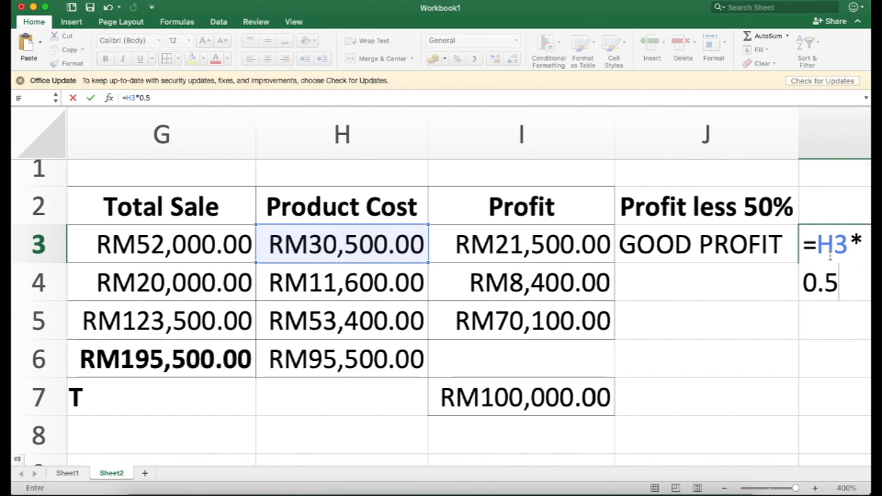
{"action": "key", "text": "Return"}
{"action": "key", "text": "Up"}
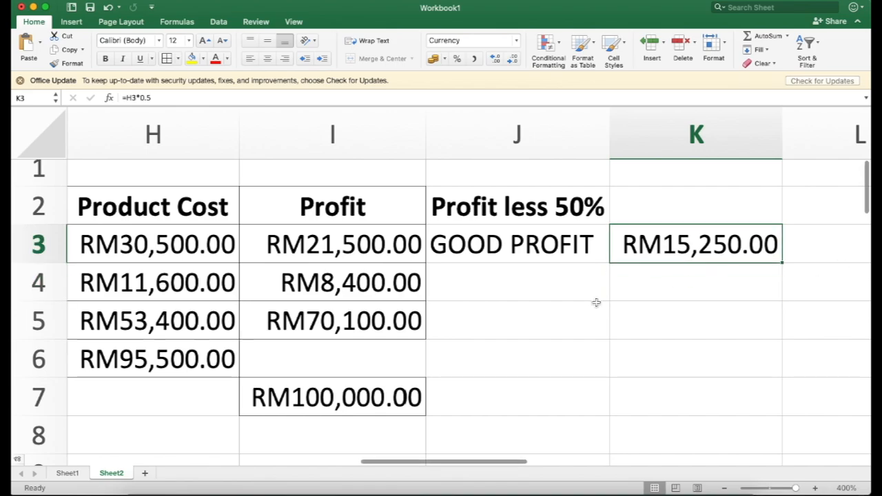
{"action": "scroll", "coordinate": [596, 303], "scroll_direction": "left", "scroll_amount": 2}
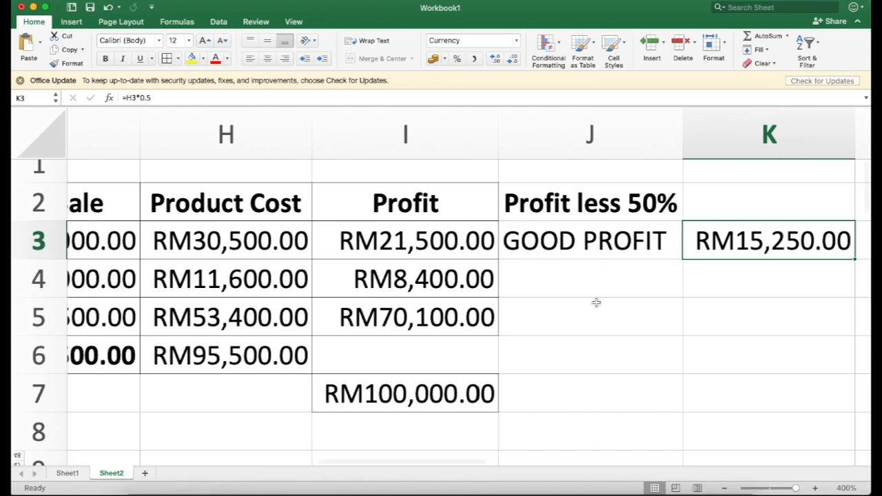
{"action": "scroll", "coordinate": [596, 302], "scroll_direction": "up", "scroll_amount": 1}
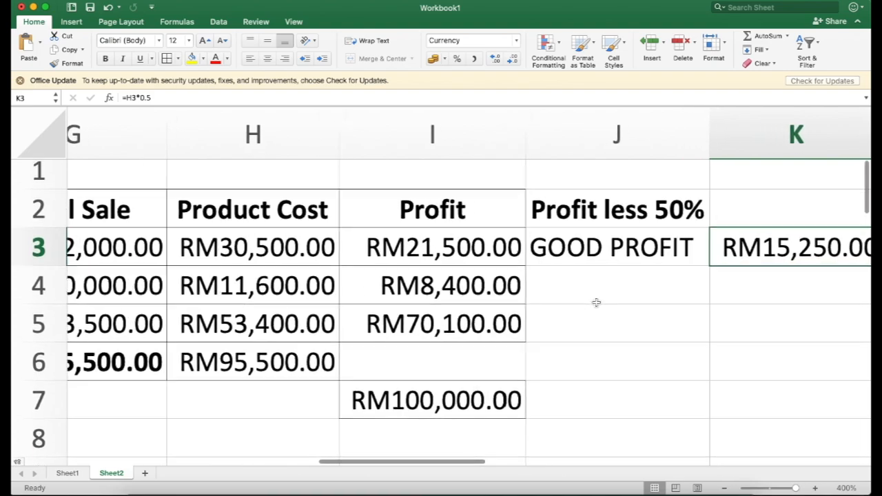
{"action": "scroll", "coordinate": [596, 302], "scroll_direction": "left", "scroll_amount": 2}
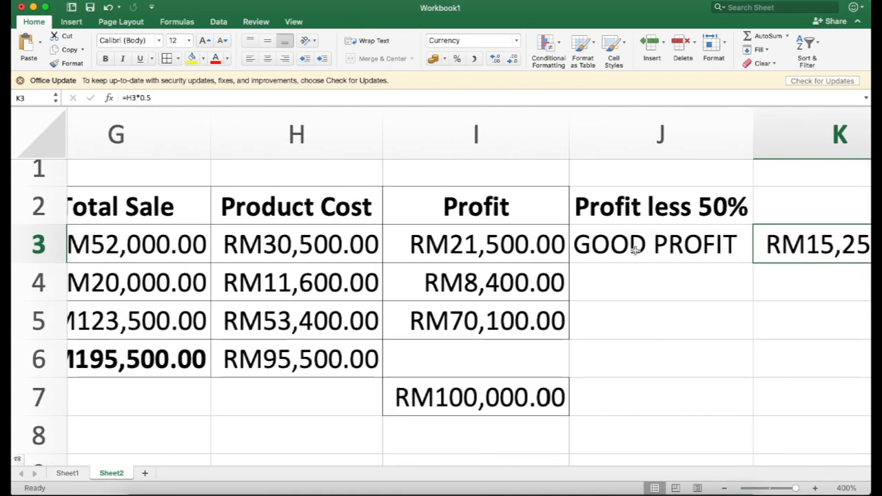
- Copy the profit rating formula from J3 down to J5 and delete the check calculation in K3
{"action": "left_click", "coordinate": [747, 256]}
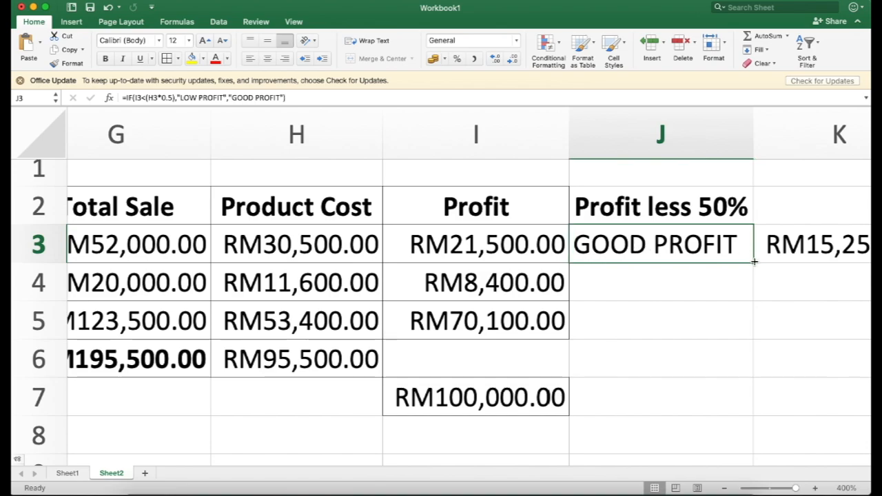
{"action": "left_click_drag", "start_coordinate": [754, 262], "coordinate": [750, 337]}
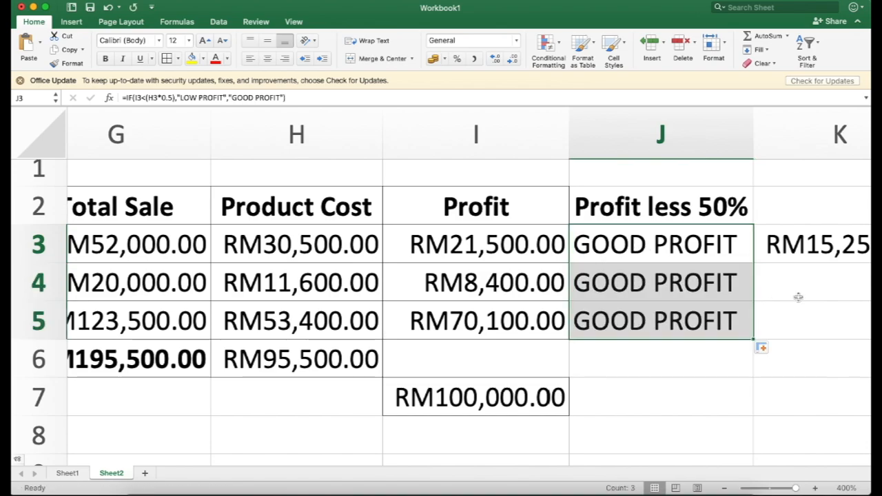
{"action": "left_click", "coordinate": [799, 297]}
{"action": "left_click", "coordinate": [799, 249]}
{"action": "key", "text": "Delete"}
- Review the profit ratings, costs, total sales and monthly sales in rows 3 to 5, focusing on row 4
{"action": "scroll", "coordinate": [800, 249], "scroll_direction": "right", "scroll_amount": 3}
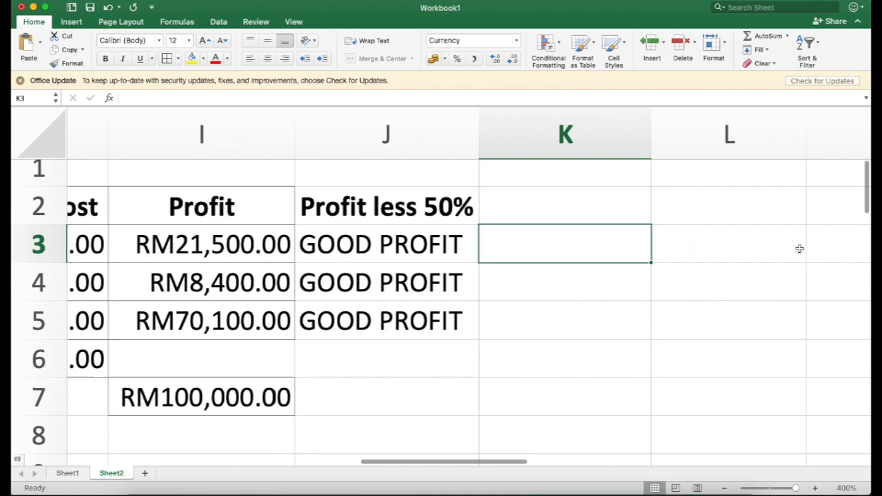
{"action": "scroll", "coordinate": [799, 249], "scroll_direction": "right", "scroll_amount": 2}
{"action": "scroll", "coordinate": [400, 294], "scroll_direction": "left", "scroll_amount": 5}
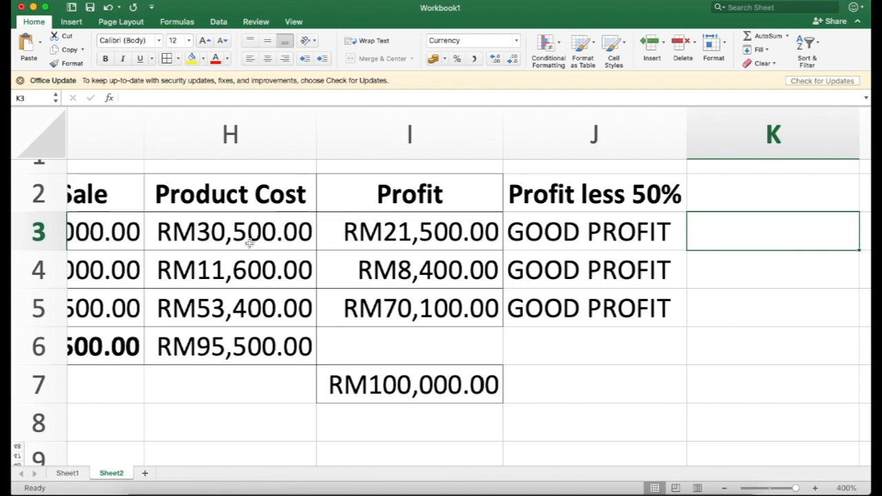
{"action": "scroll", "coordinate": [228, 248], "scroll_direction": "left", "scroll_amount": 3}
{"action": "scroll", "coordinate": [227, 248], "scroll_direction": "up", "scroll_amount": 1}
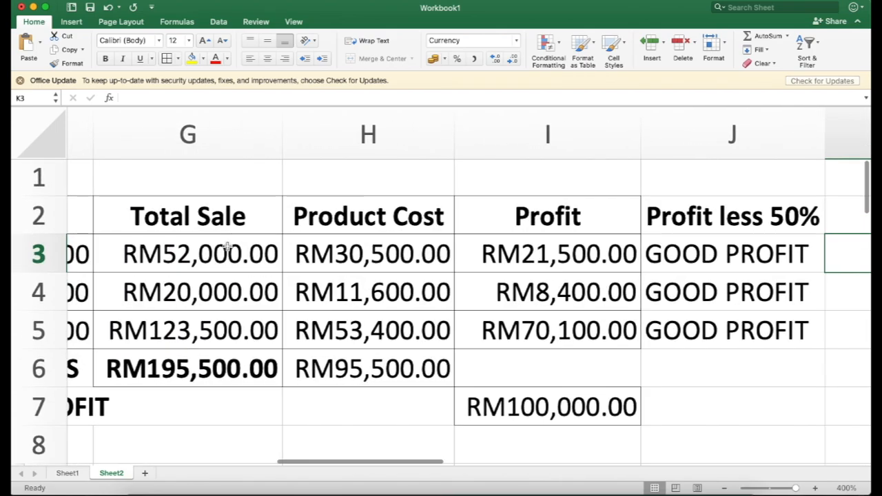
{"action": "scroll", "coordinate": [227, 248], "scroll_direction": "left", "scroll_amount": 5}
{"action": "scroll", "coordinate": [227, 249], "scroll_direction": "down", "scroll_amount": 1}
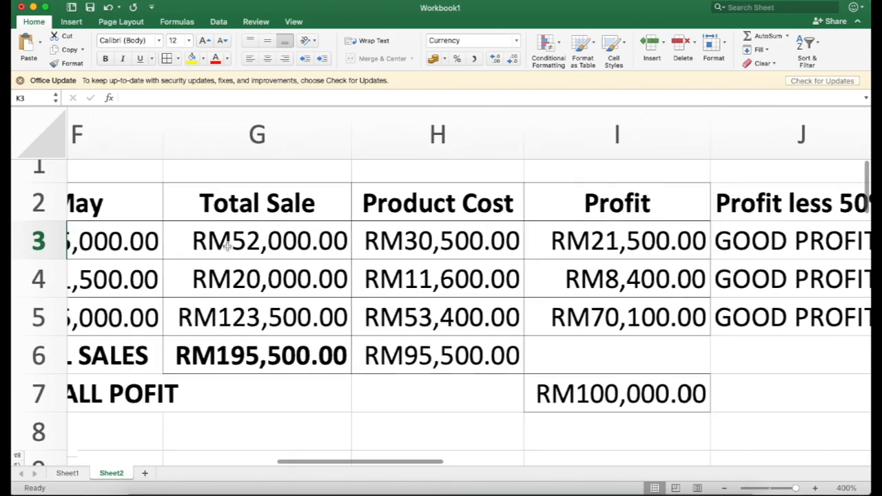
{"action": "scroll", "coordinate": [228, 246], "scroll_direction": "right", "scroll_amount": 2}
{"action": "scroll", "coordinate": [227, 246], "scroll_direction": "up", "scroll_amount": 1}
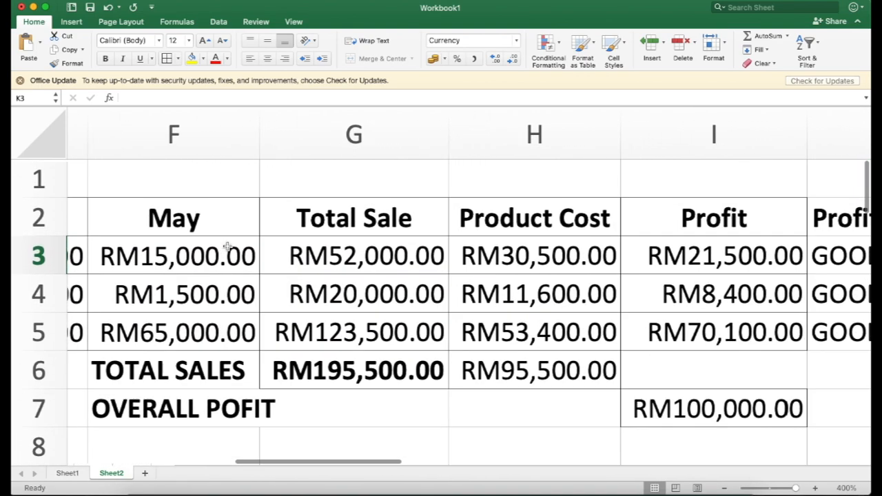
{"action": "left_click", "coordinate": [347, 295]}
{"action": "scroll", "coordinate": [346, 295], "scroll_direction": "left", "scroll_amount": 3}
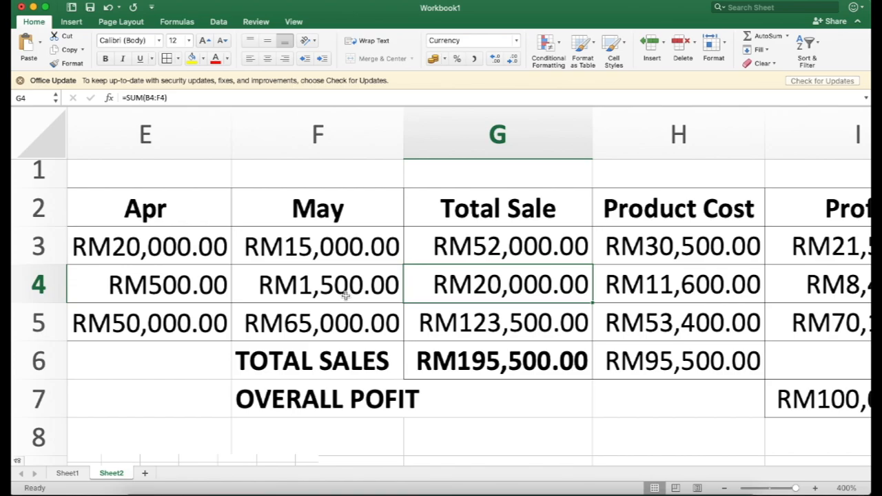
{"action": "scroll", "coordinate": [346, 295], "scroll_direction": "left", "scroll_amount": 3}
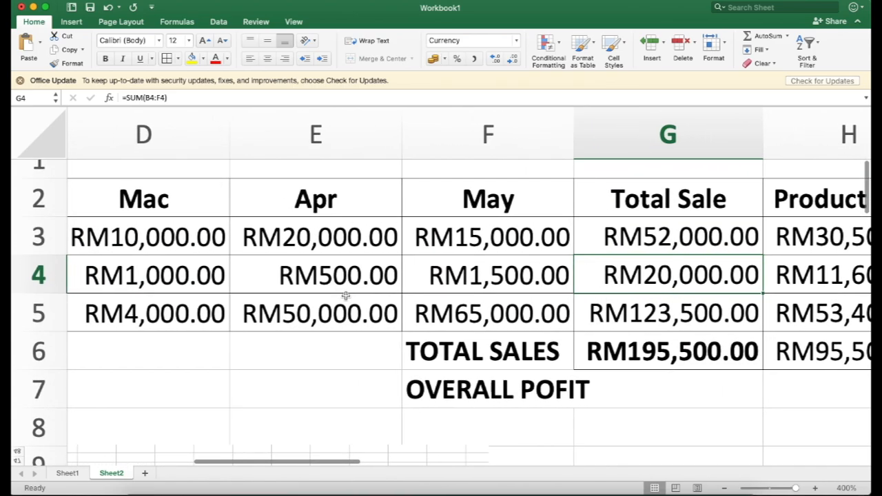
{"action": "scroll", "coordinate": [346, 295], "scroll_direction": "left", "scroll_amount": 8}
{"action": "scroll", "coordinate": [346, 295], "scroll_direction": "right", "scroll_amount": 8}
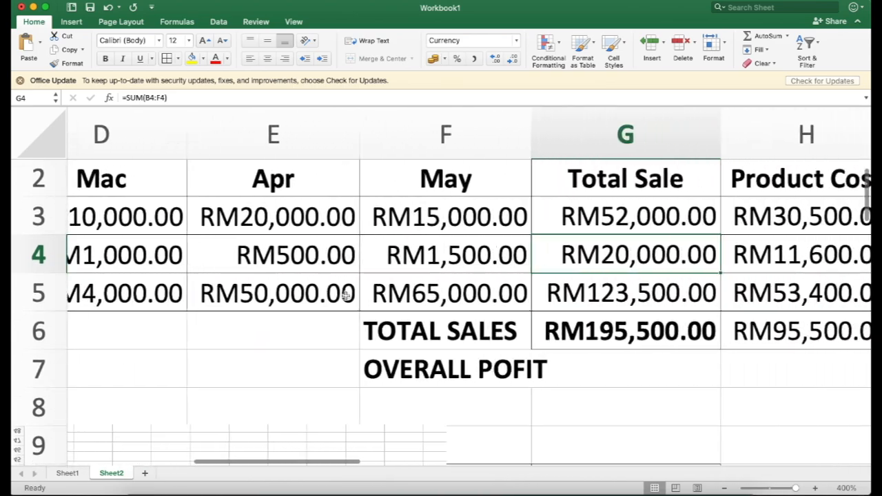
{"action": "scroll", "coordinate": [346, 295], "scroll_direction": "left", "scroll_amount": 8}
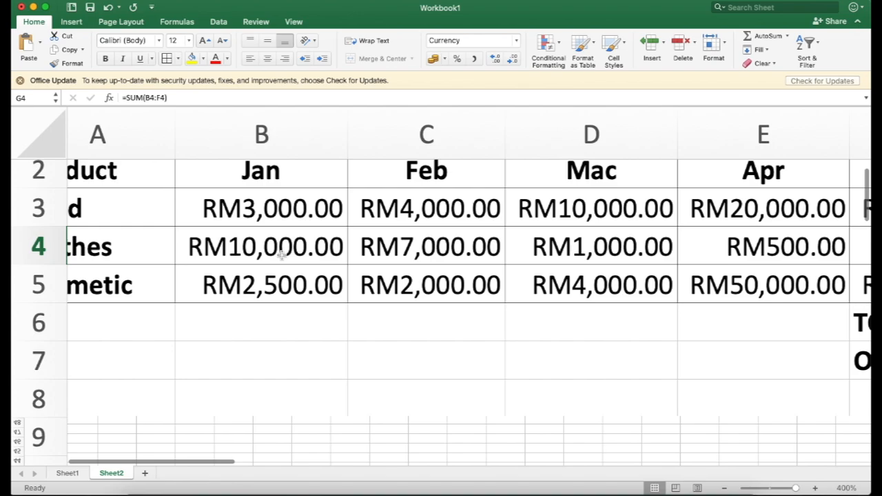
{"action": "scroll", "coordinate": [281, 254], "scroll_direction": "left", "scroll_amount": 3}
{"action": "scroll", "coordinate": [282, 254], "scroll_direction": "right", "scroll_amount": 3}
{"action": "scroll", "coordinate": [282, 254], "scroll_direction": "up", "scroll_amount": 1}
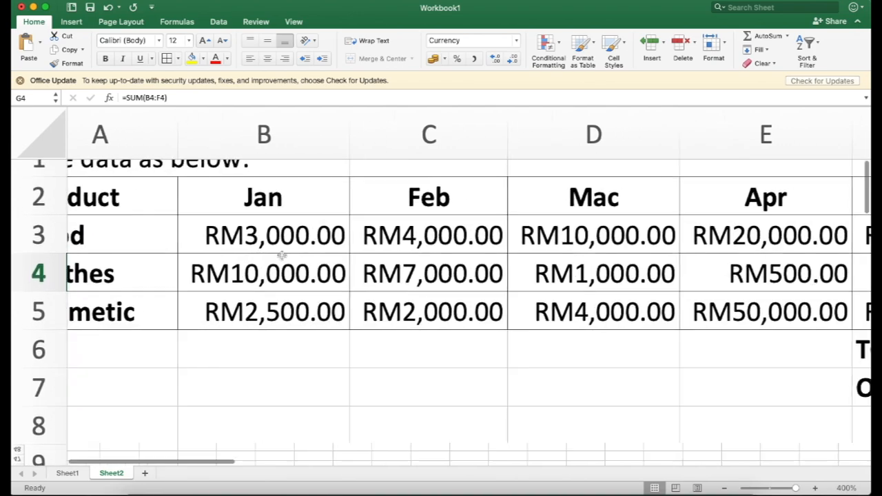
{"action": "scroll", "coordinate": [282, 254], "scroll_direction": "right", "scroll_amount": 2}
{"action": "scroll", "coordinate": [281, 254], "scroll_direction": "up", "scroll_amount": 1}
- Change the row 4 product's monthly sales to 4000 for Feb in C4 and 500 for Mac in D4
{"action": "left_click", "coordinate": [357, 276]}
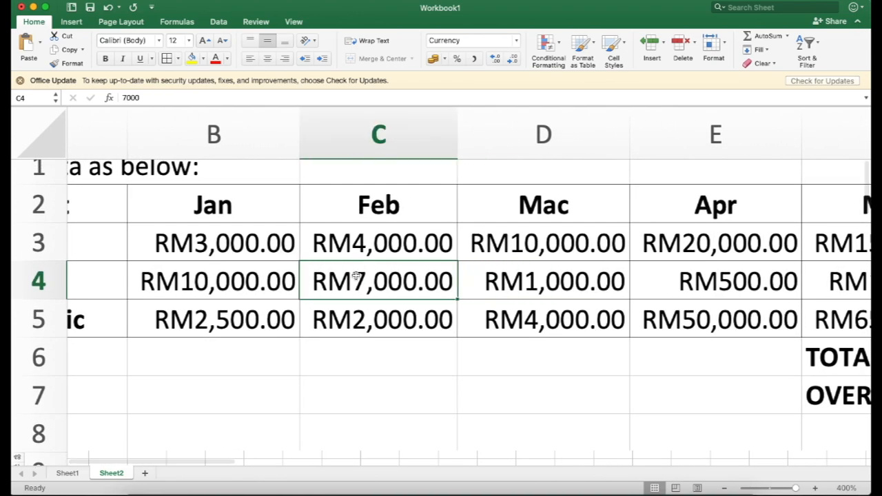
{"action": "type", "text": "4000"}
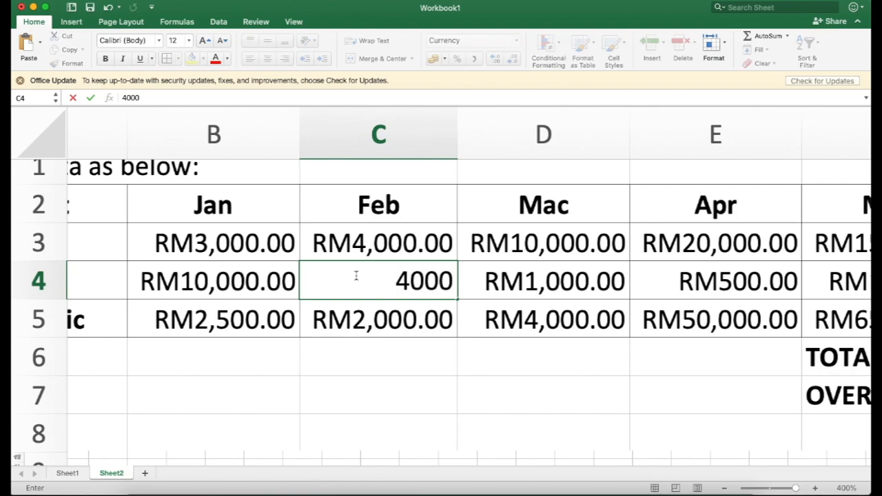
{"action": "key", "text": "Return"}
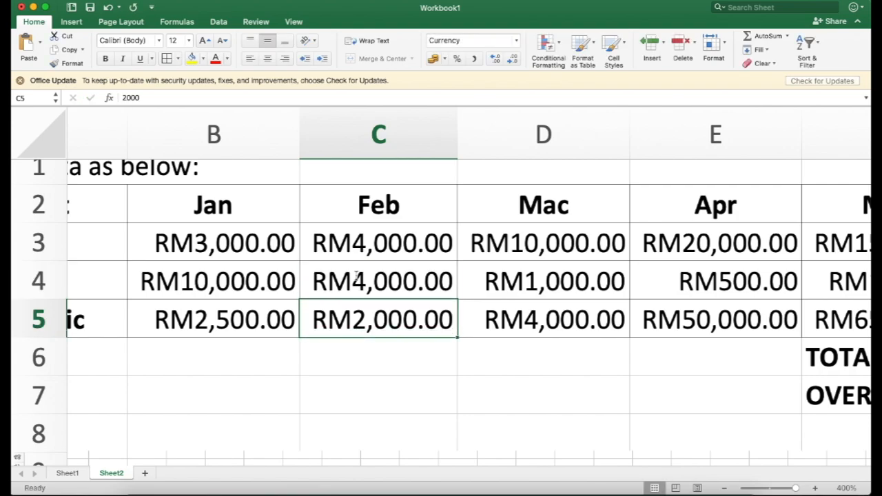
{"action": "key", "text": "Up"}
{"action": "key", "text": "Right"}
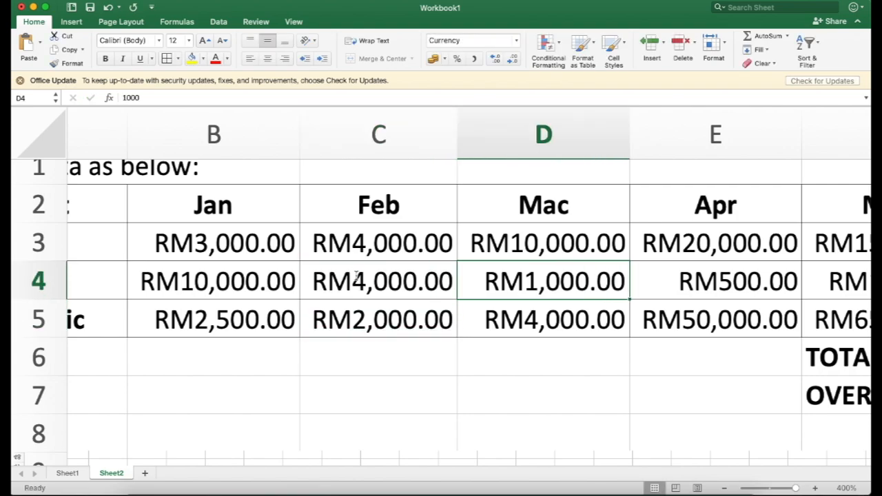
{"action": "type", "text": "50"}
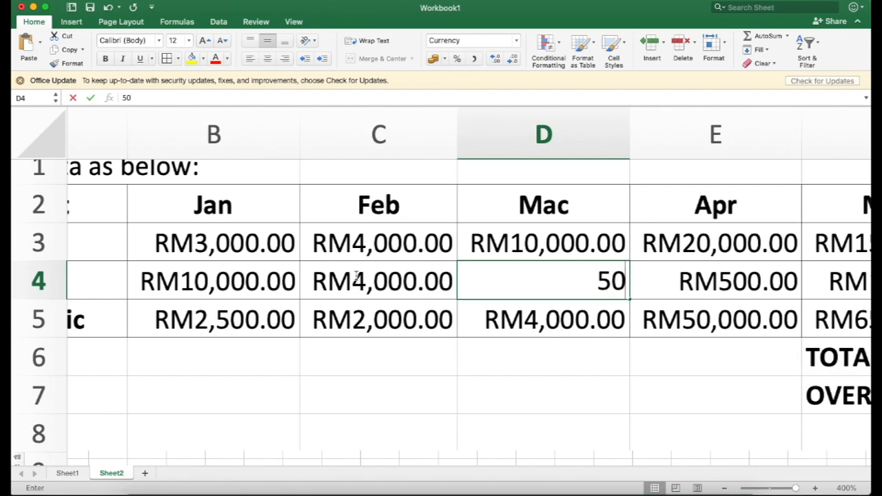
{"action": "type", "text": "00"}
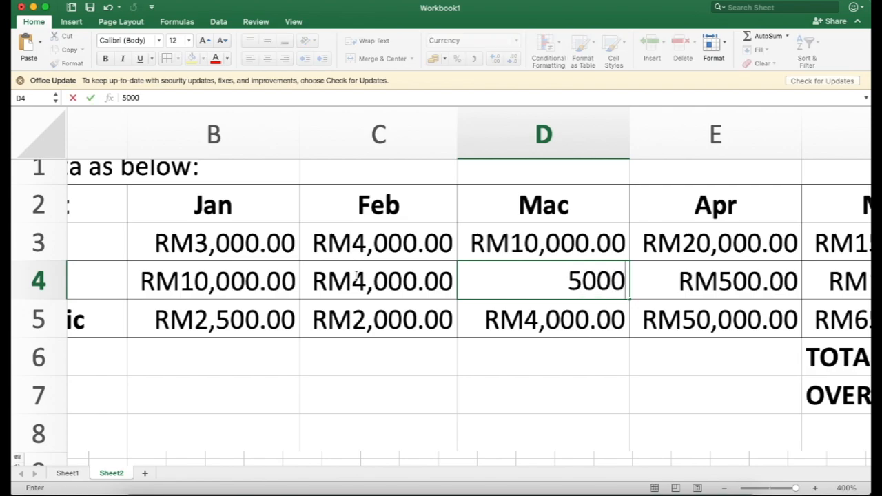
{"action": "key", "text": "BackSpace"}
{"action": "key", "text": "Return"}
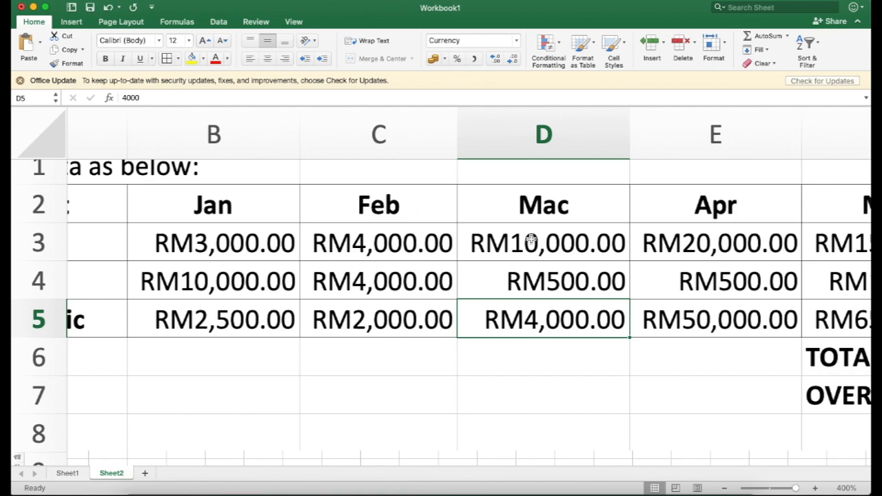
- Set the row 4 product's Apr sales in E4 to 200
{"action": "left_click", "coordinate": [712, 277]}
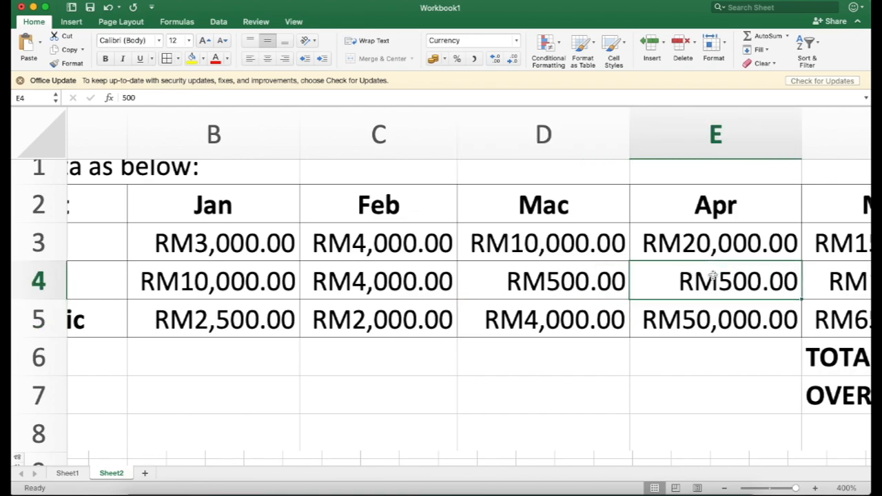
{"action": "type", "text": "200"}
{"action": "key", "text": "Return"}
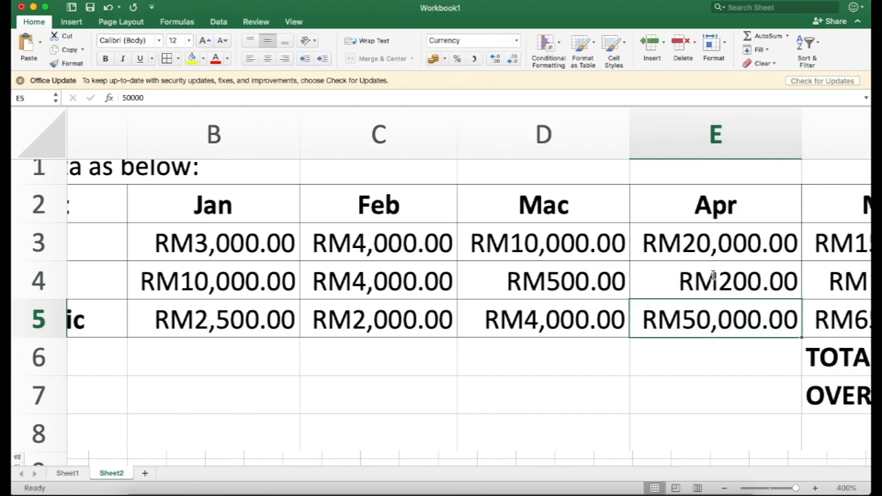
{"action": "scroll", "coordinate": [796, 308], "scroll_direction": "right", "scroll_amount": 5}
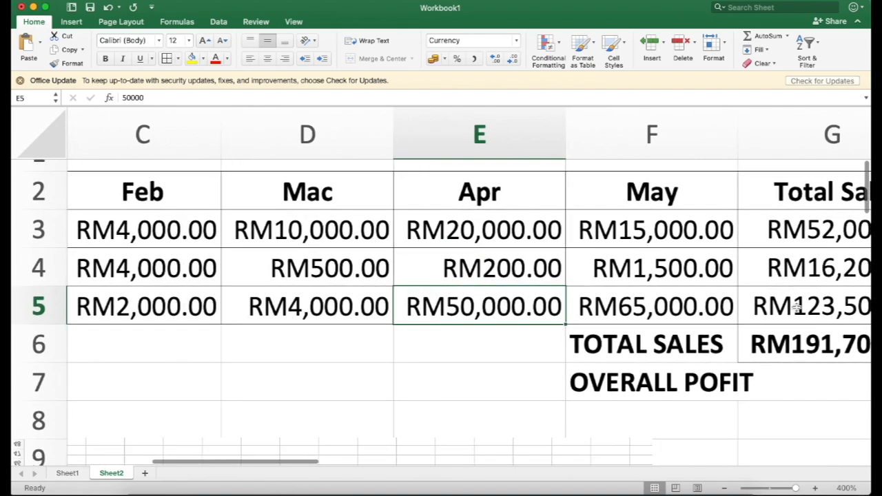
- Set the row 4 product's May sales in F4 to 100
{"action": "left_click", "coordinate": [627, 271]}
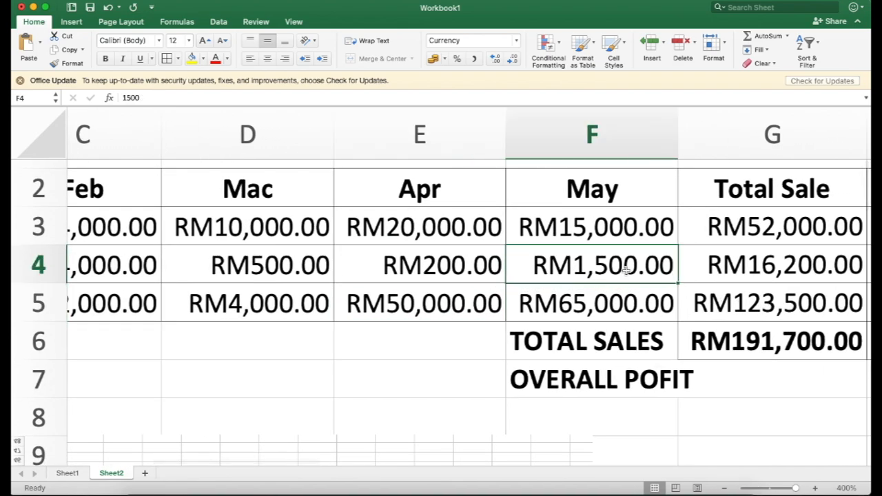
{"action": "type", "text": "100"}
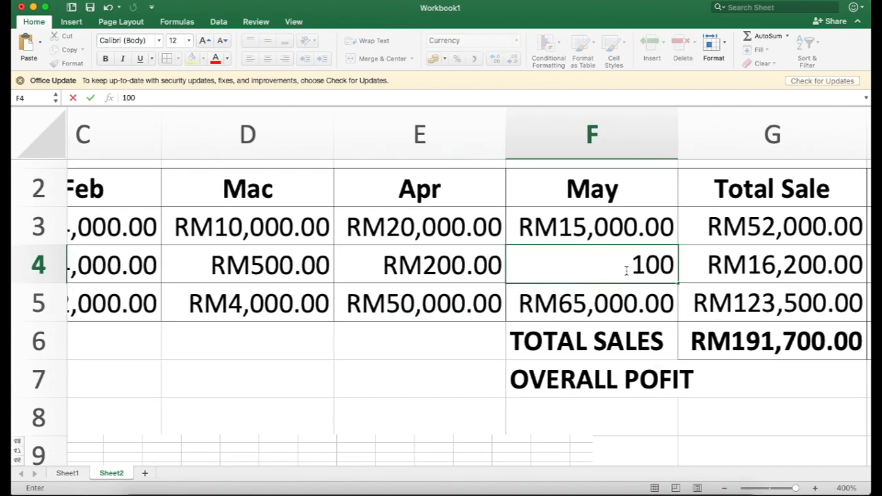
{"action": "key", "text": "Return"}
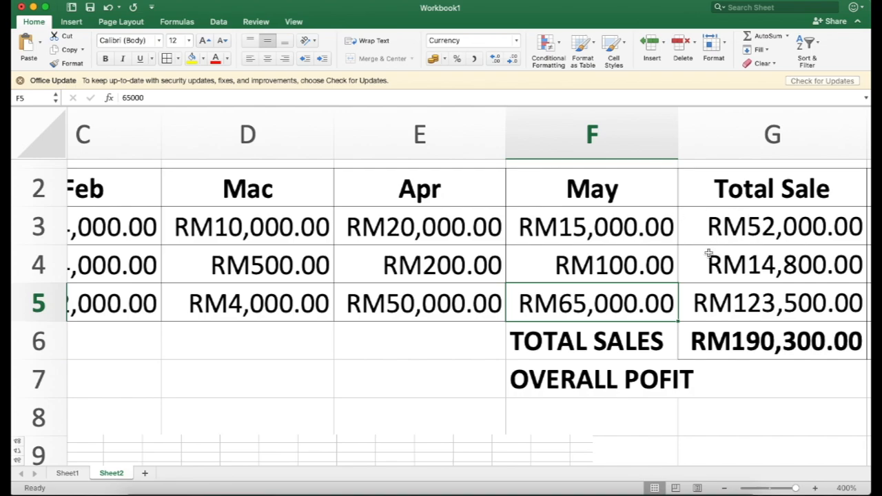
- Examine the row 4 product's total sale and product cost in H4, the numbered tasks, and both data tables
{"action": "scroll", "coordinate": [713, 255], "scroll_direction": "right", "scroll_amount": 3}
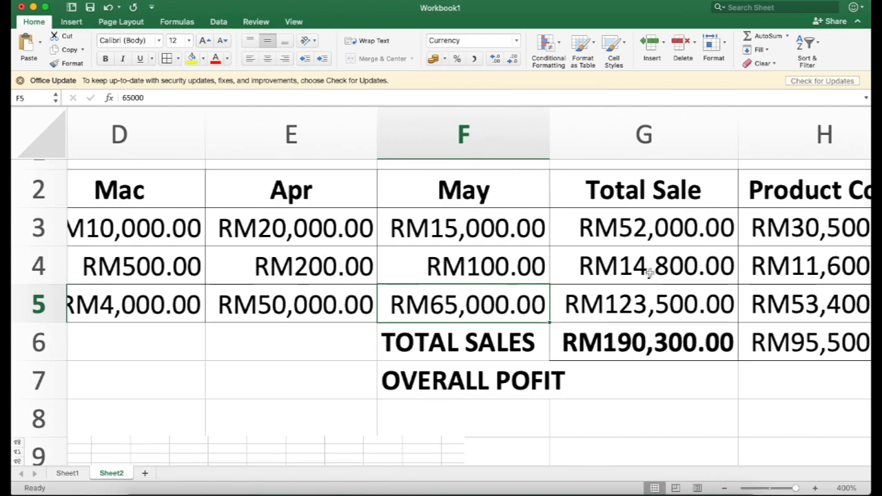
{"action": "scroll", "coordinate": [649, 272], "scroll_direction": "right", "scroll_amount": 2}
{"action": "scroll", "coordinate": [649, 273], "scroll_direction": "right", "scroll_amount": 1}
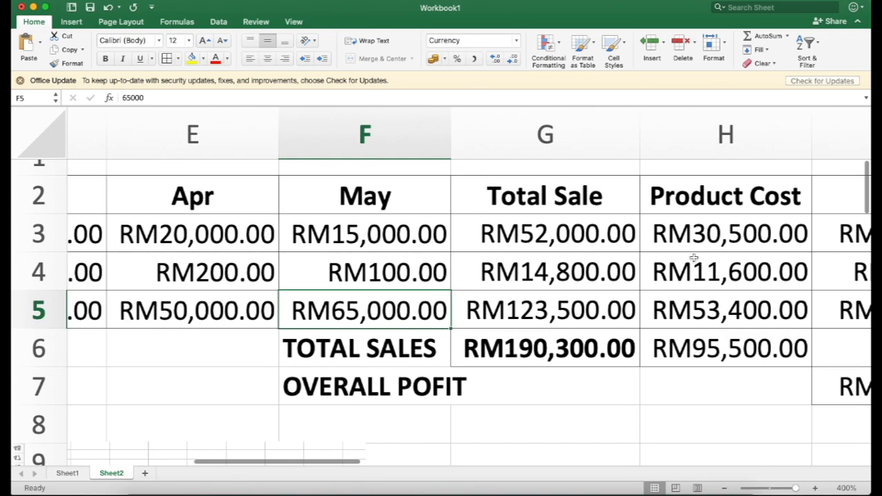
{"action": "left_click", "coordinate": [713, 270]}
{"action": "scroll", "coordinate": [707, 276], "scroll_direction": "down", "scroll_amount": 3}
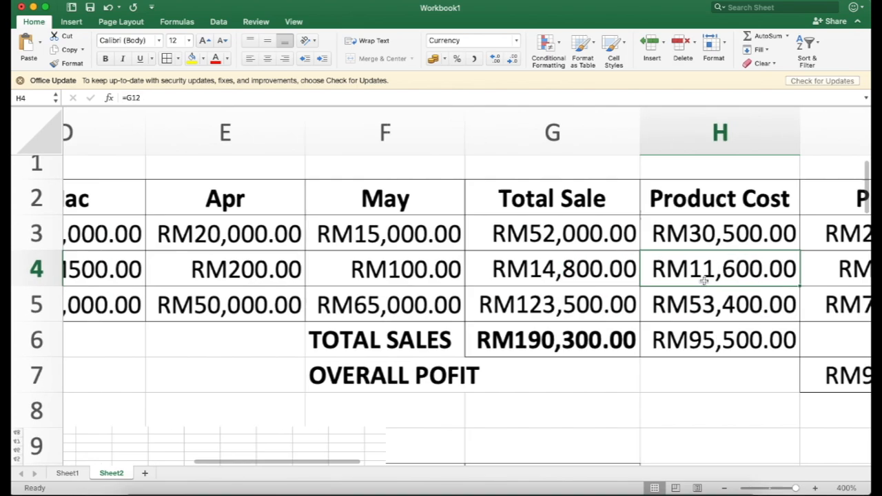
{"action": "scroll", "coordinate": [703, 280], "scroll_direction": "down", "scroll_amount": 2}
{"action": "left_click_drag", "start_coordinate": [703, 279], "coordinate": [699, 256]}
{"action": "key", "text": "Escape"}
{"action": "scroll", "coordinate": [630, 366], "scroll_direction": "down", "scroll_amount": 5}
{"action": "scroll", "coordinate": [630, 366], "scroll_direction": "left", "scroll_amount": 5}
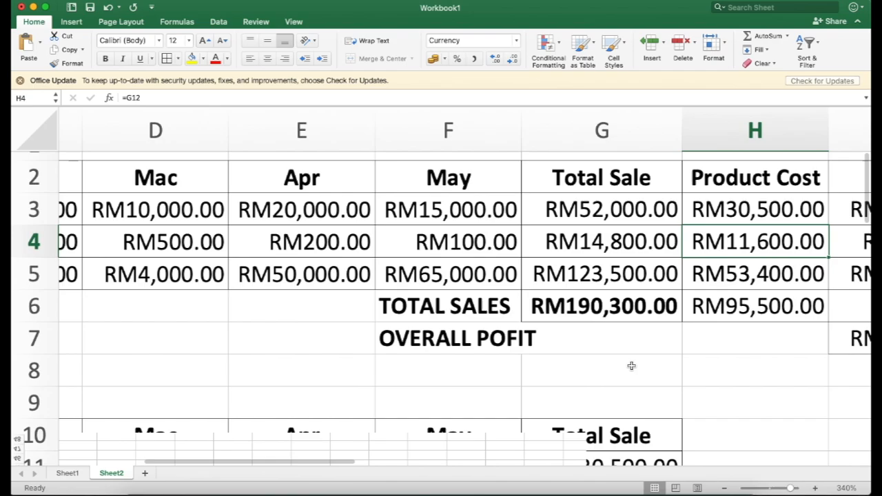
{"action": "scroll", "coordinate": [413, 283], "scroll_direction": "up", "scroll_amount": 2}
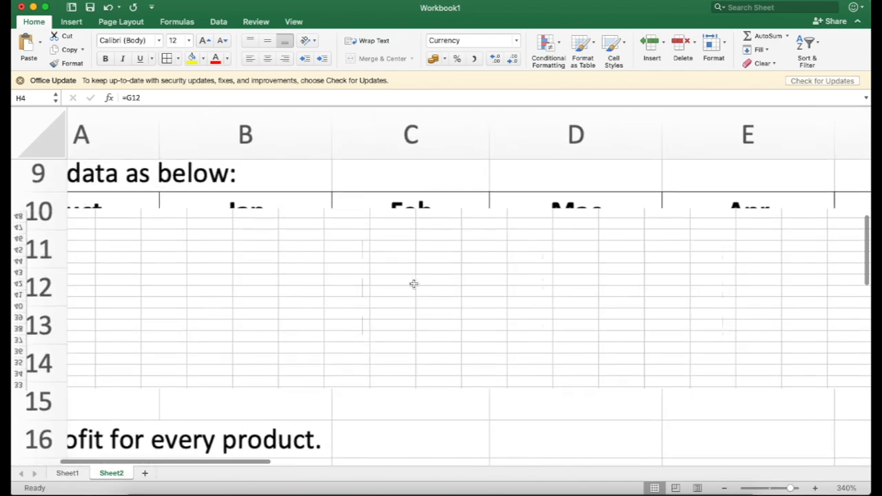
{"action": "scroll", "coordinate": [414, 284], "scroll_direction": "down", "scroll_amount": 3}
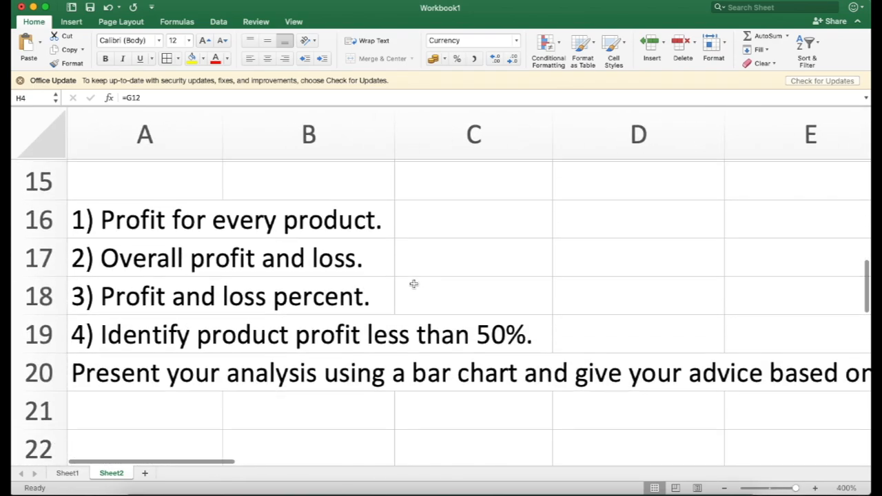
{"action": "scroll", "coordinate": [414, 284], "scroll_direction": "up", "scroll_amount": 5}
{"action": "scroll", "coordinate": [413, 284], "scroll_direction": "down", "scroll_amount": 5}
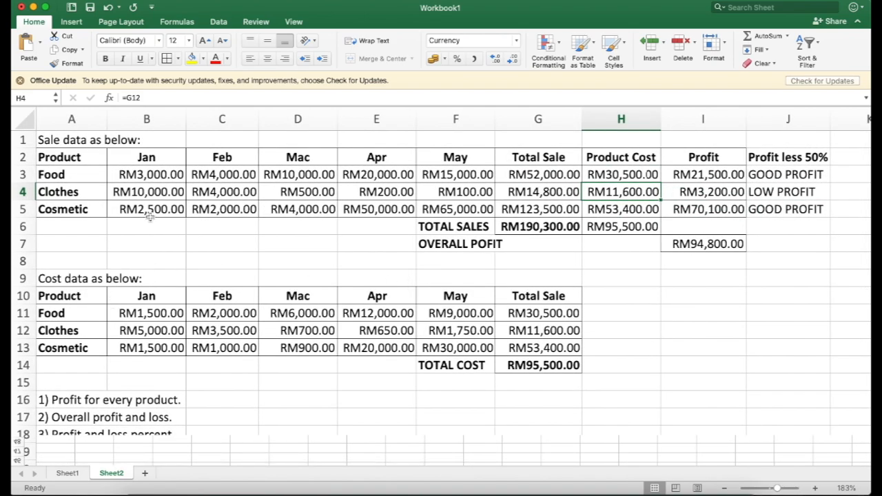
- Change the Clothes costs to 8000 for Jan in B12 and 5500 for Feb in C12
{"action": "left_click", "coordinate": [147, 334]}
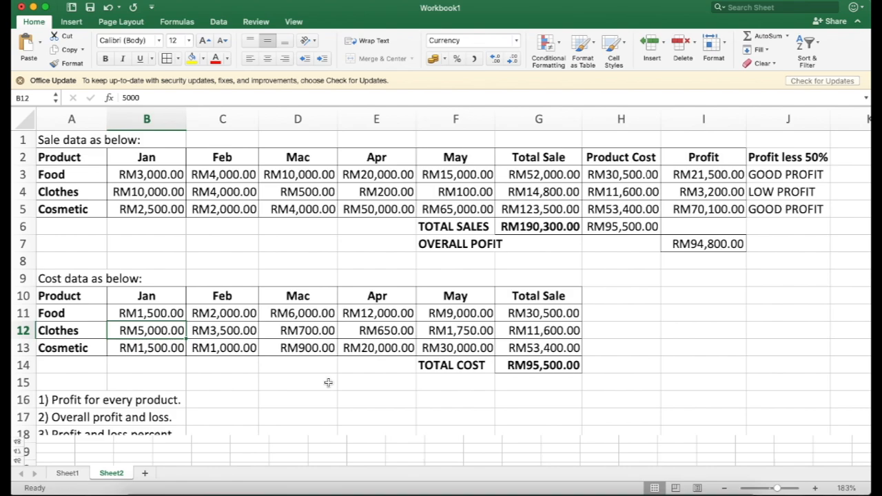
{"action": "type", "text": "8000"}
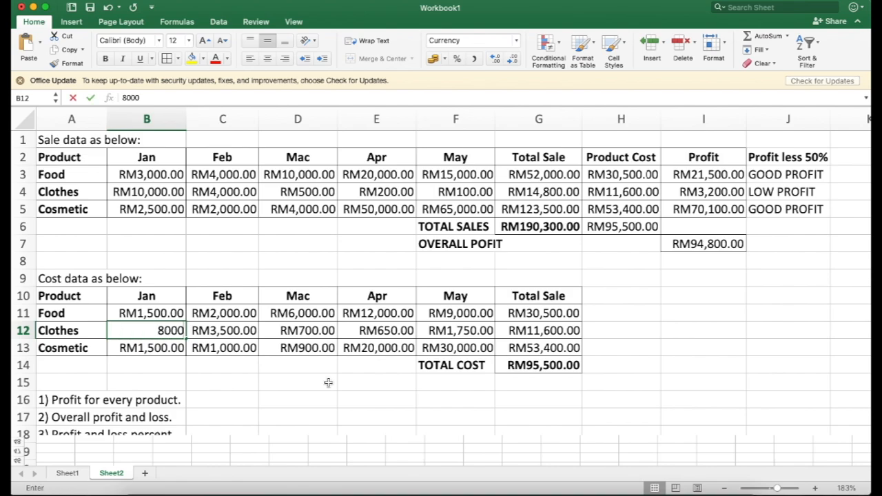
{"action": "key", "text": "Return"}
{"action": "key", "text": "Up"}
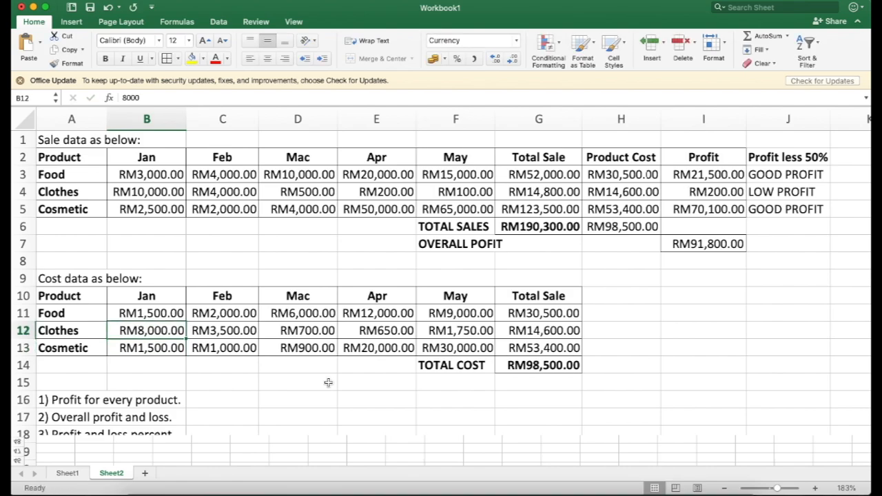
{"action": "key", "text": "Right"}
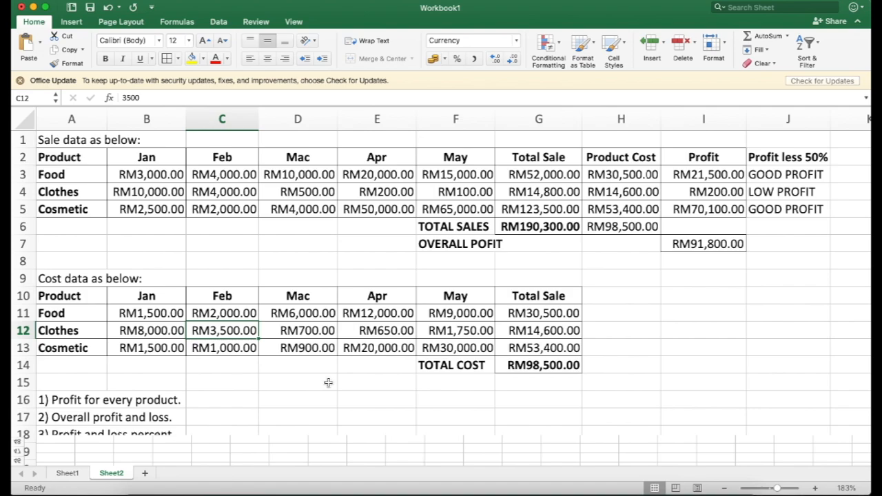
{"action": "type", "text": "5500"}
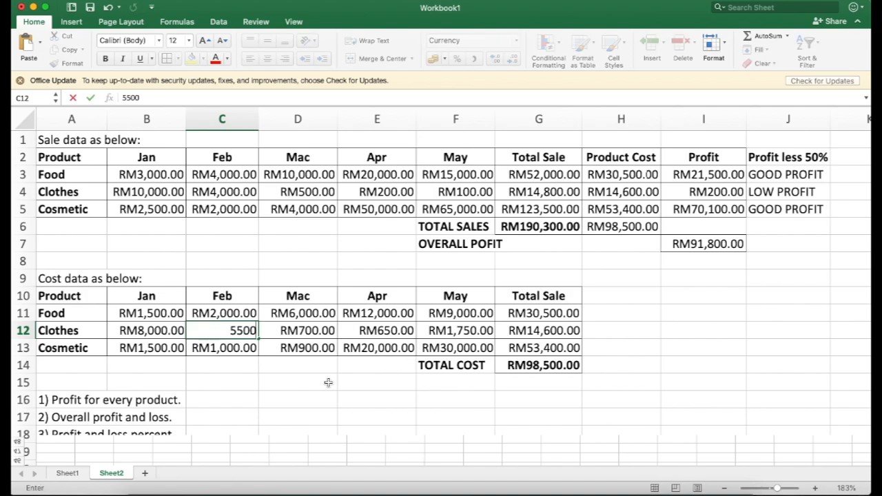
{"action": "key", "text": "Return"}
{"action": "key", "text": "Up"}
{"action": "key", "text": "Right"}
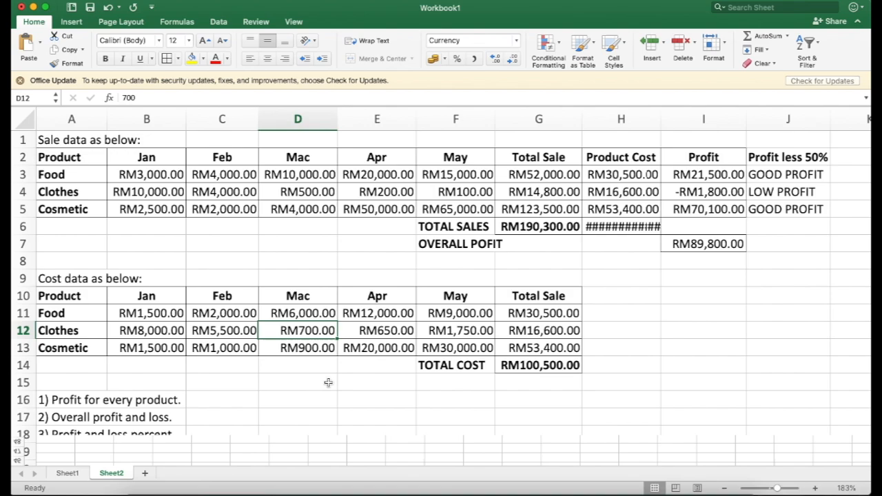
- Autofit the width of the Product Cost column H to its contents
{"action": "key", "text": "Right"}
{"action": "key", "text": "Right"}
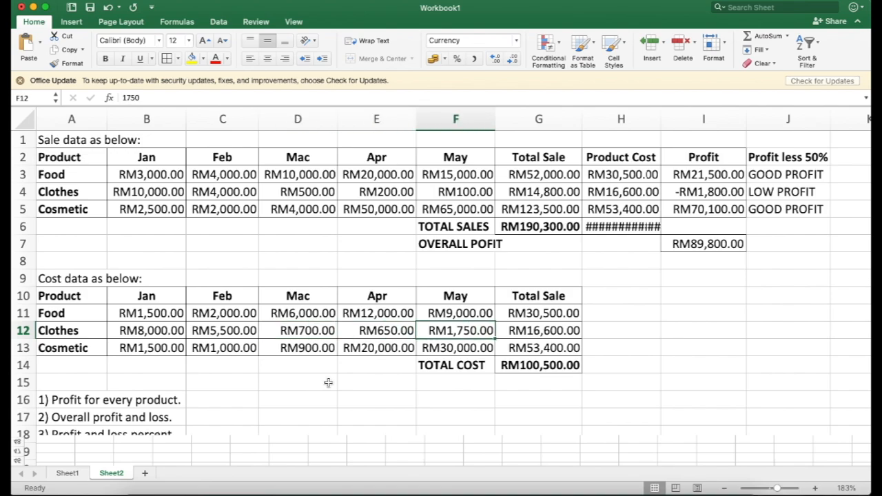
{"action": "double_click", "coordinate": [661, 118]}
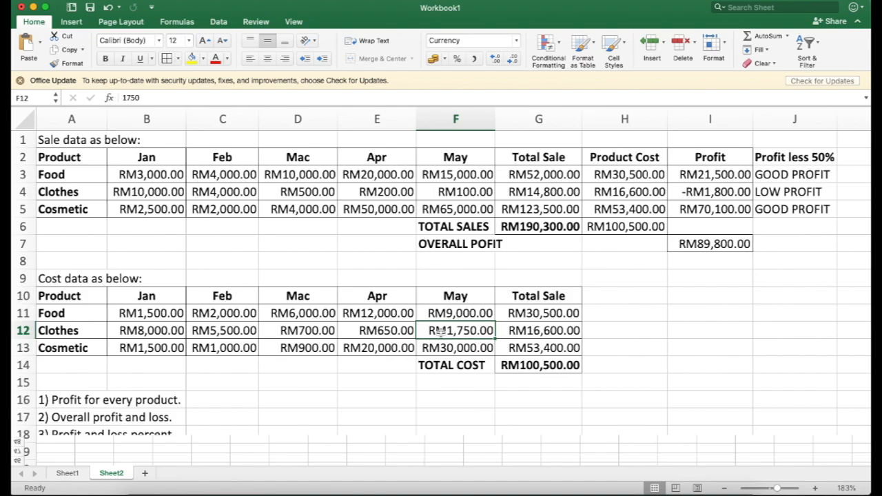
- Apply a red font colour to the Clothes profit in I4 and its profit rating in J4
{"action": "left_click", "coordinate": [710, 192]}
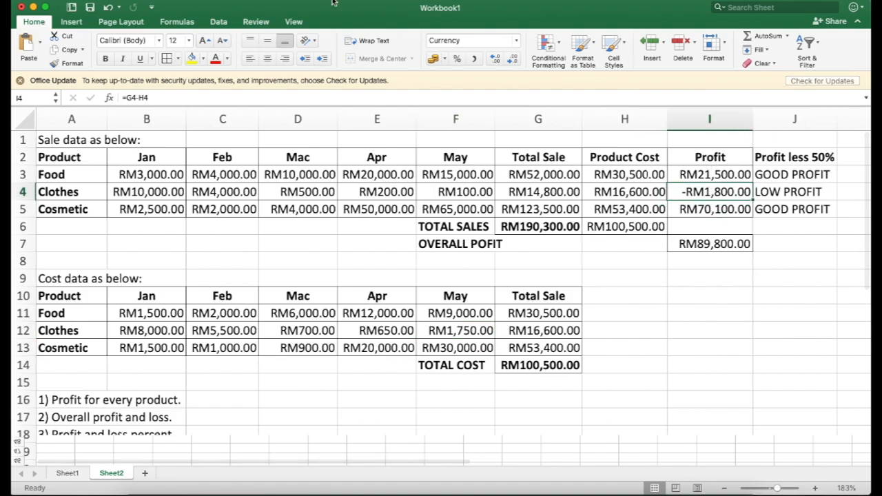
{"action": "left_click", "coordinate": [216, 61]}
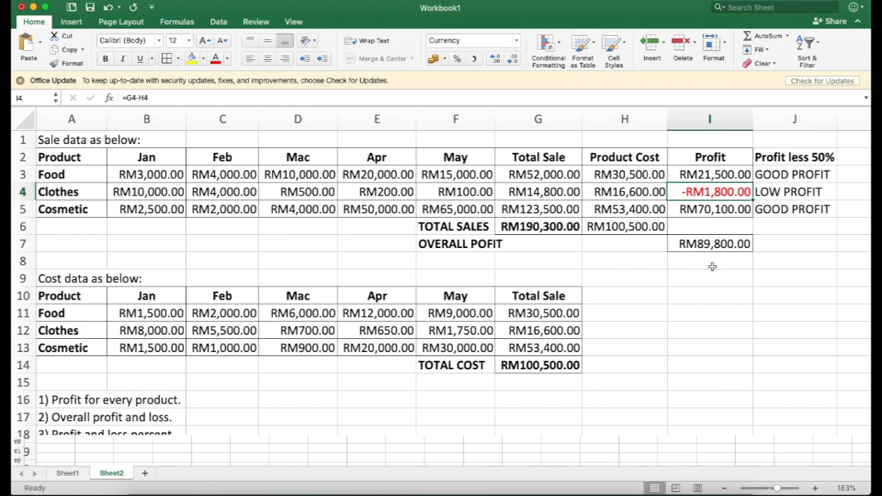
{"action": "scroll", "coordinate": [712, 266], "scroll_direction": "right", "scroll_amount": 4}
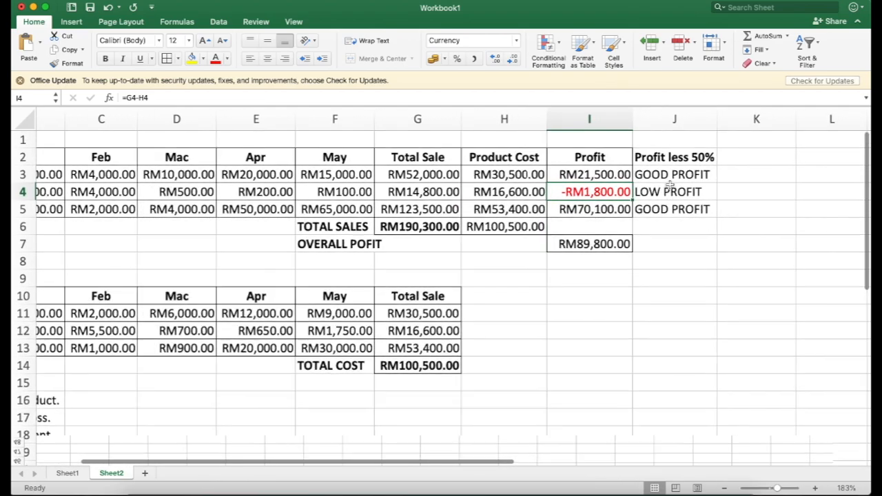
{"action": "scroll", "coordinate": [670, 184], "scroll_direction": "up", "scroll_amount": 5}
{"action": "scroll", "coordinate": [670, 185], "scroll_direction": "up", "scroll_amount": 3}
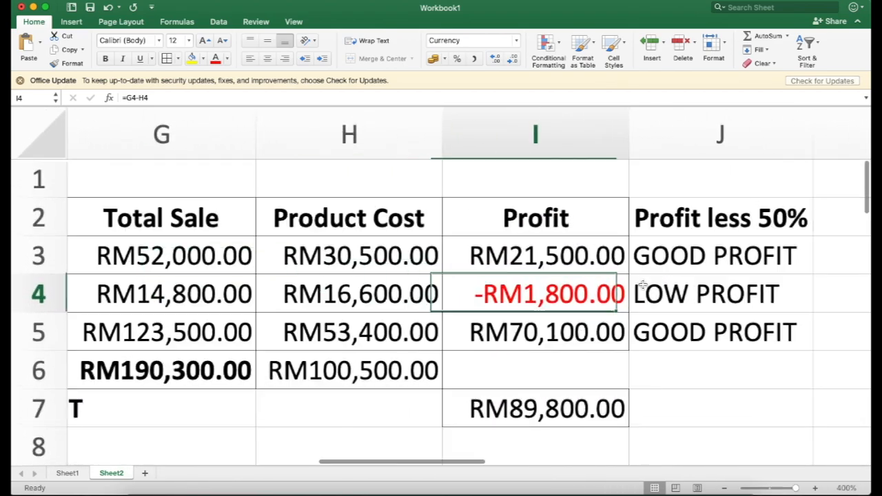
{"action": "scroll", "coordinate": [693, 306], "scroll_direction": "down", "scroll_amount": 5}
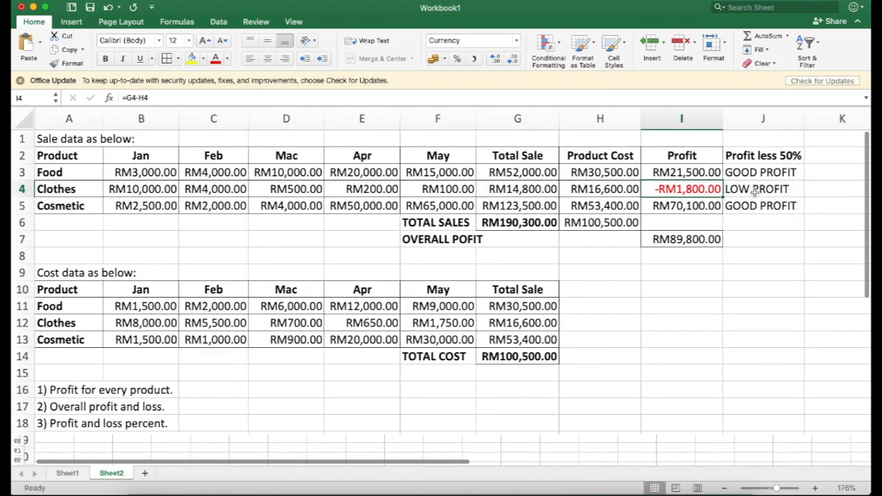
{"action": "left_click", "coordinate": [755, 193]}
{"action": "left_click", "coordinate": [220, 59]}
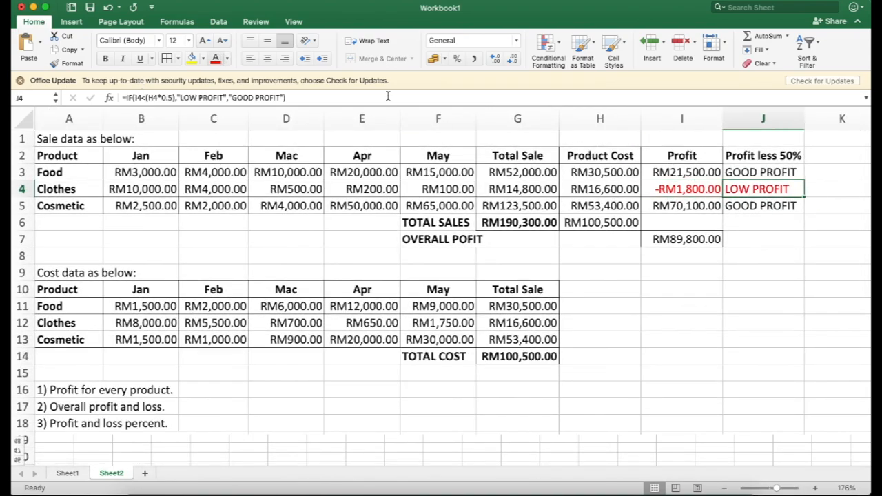
{"action": "left_click", "coordinate": [780, 268]}
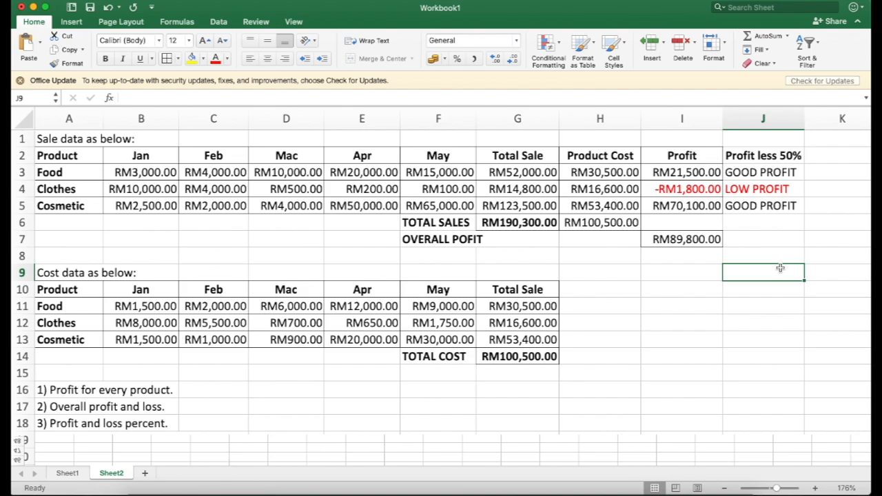
- Apply cell borders to the Profit less 50% column in J2:J5
{"action": "left_click", "coordinate": [609, 196]}
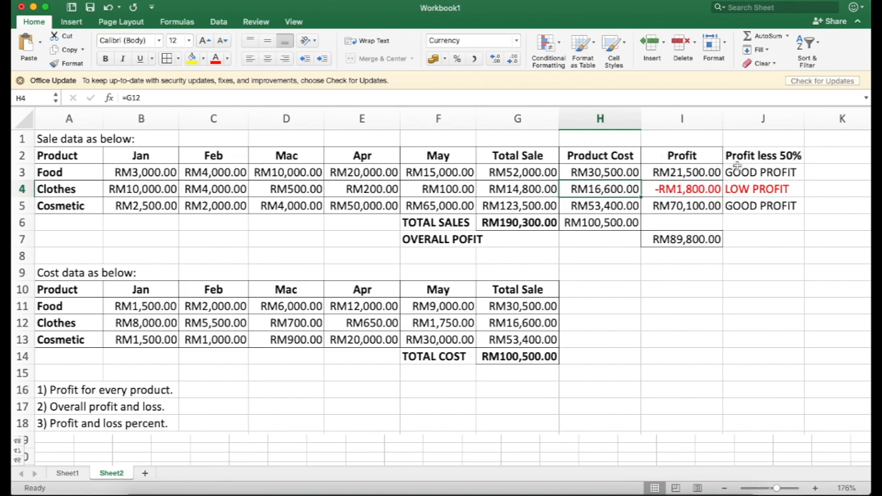
{"action": "left_click_drag", "start_coordinate": [745, 156], "coordinate": [753, 206]}
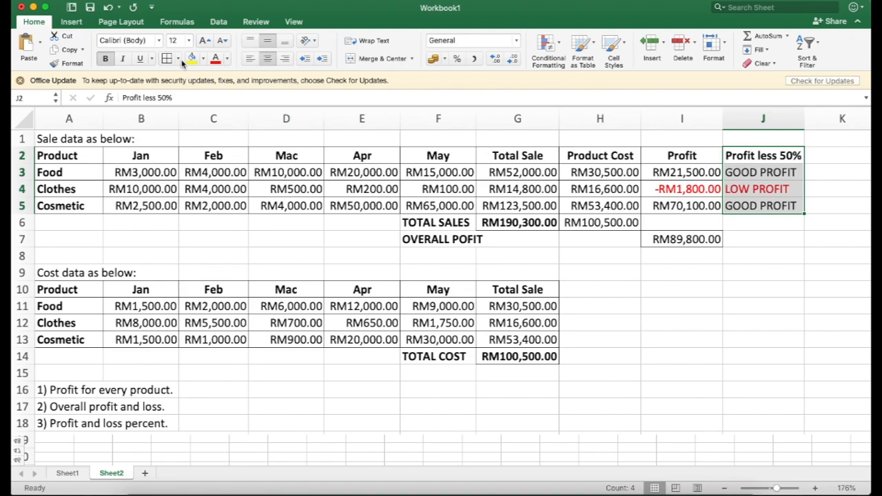
{"action": "scroll", "coordinate": [267, 420], "scroll_direction": "down", "scroll_amount": 5}
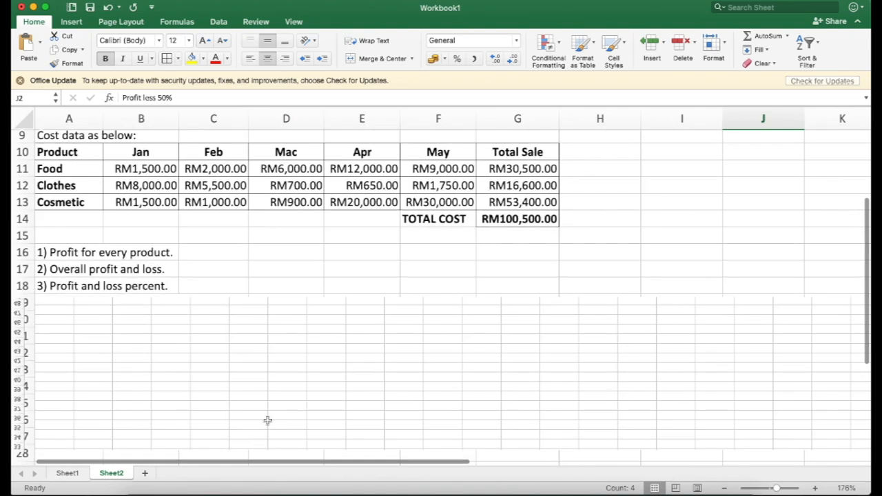
{"action": "left_click", "coordinate": [268, 419]}
- Read the task list in A16:A20, including the instruction to present the analysis as a bar chart with advice
{"action": "scroll", "coordinate": [109, 348], "scroll_direction": "up", "scroll_amount": 2}
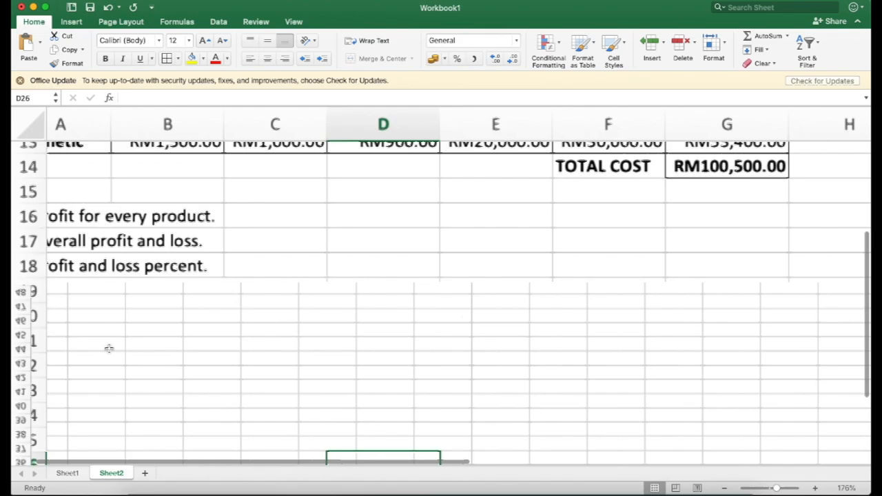
{"action": "scroll", "coordinate": [108, 349], "scroll_direction": "up", "scroll_amount": 4}
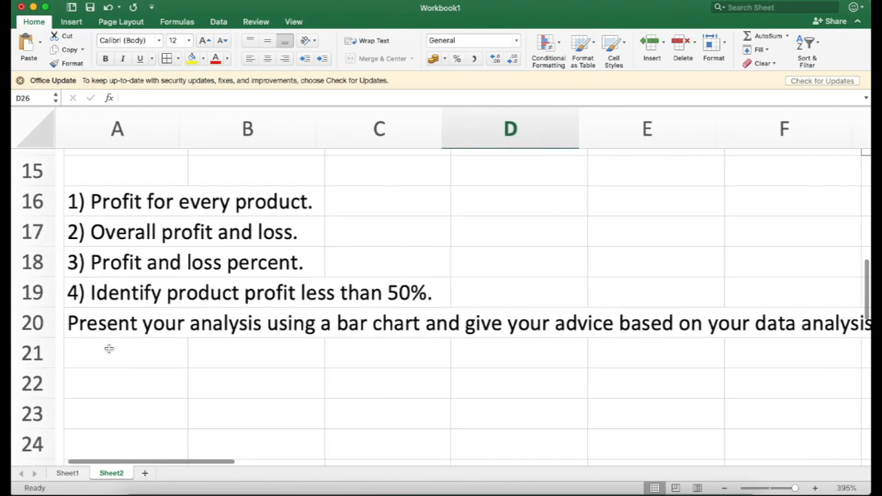
{"action": "scroll", "coordinate": [109, 348], "scroll_direction": "down", "scroll_amount": 4}
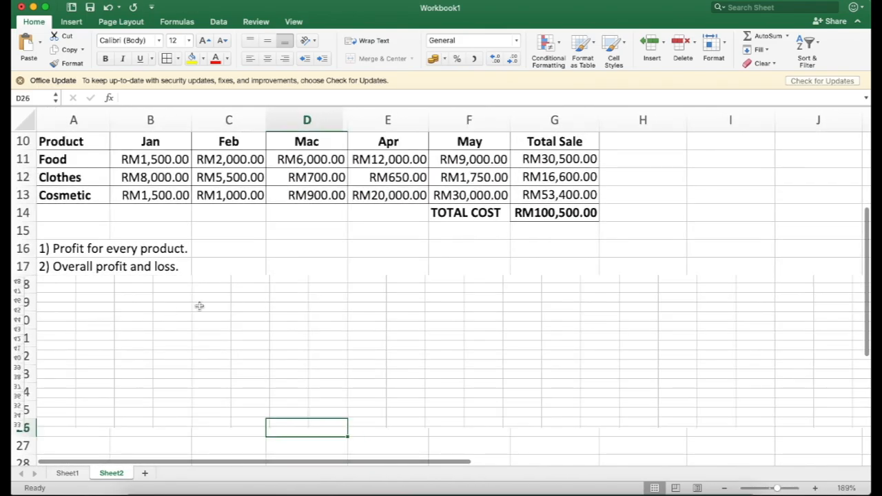
{"action": "scroll", "coordinate": [201, 306], "scroll_direction": "down", "scroll_amount": 5}
{"action": "scroll", "coordinate": [201, 306], "scroll_direction": "up", "scroll_amount": 4}
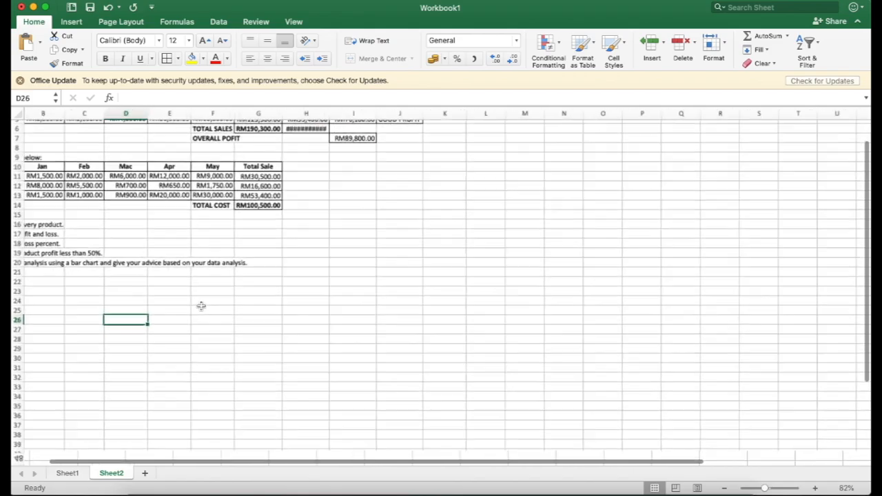
{"action": "scroll", "coordinate": [200, 306], "scroll_direction": "up", "scroll_amount": 3}
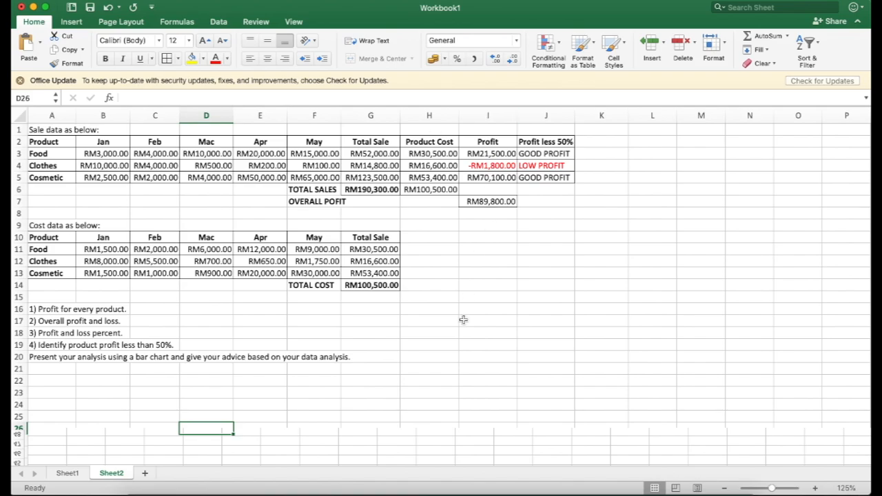
- Insert a Clustered Column chart of profit per product from the Profit data in I2:I5 and the product names in A2:A5
{"action": "left_click", "coordinate": [489, 258]}
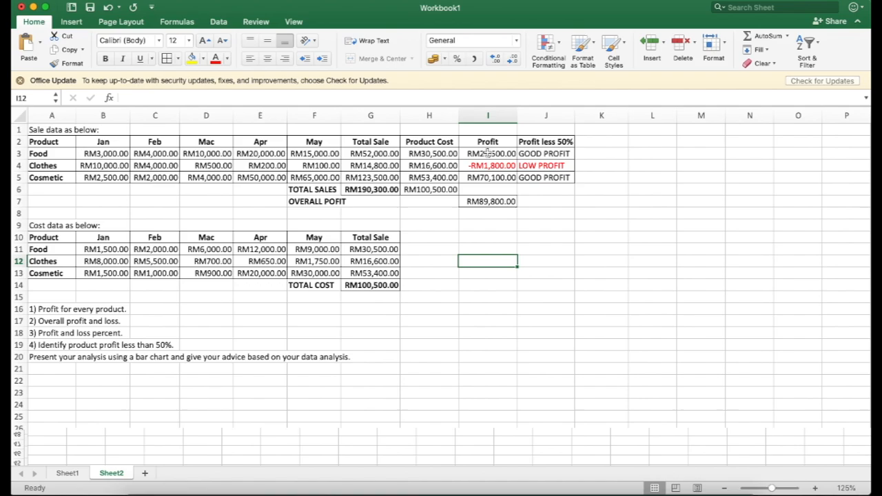
{"action": "left_click_drag", "start_coordinate": [485, 141], "coordinate": [485, 179]}
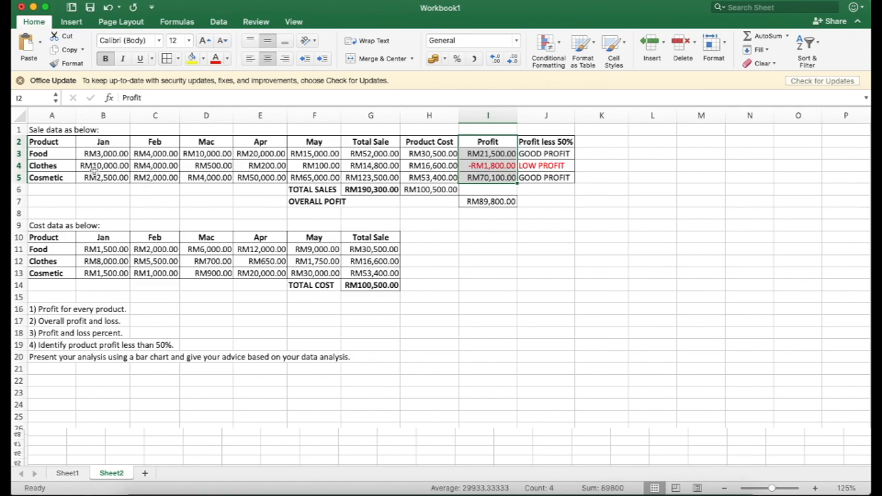
{"action": "left_click_drag", "start_coordinate": [71, 144], "coordinate": [67, 178]}
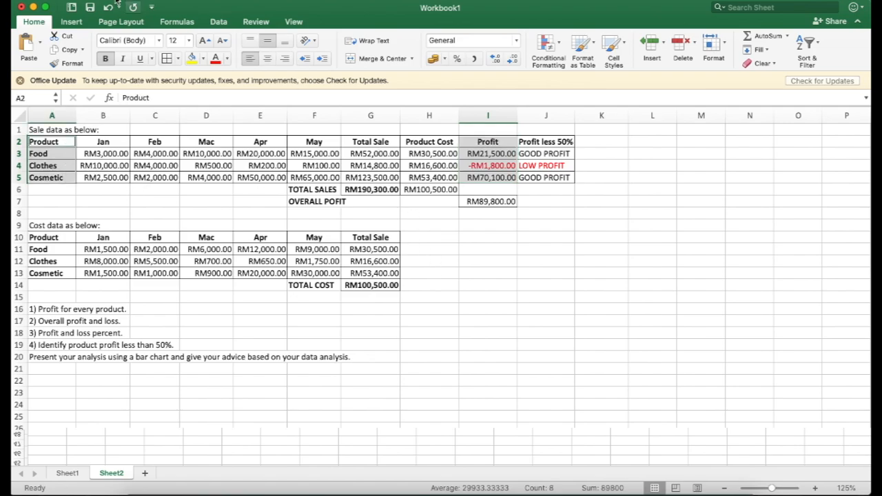
{"action": "left_click", "coordinate": [72, 24]}
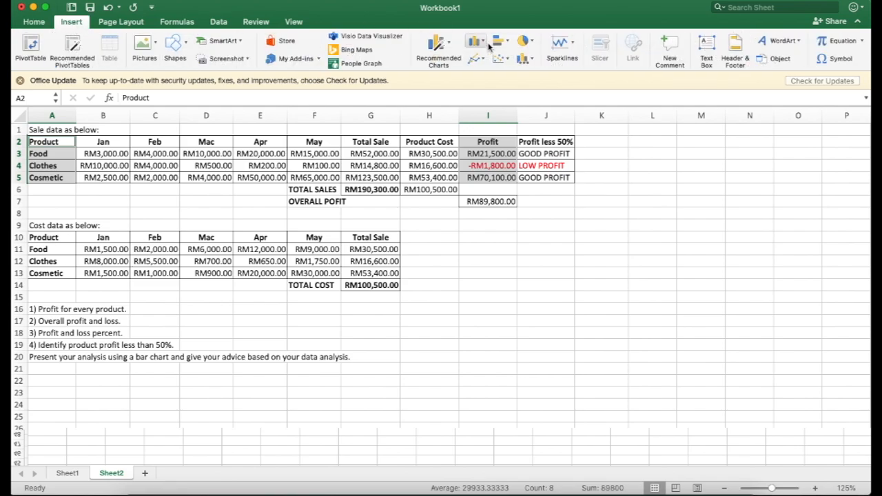
{"action": "left_click", "coordinate": [439, 49]}
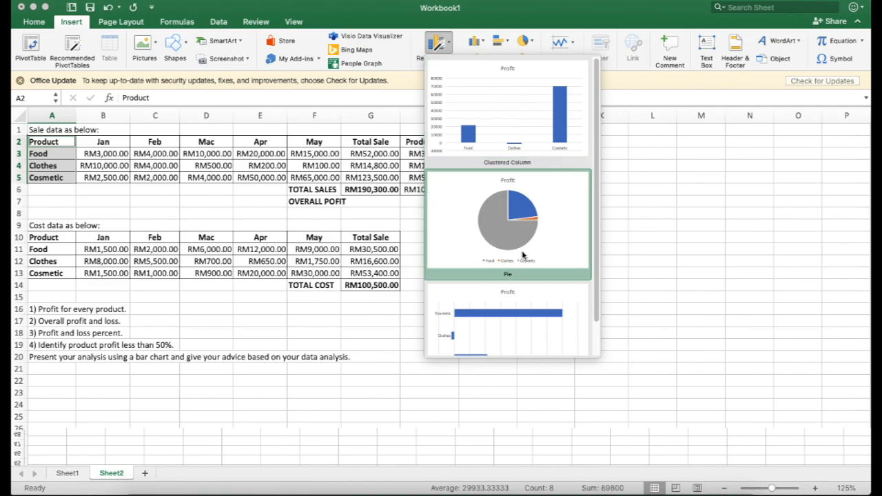
{"action": "scroll", "coordinate": [522, 256], "scroll_direction": "down", "scroll_amount": 2}
{"action": "scroll", "coordinate": [522, 256], "scroll_direction": "up", "scroll_amount": 2}
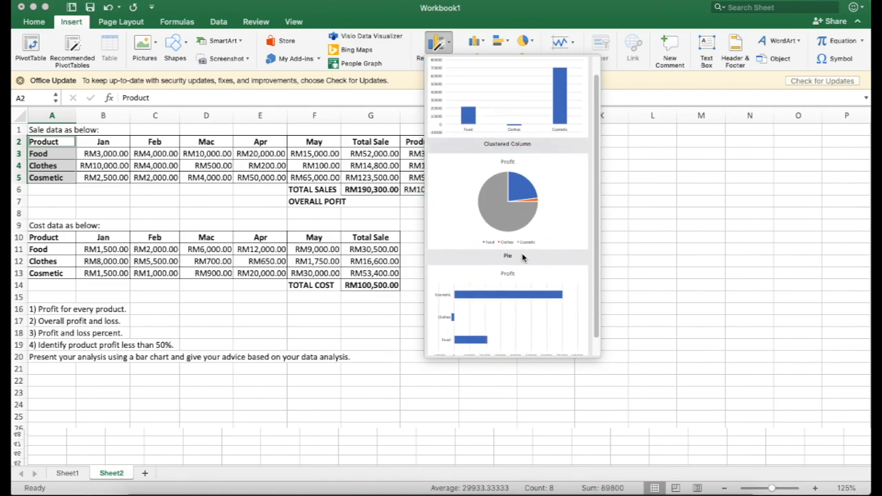
{"action": "left_click", "coordinate": [492, 106]}
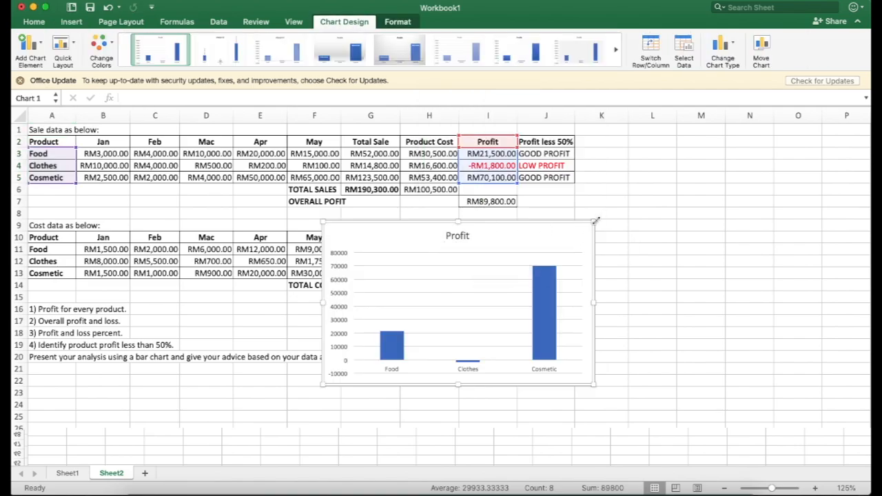
- Enlarge the Profit chart and place it beside the cost table, starting at column H below the overall profit row
{"action": "left_click_drag", "start_coordinate": [594, 221], "coordinate": [717, 153]}
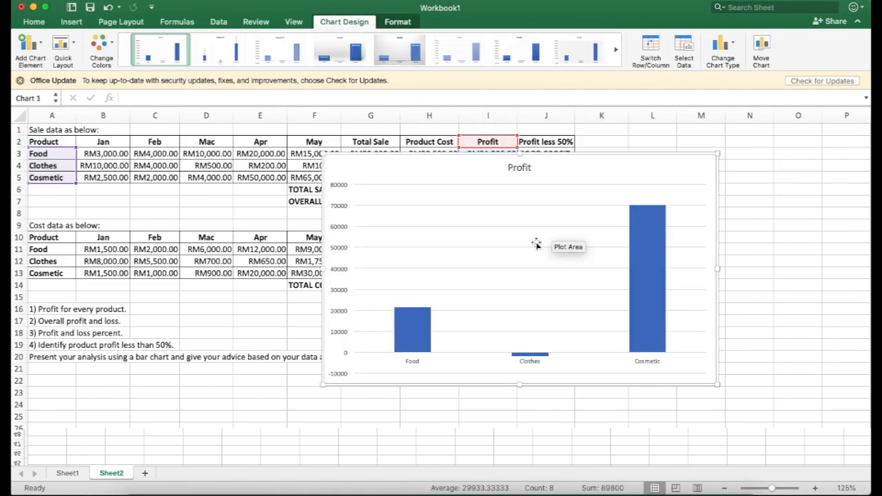
{"action": "left_click_drag", "start_coordinate": [536, 244], "coordinate": [605, 175]}
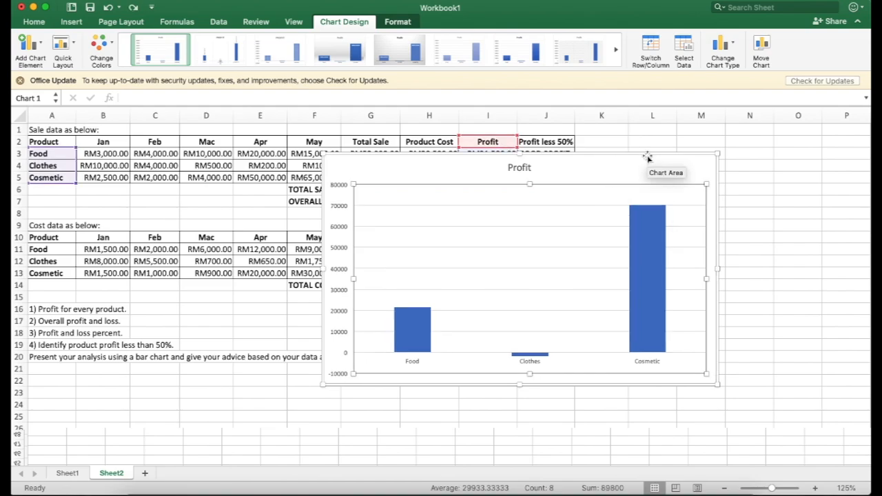
{"action": "left_click_drag", "start_coordinate": [650, 161], "coordinate": [731, 218]}
{"action": "scroll", "coordinate": [831, 313], "scroll_direction": "down", "scroll_amount": 5}
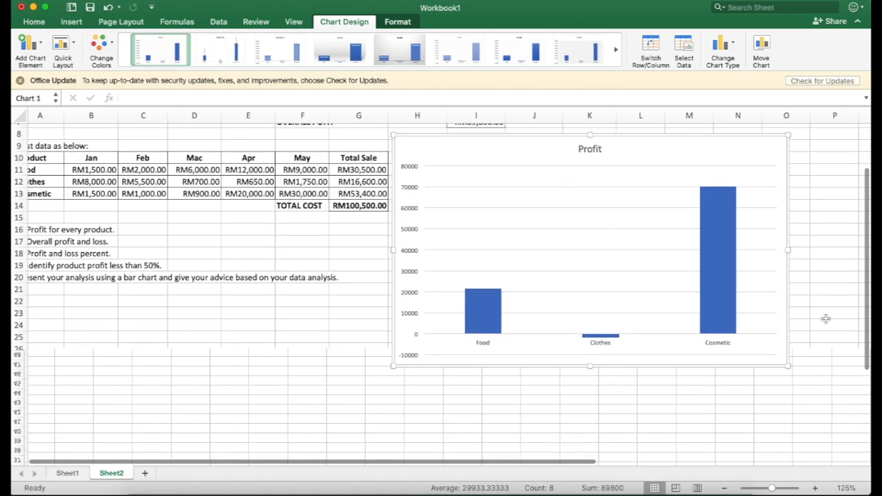
- Add data labels to the Profit columns and make the chart taller by extending its lower edge
{"action": "right_click", "coordinate": [710, 212]}
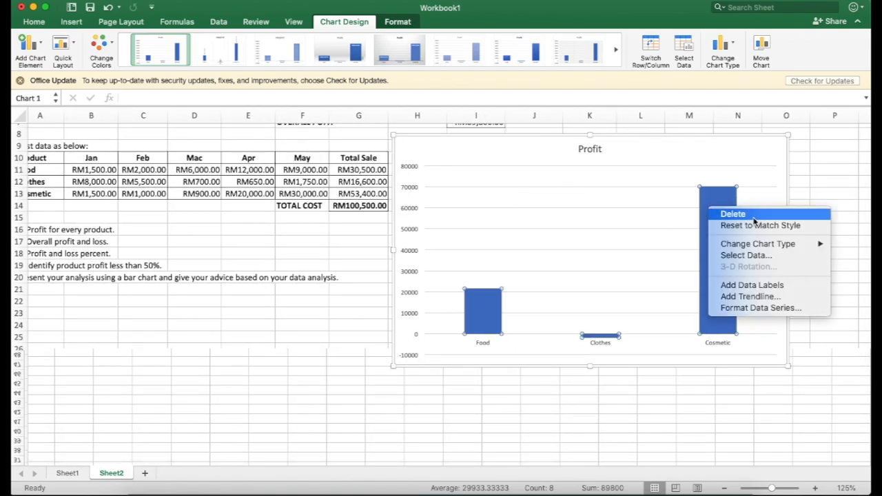
{"action": "left_click", "coordinate": [779, 286]}
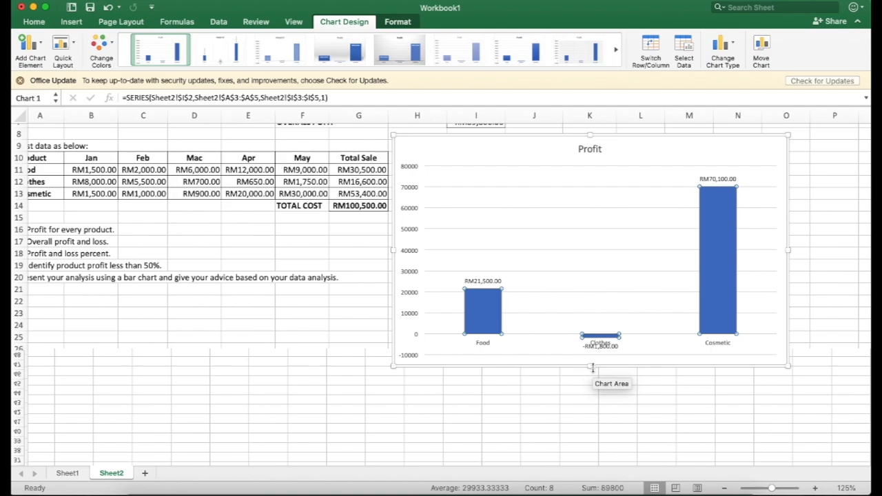
{"action": "left_click_drag", "start_coordinate": [591, 367], "coordinate": [597, 401]}
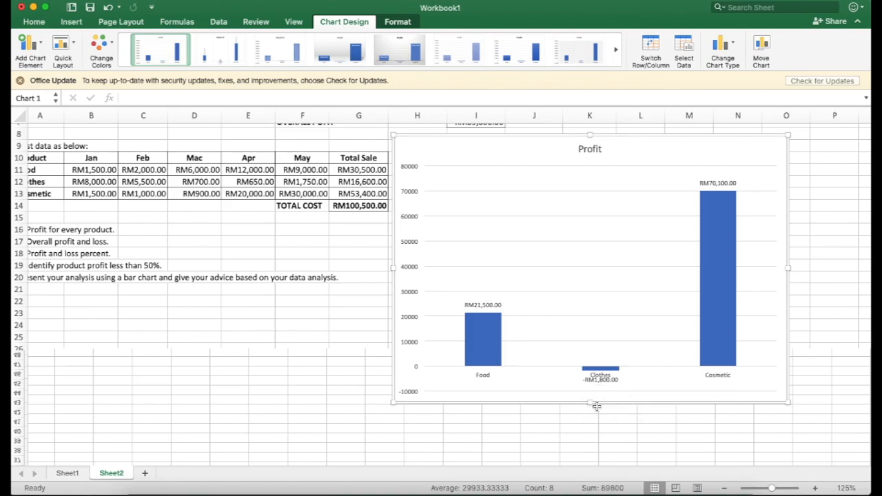
{"action": "left_click", "coordinate": [355, 362]}
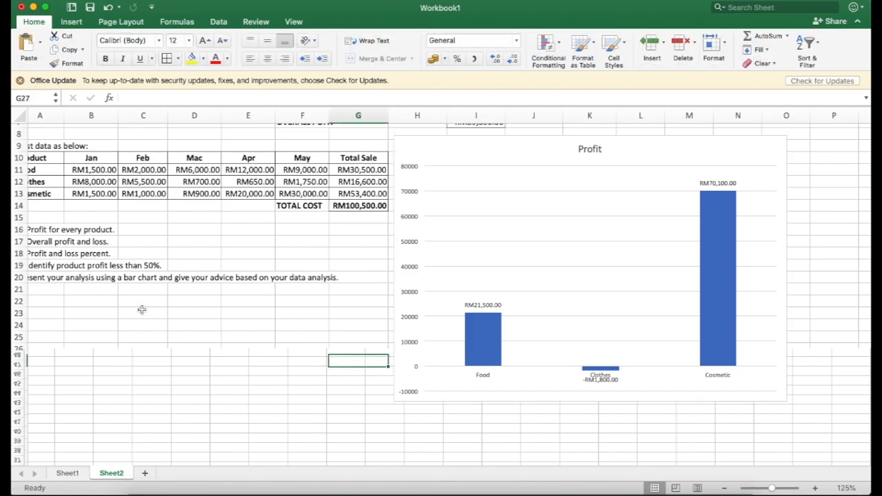
{"action": "left_click", "coordinate": [94, 303]}
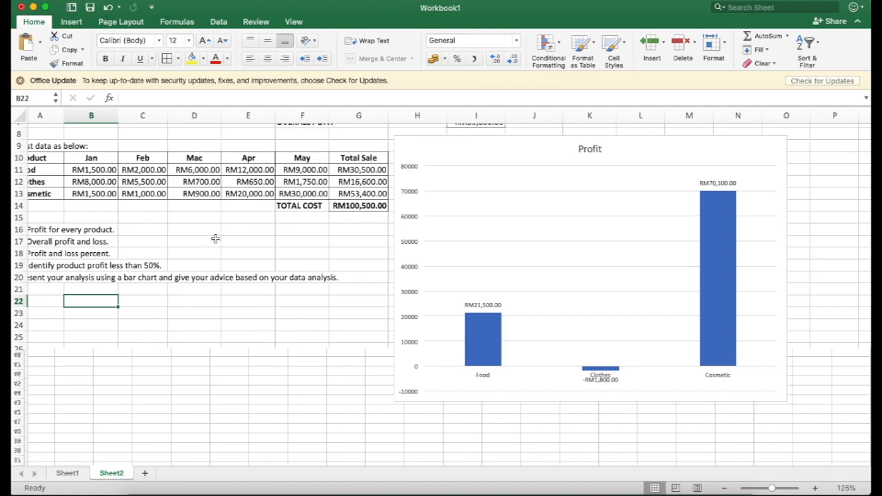
{"action": "scroll", "coordinate": [118, 225], "scroll_direction": "up", "scroll_amount": 5}
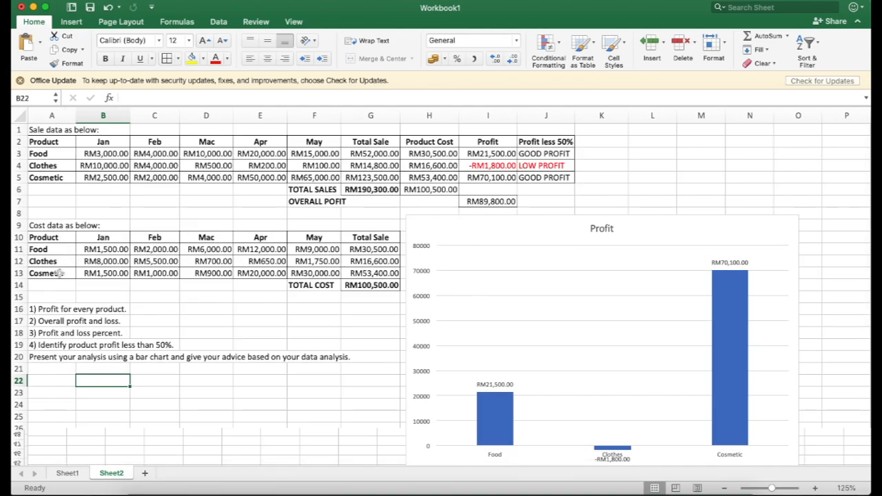
{"action": "scroll", "coordinate": [193, 293], "scroll_direction": "down", "scroll_amount": 3}
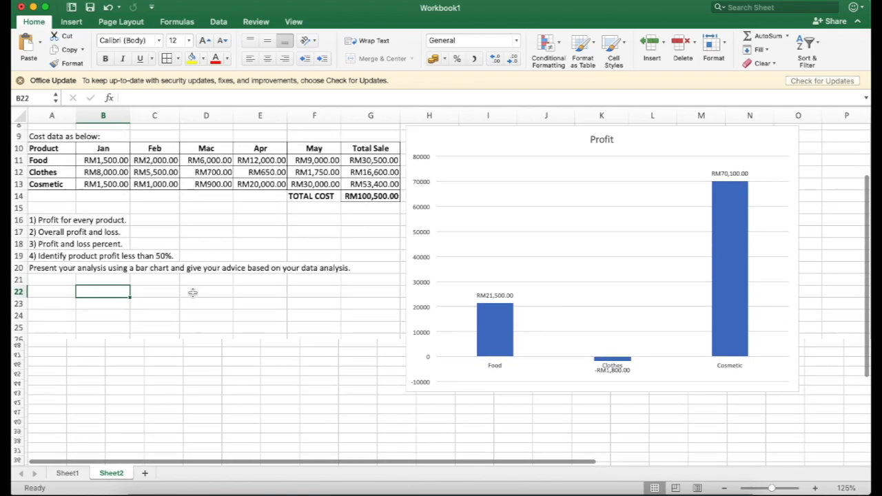
{"action": "scroll", "coordinate": [193, 293], "scroll_direction": "up", "scroll_amount": 3}
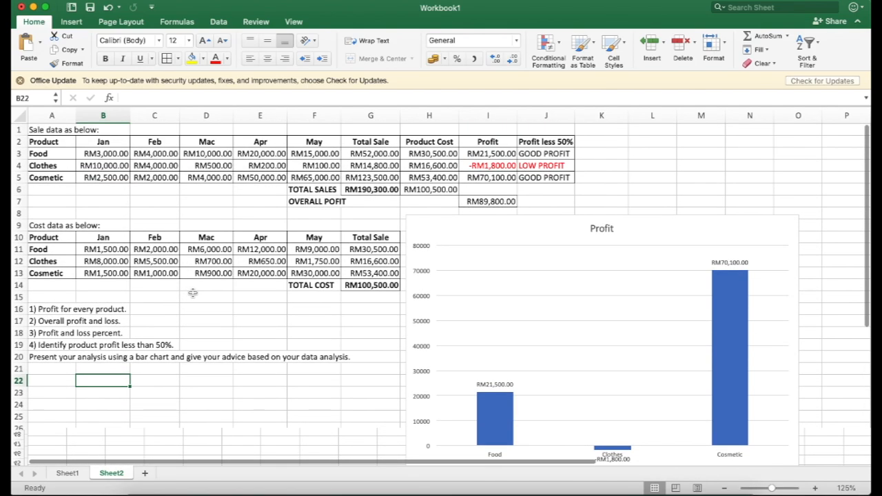